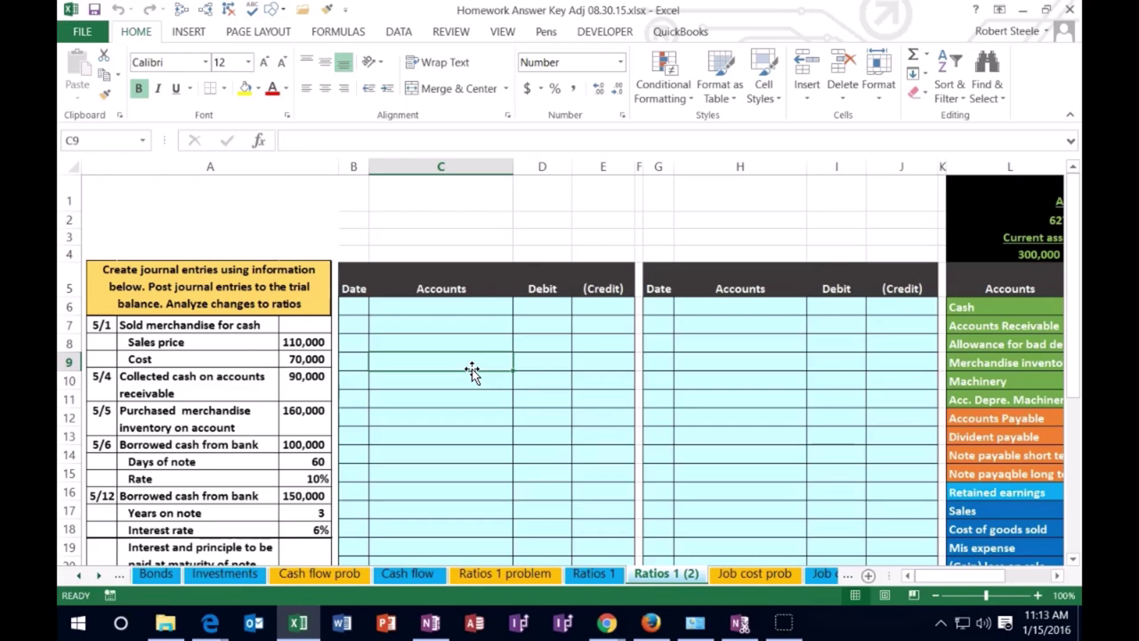
Look across the Ratios 1 (2) sheet from the blank journal entry area through the trial balance to the ratio table
left_click(481, 363)
left_click(514, 312)
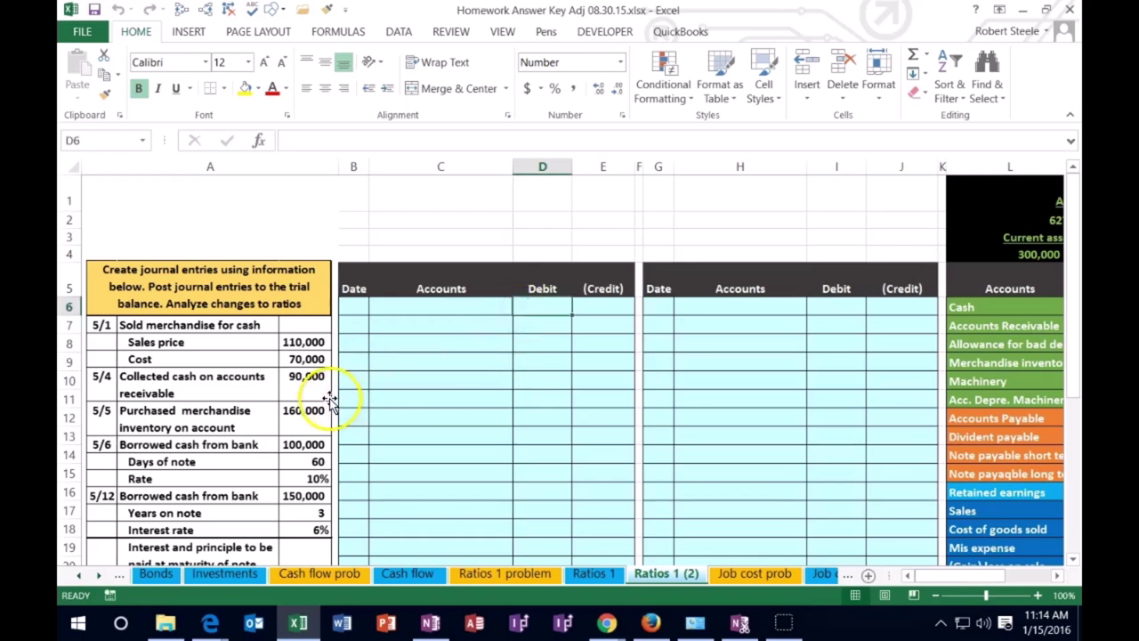
left_click(422, 312)
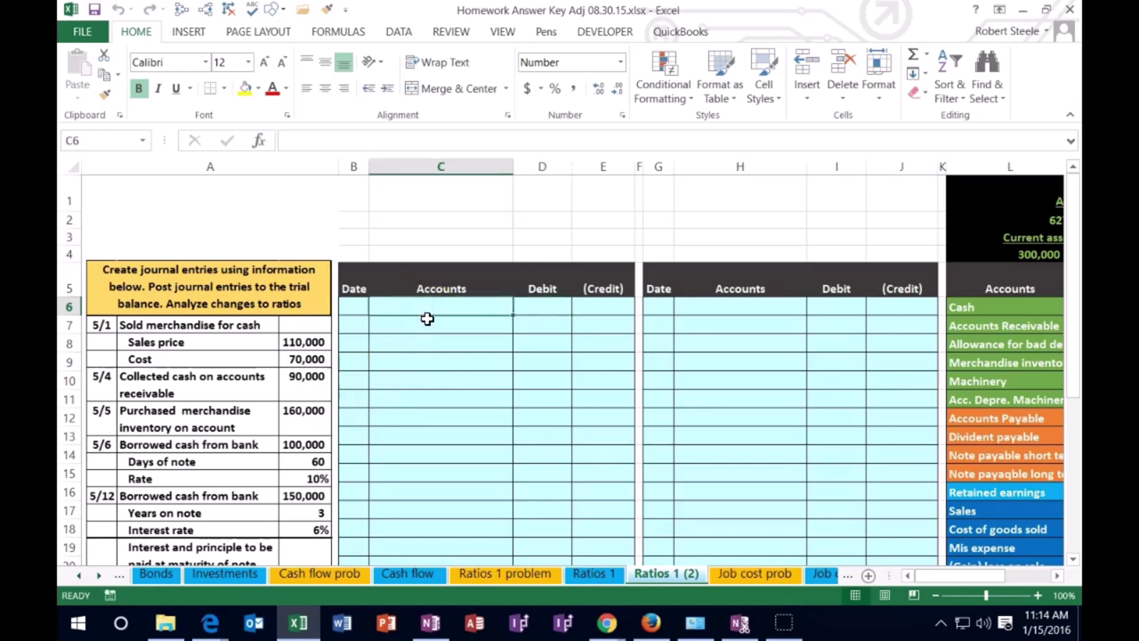
key("Right")
key("Right")
key("Right")
key("Right")
key("Right")
key("Right")
key("Right")
key("Right")
key("Right")
key("Right")
key("Right")
key("Right")
key("Right")
key("Right")
key("Right")
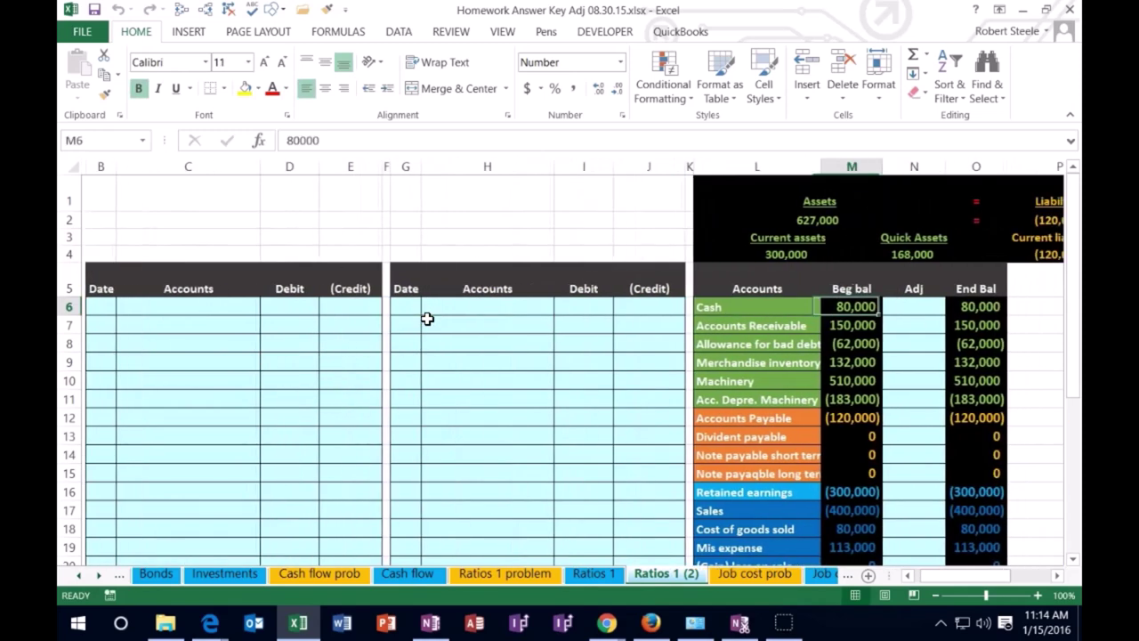
key("Right")
key("Right")
key("Right")
key("Right")
key("Right")
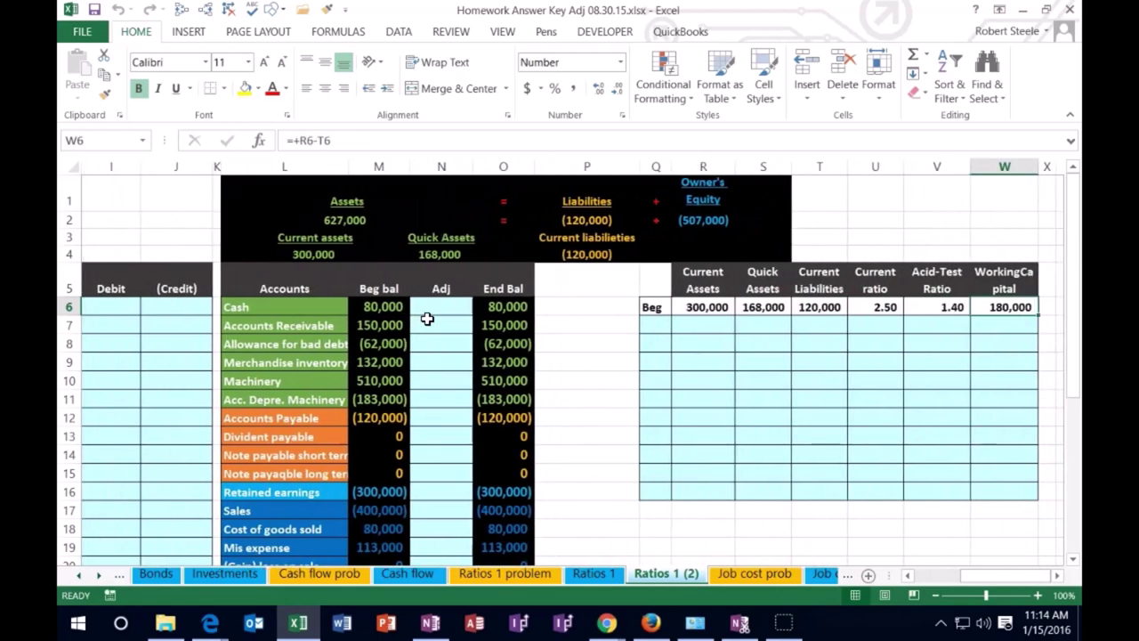
Review the trial balance's Accounts, Beg bal and End Bal columns and inspect the Assets total in the accounting equation
left_click(343, 289)
left_click(378, 287)
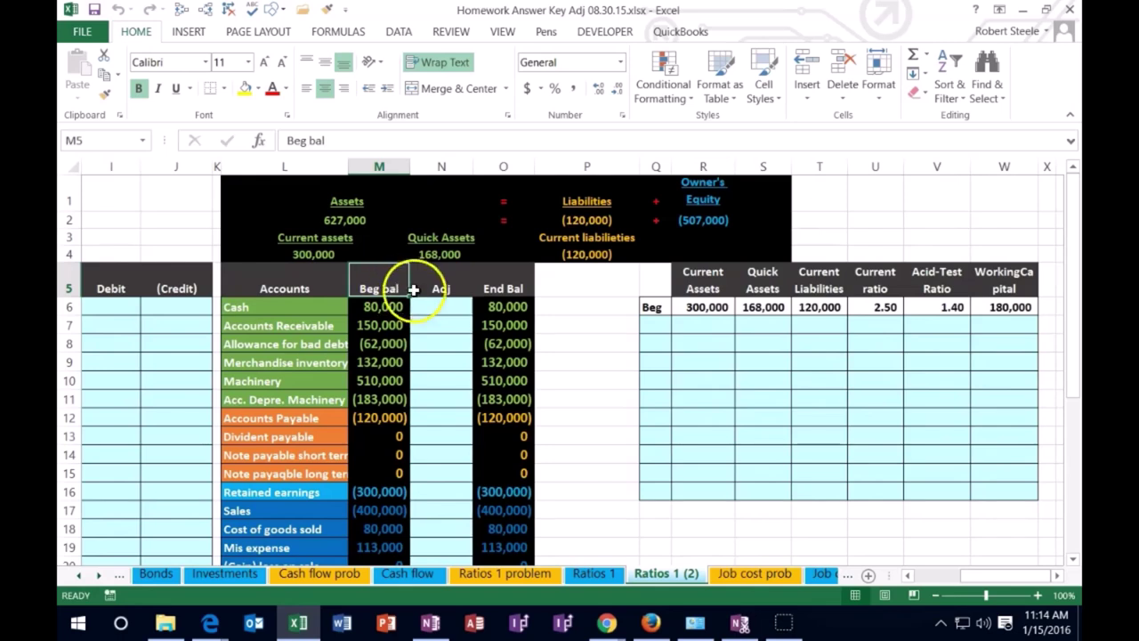
left_click(498, 287)
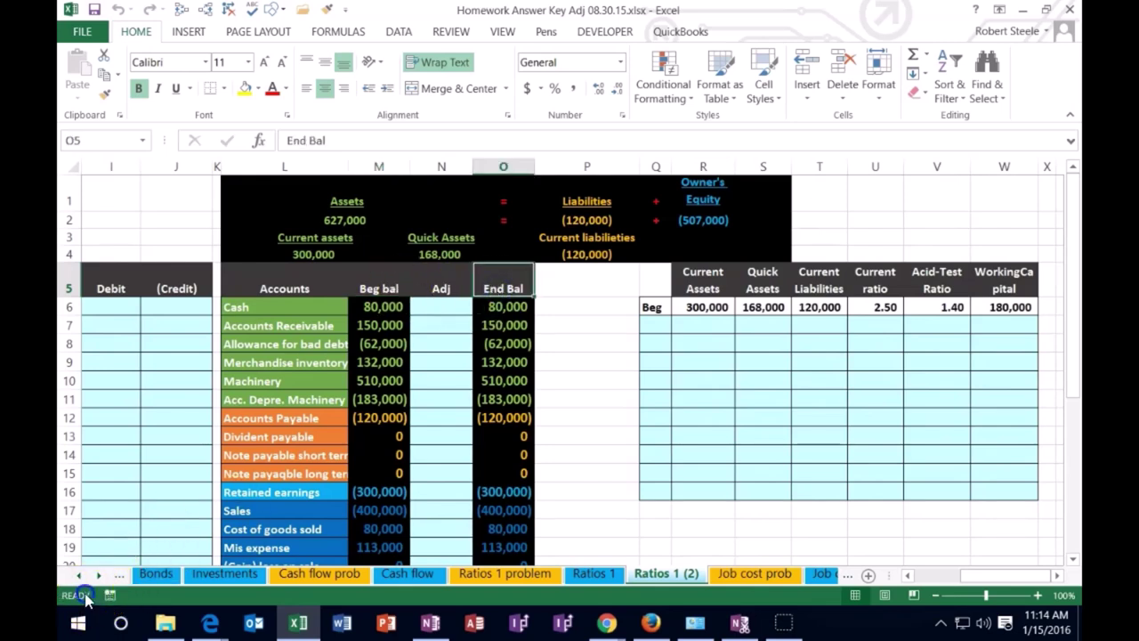
double_click(344, 219)
key("Return")
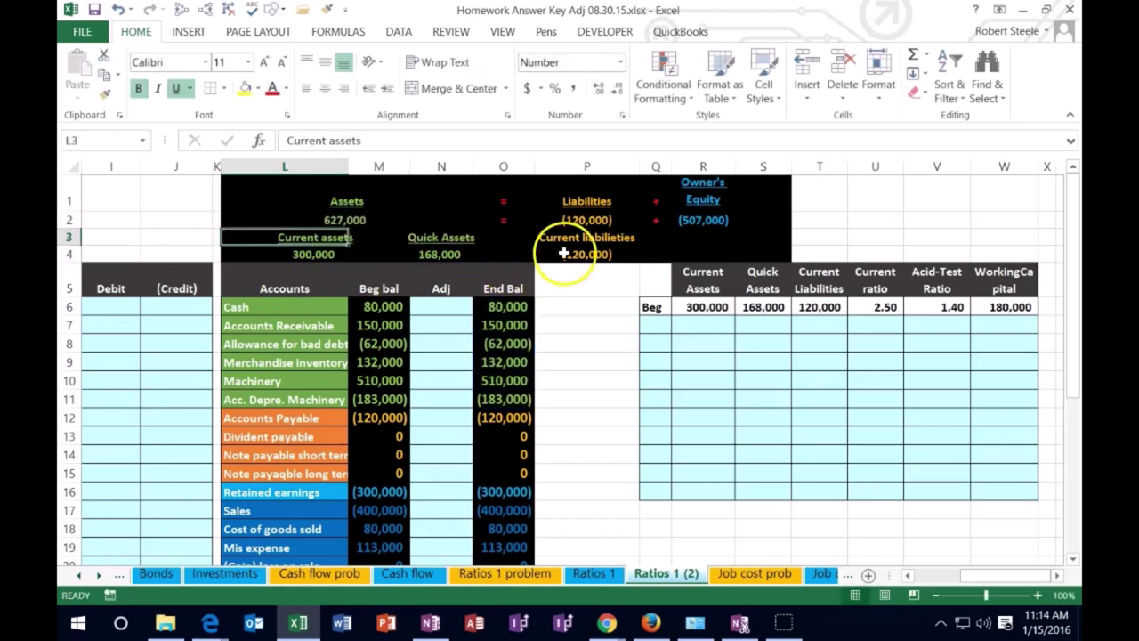
Reverse the sign of the Liabilities, Owner's Equity and Current liabilities formulas above the trial balance so they show positive amounts
double_click(599, 219)
key("Return")
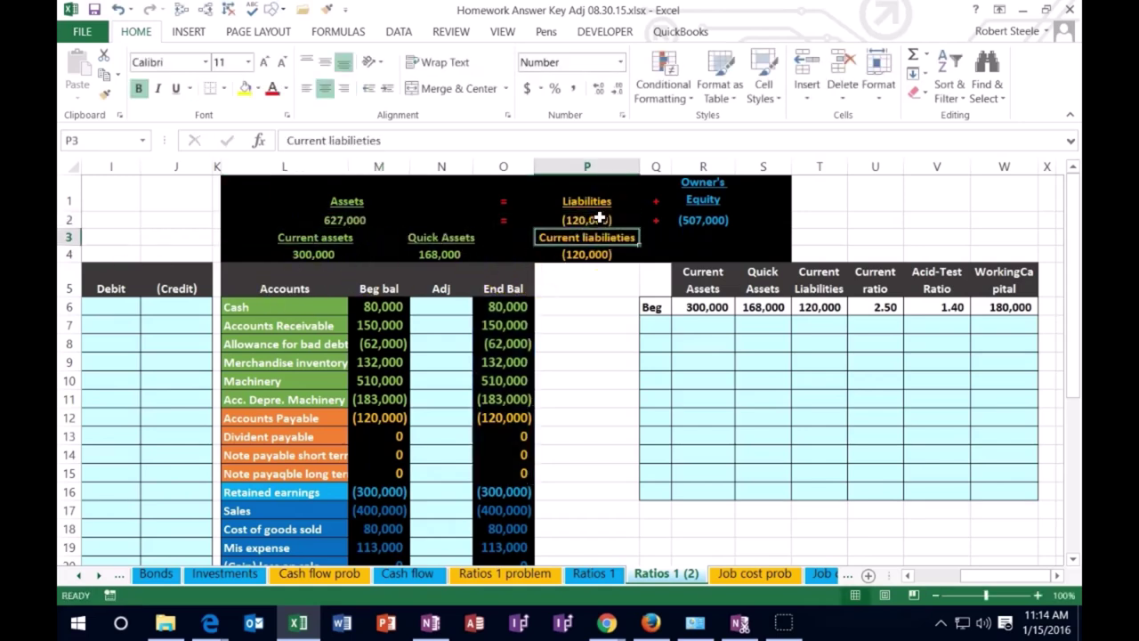
double_click(687, 219)
key("Return")
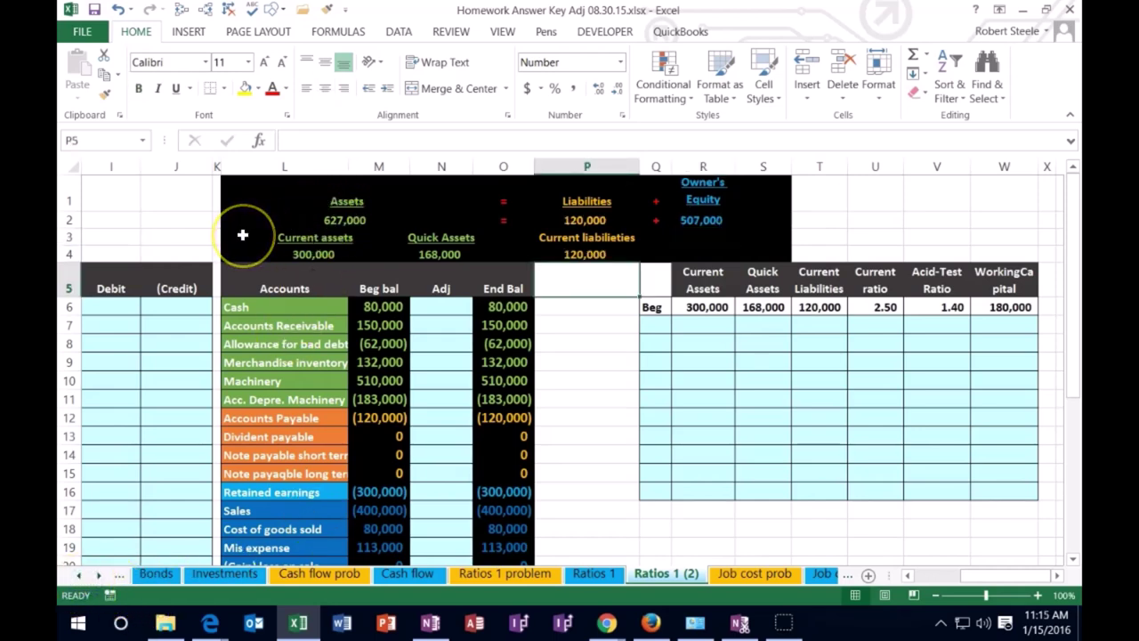
Inspect the SUM formulas behind Current assets, Quick Assets and Current liabilities above the trial balance
left_click(312, 254)
double_click(311, 253)
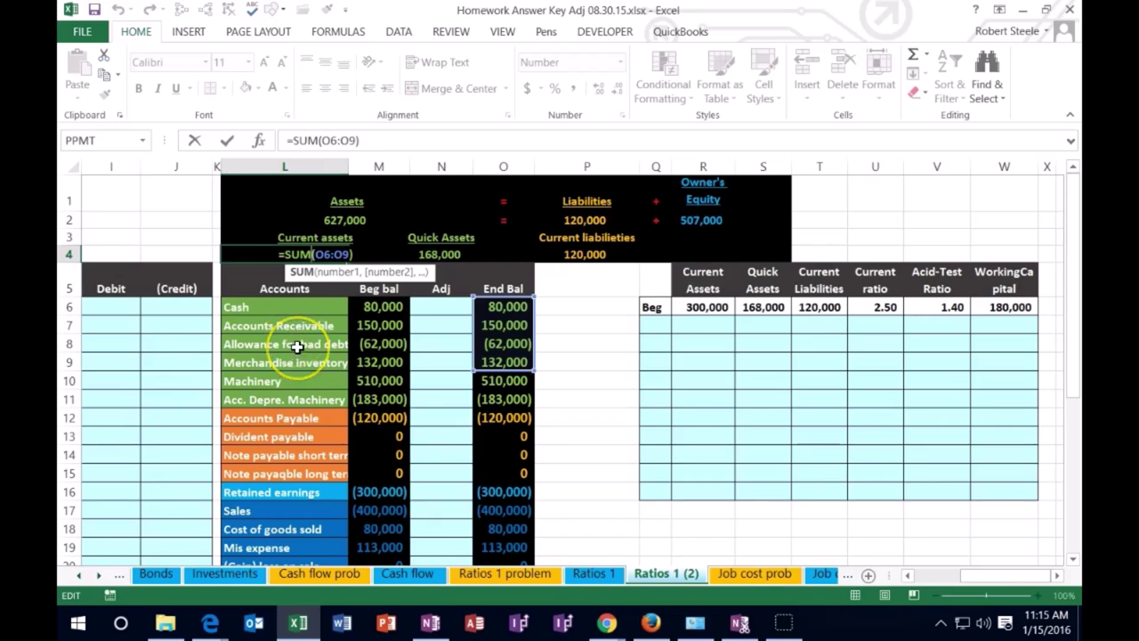
key("Return")
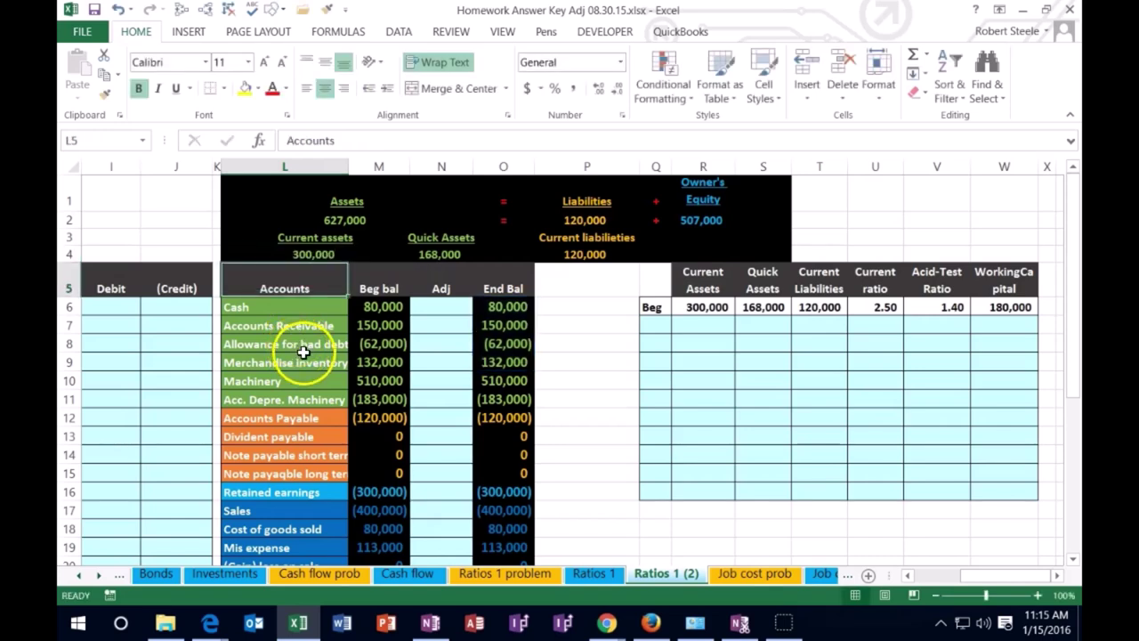
double_click(433, 255)
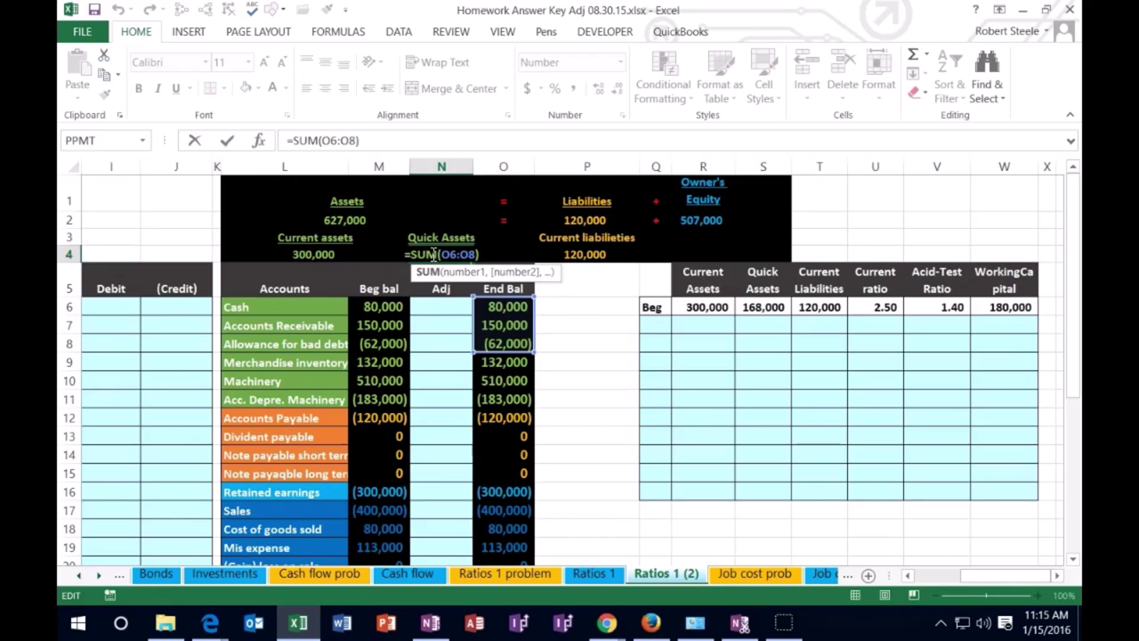
key("Return")
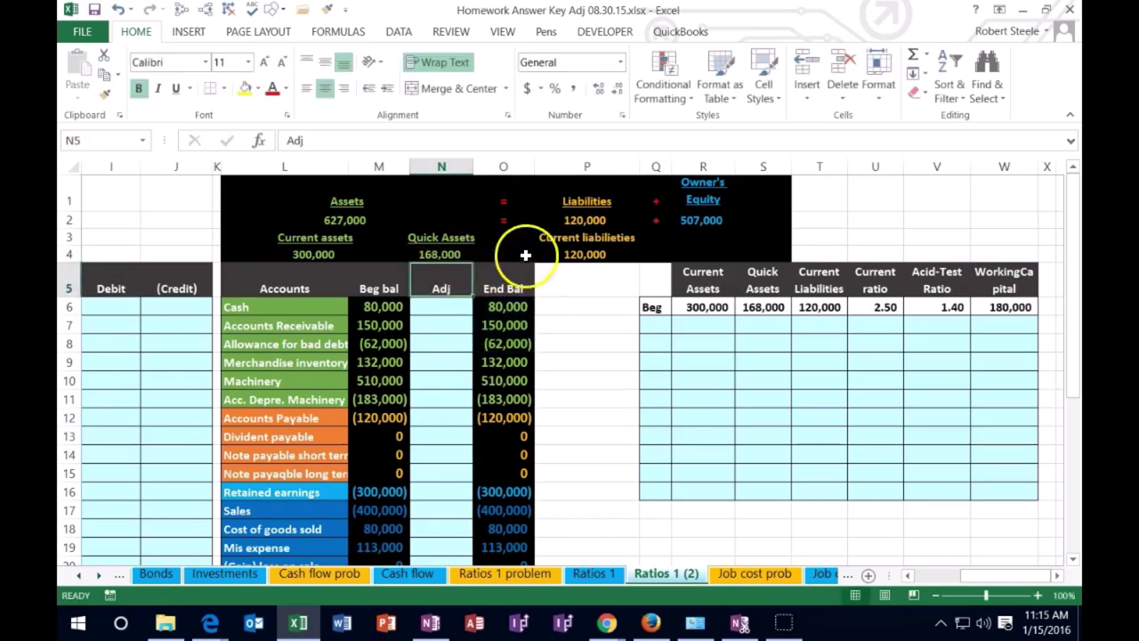
double_click(580, 255)
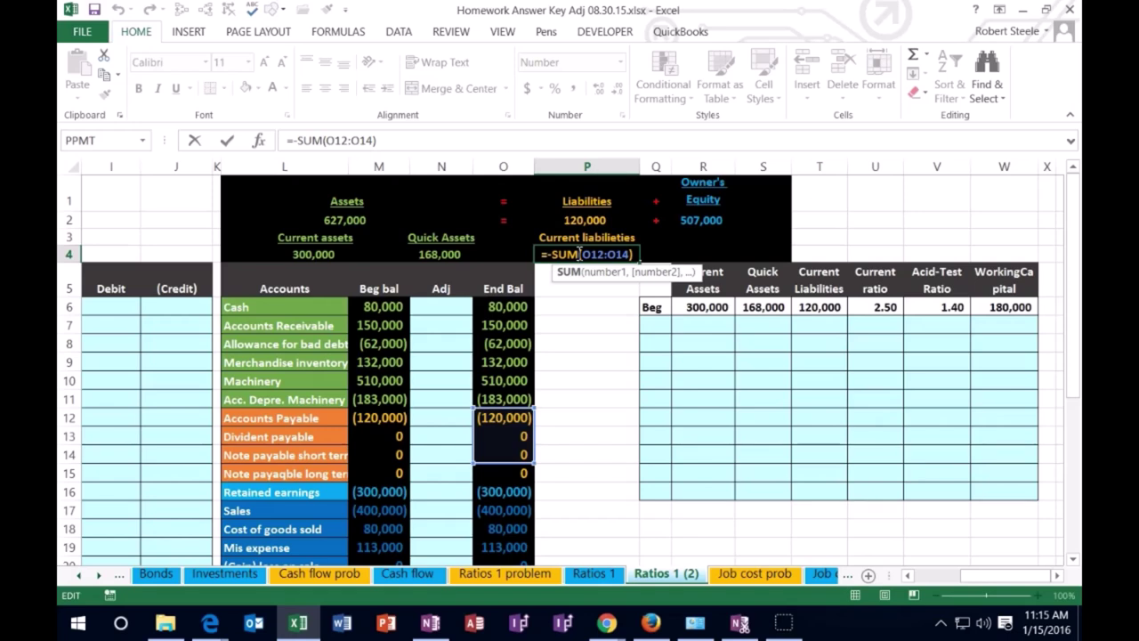
key("Return")
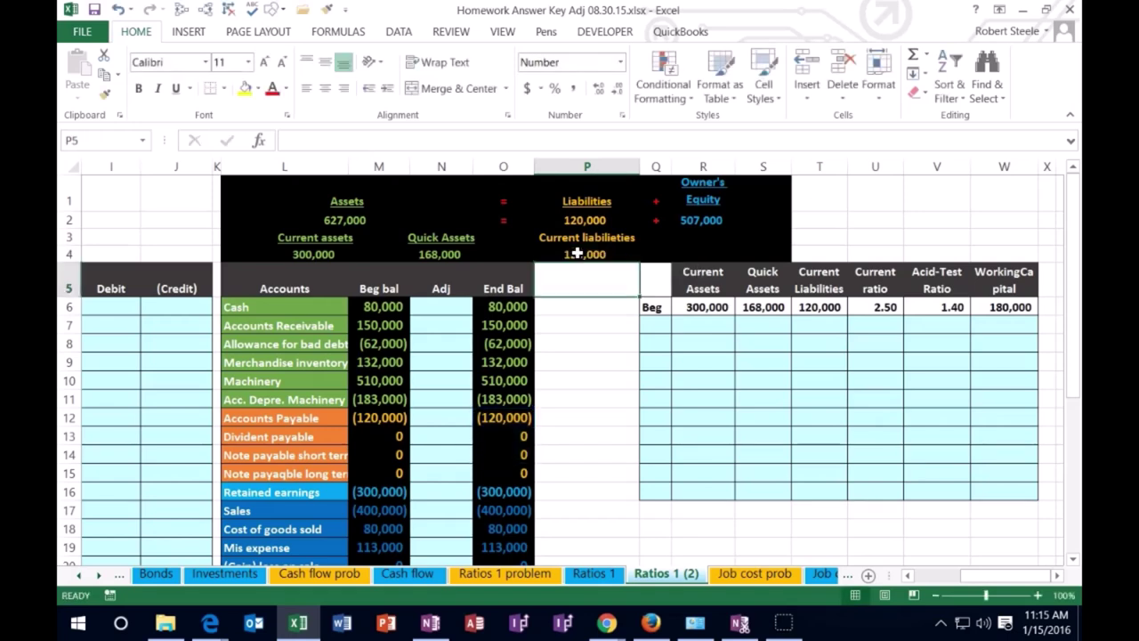
Review the ratio table's column headings from Current Assets through Current ratio and Acid-Test Ratio to Working Capital
left_click(691, 334)
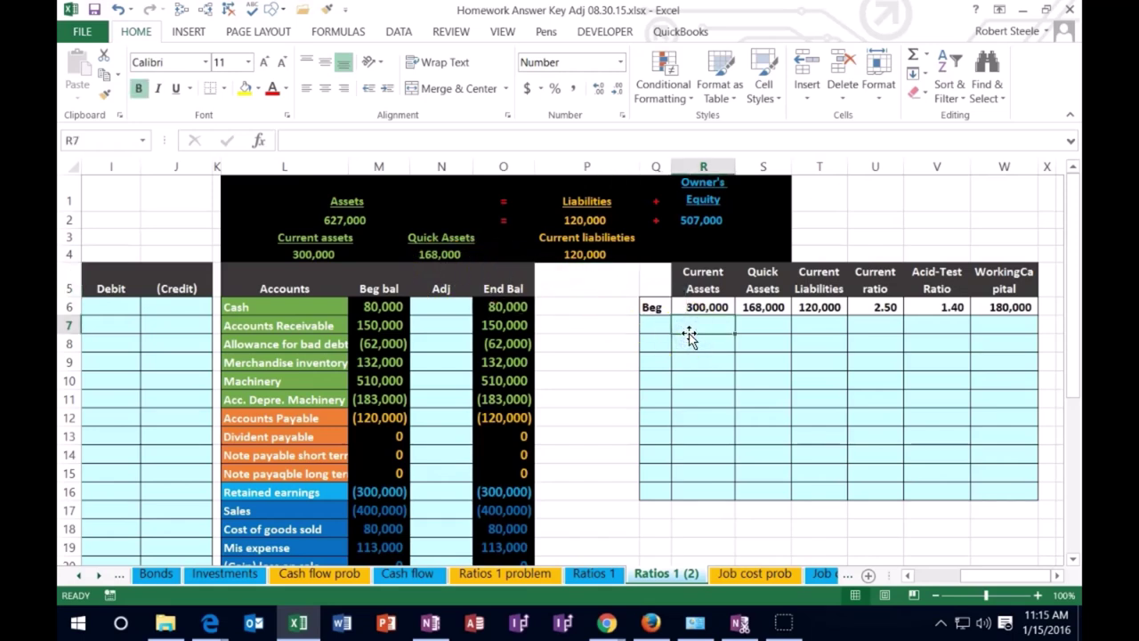
left_click(703, 281)
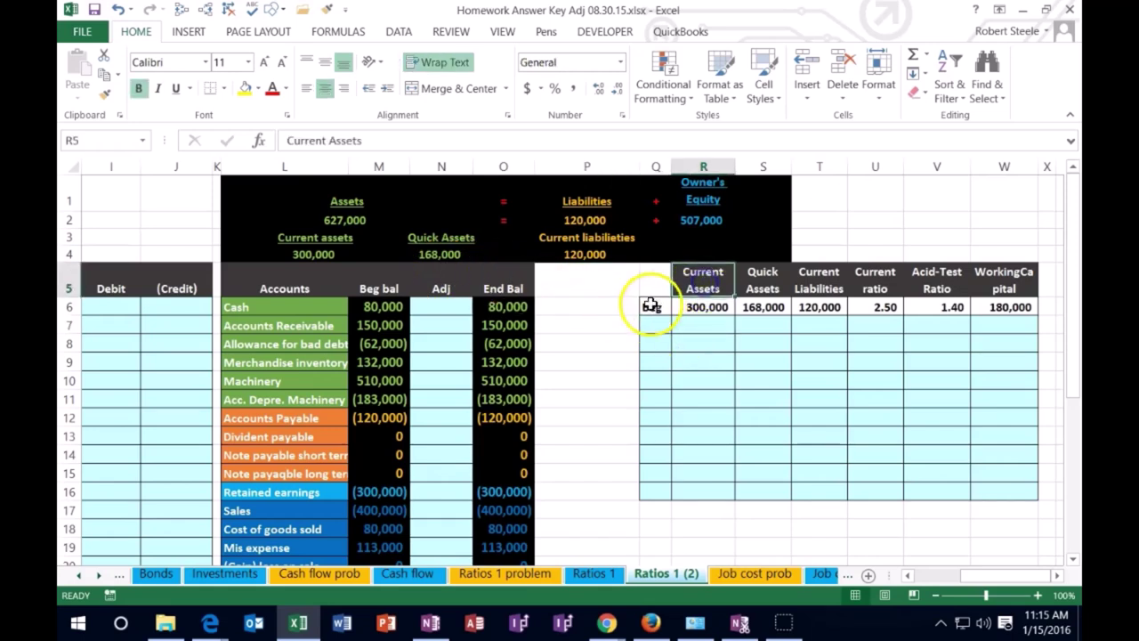
key("Right")
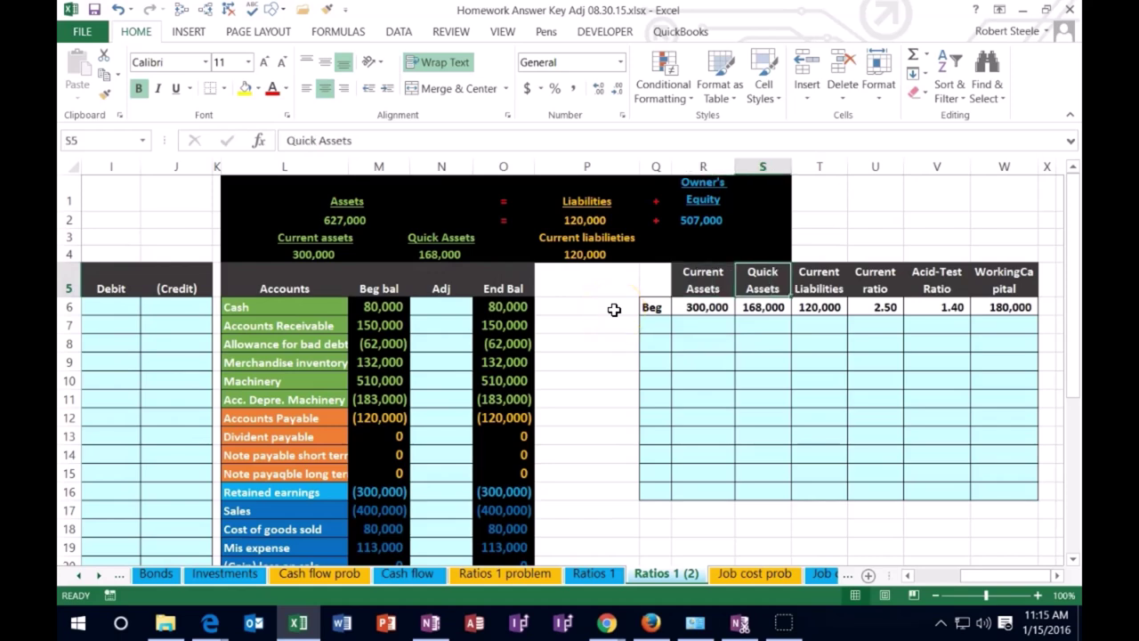
key("Right")
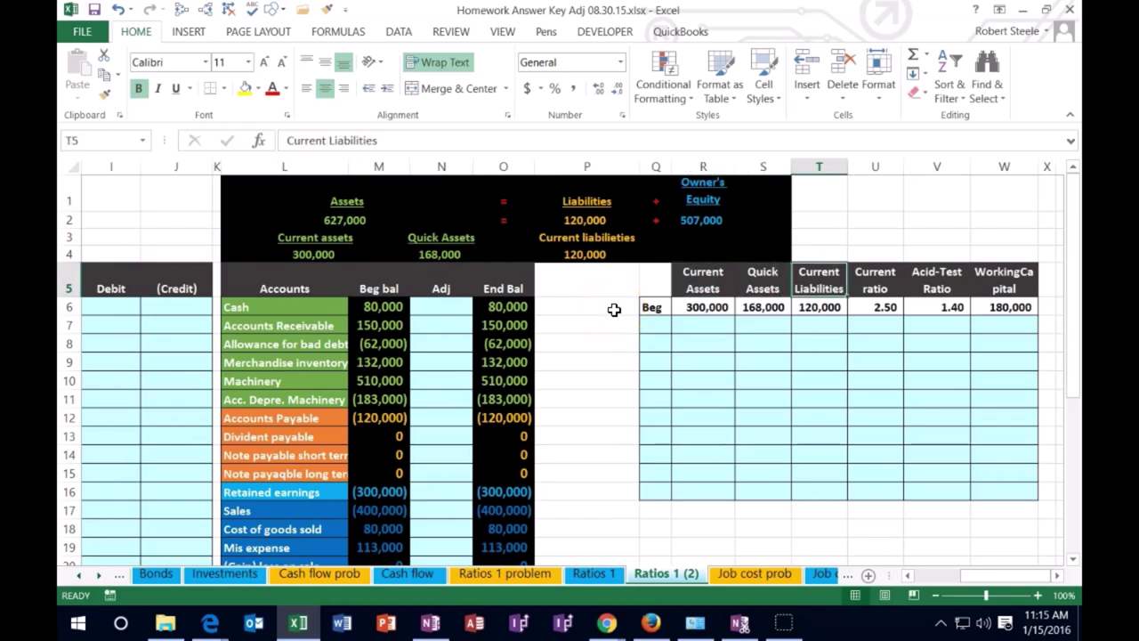
key("Left")
key("Left")
key("Right")
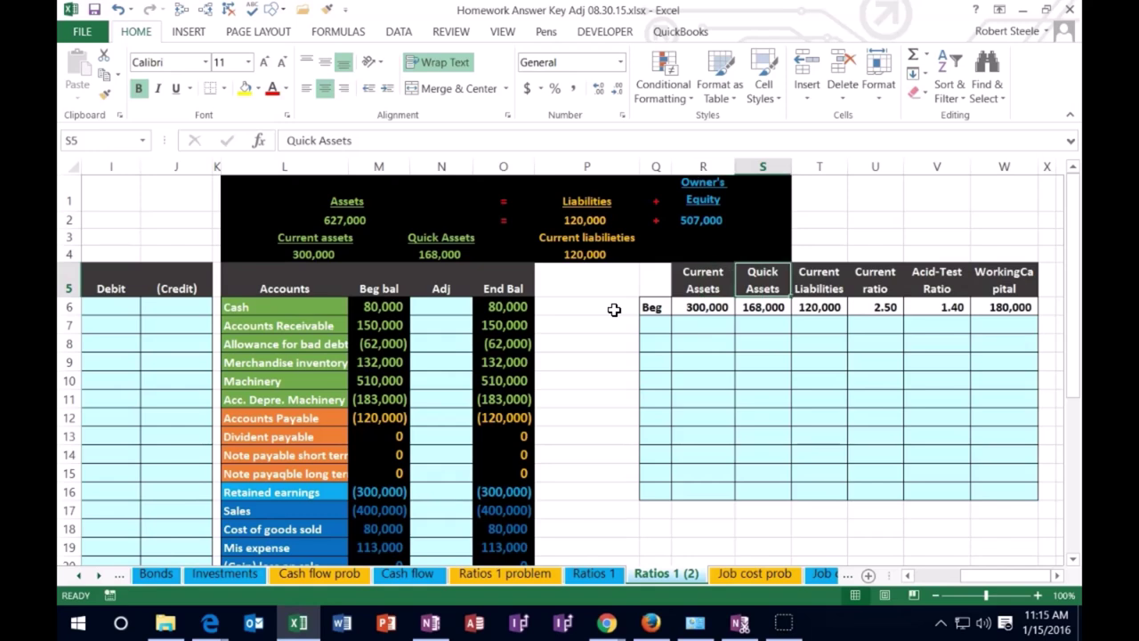
key("Right")
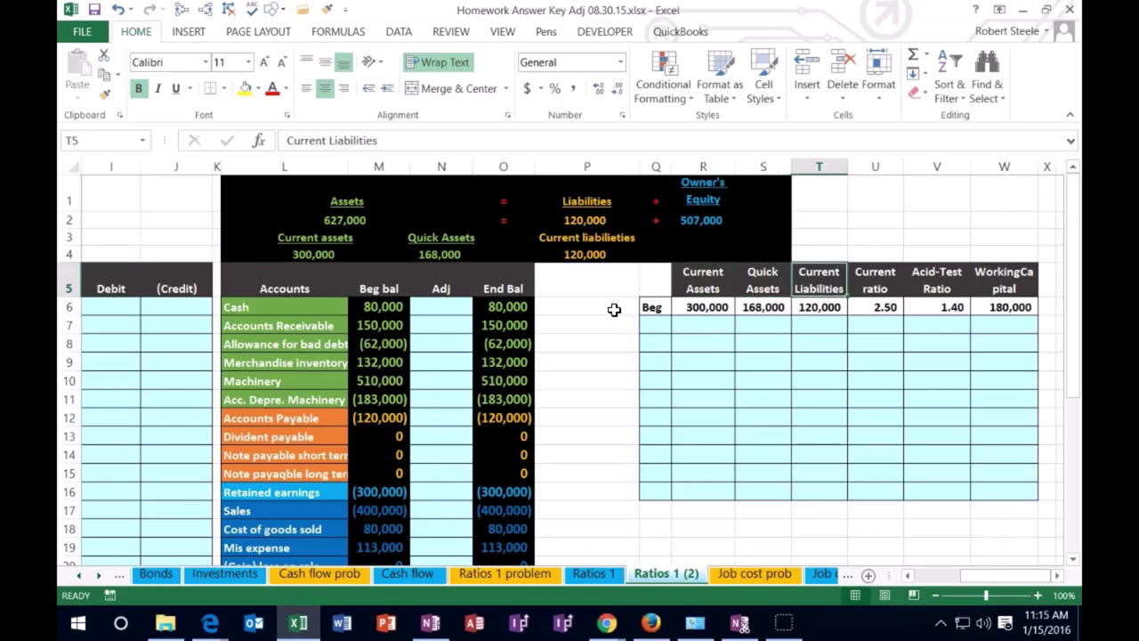
key("Right")
key("Right")
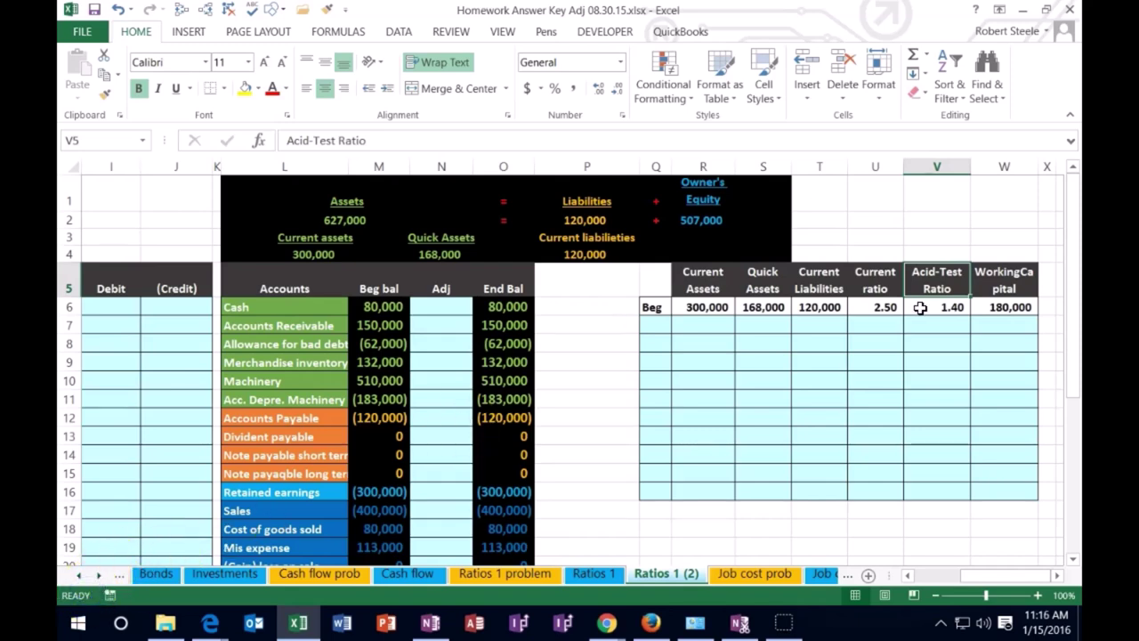
key("Right")
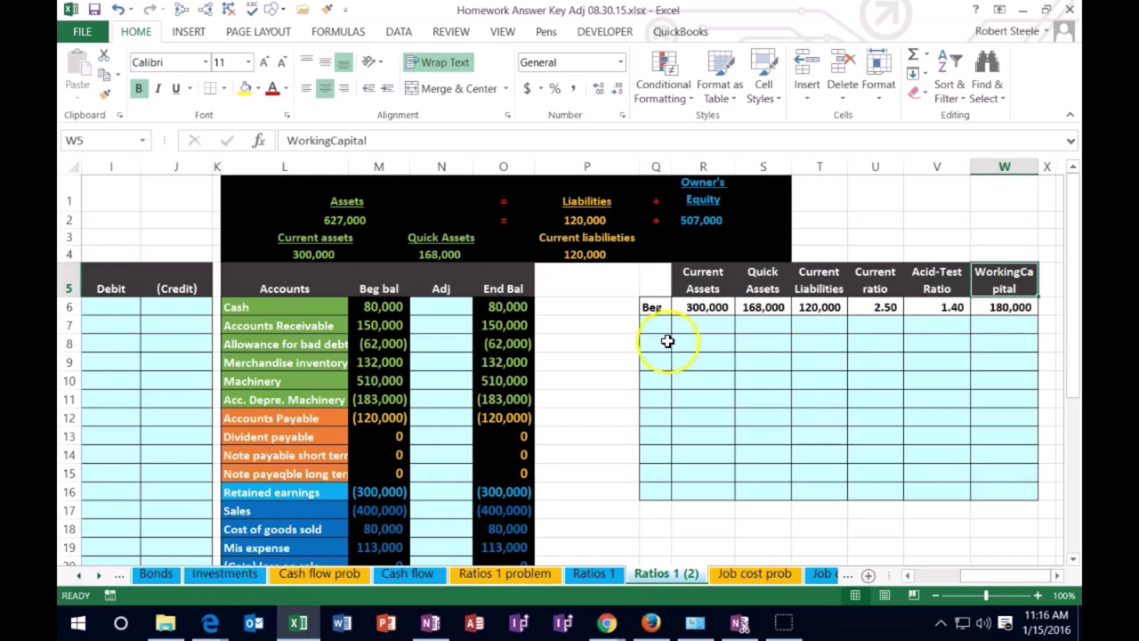
Check the Beg row's Current Assets amount and examine which account balances the Current assets formula above the trial balance adds up
left_click(654, 308)
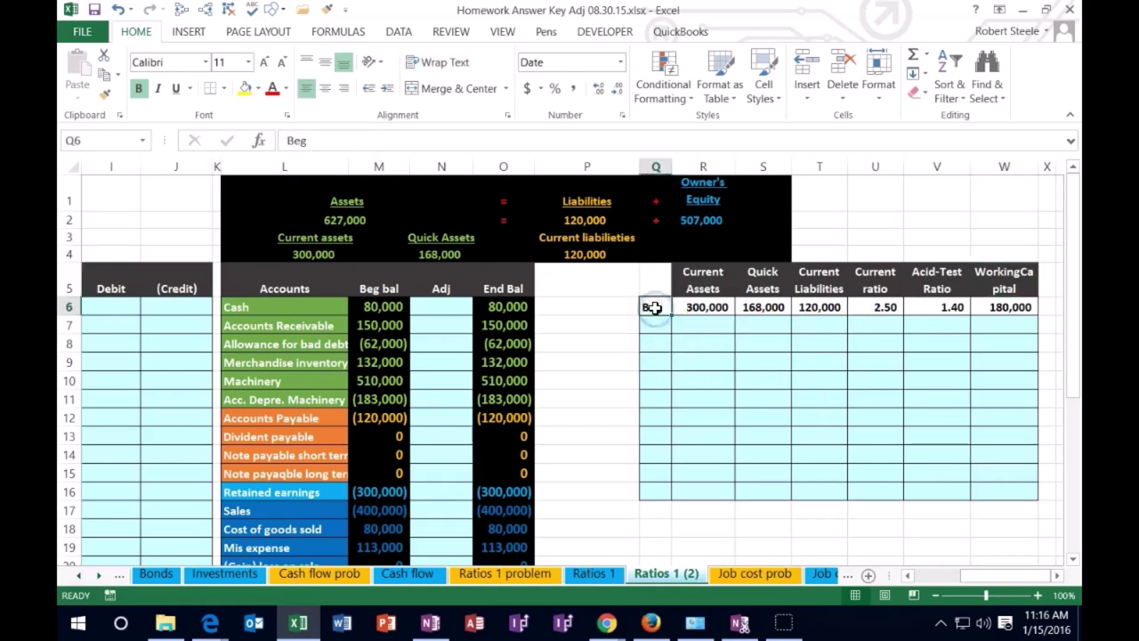
double_click(703, 307)
key("Return")
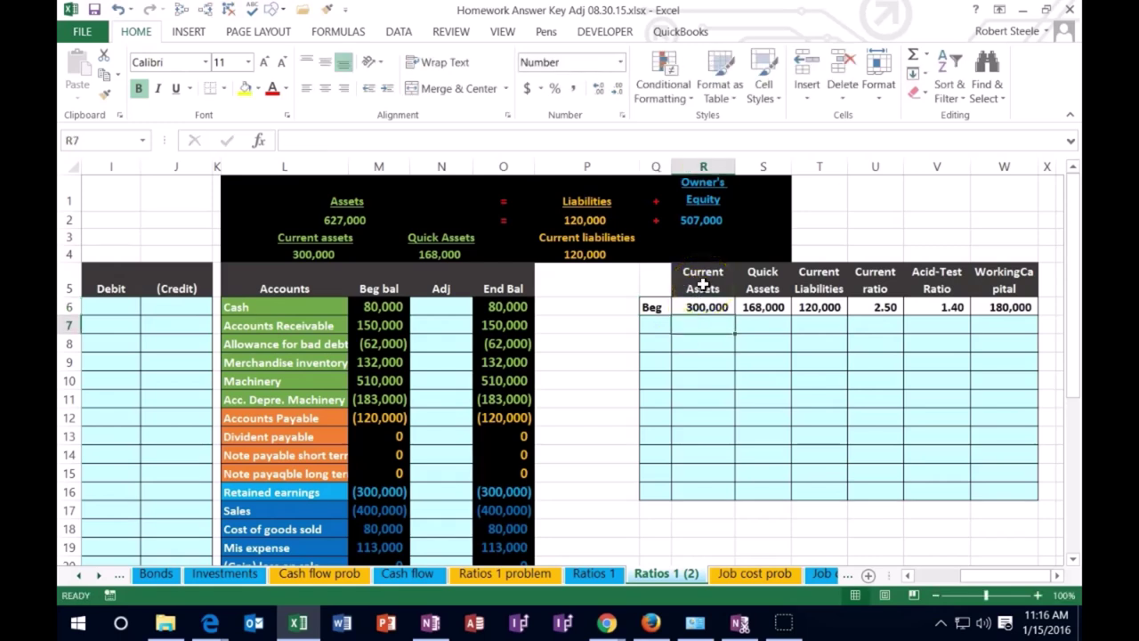
double_click(332, 253)
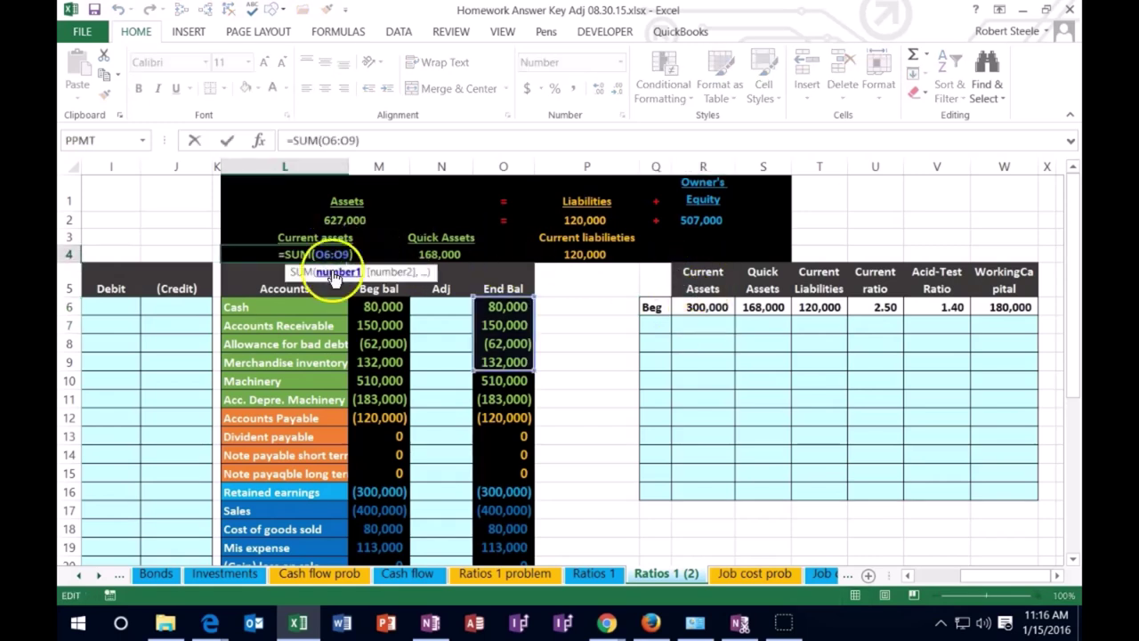
left_click(312, 344)
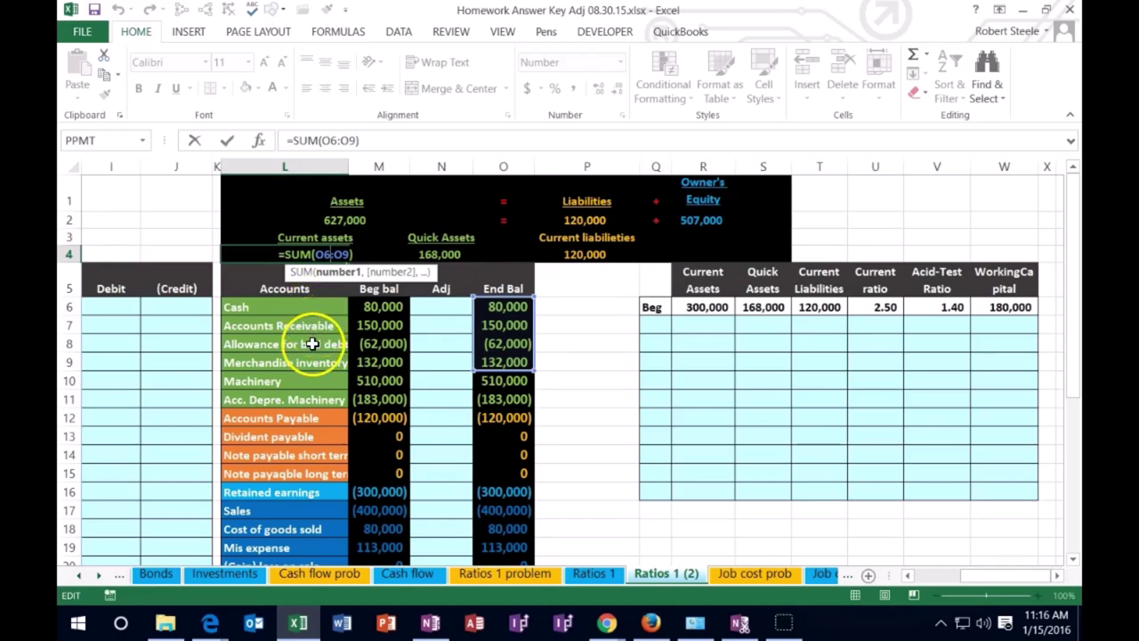
left_click(459, 310)
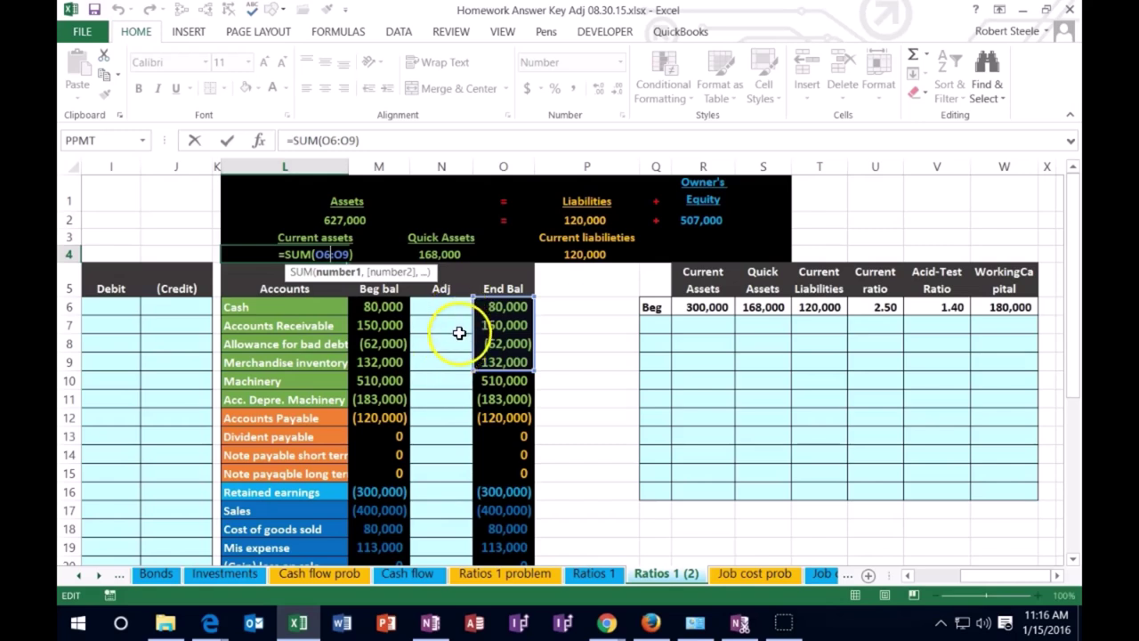
left_click(460, 367)
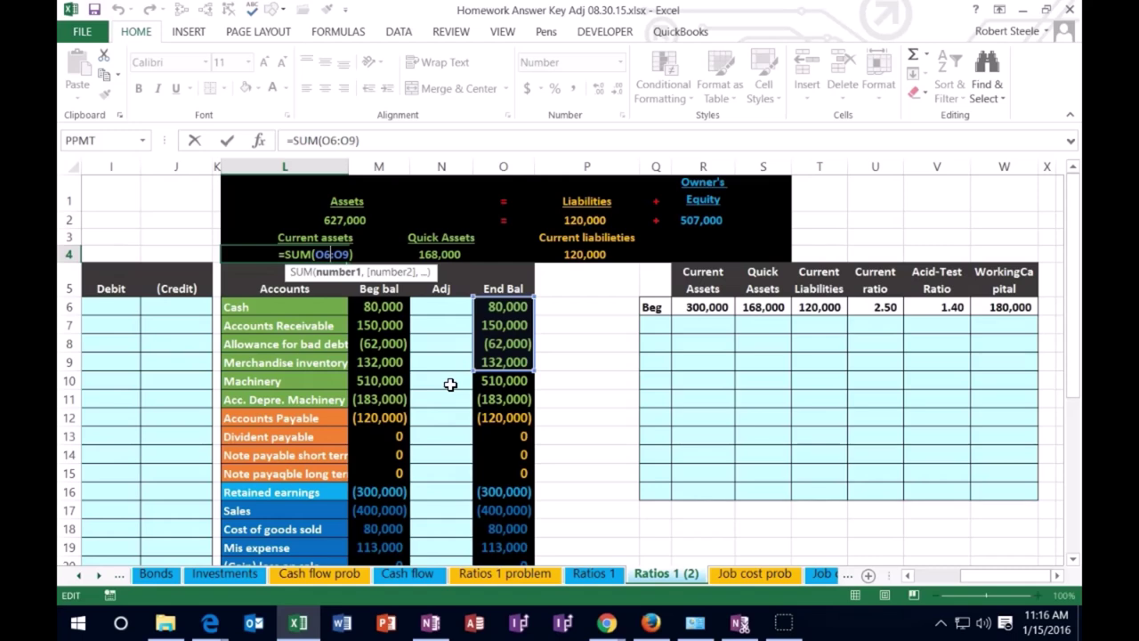
key("Return")
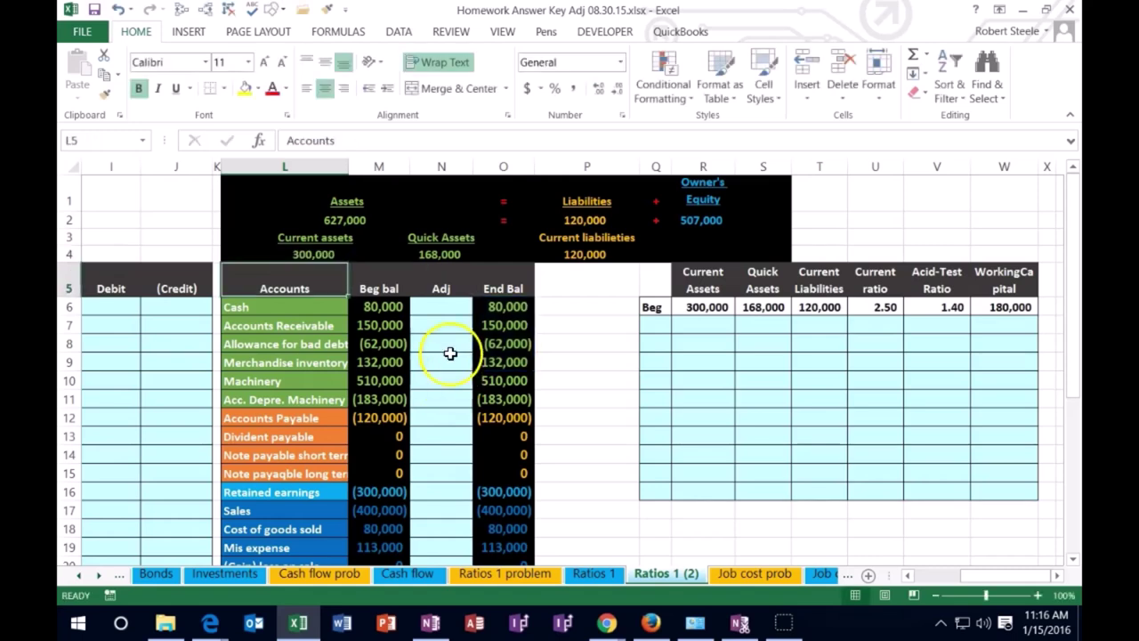
Examine which trial balance accounts the Quick Assets formula in N4 includes
double_click(448, 255)
left_click_drag(450, 255, 450, 340)
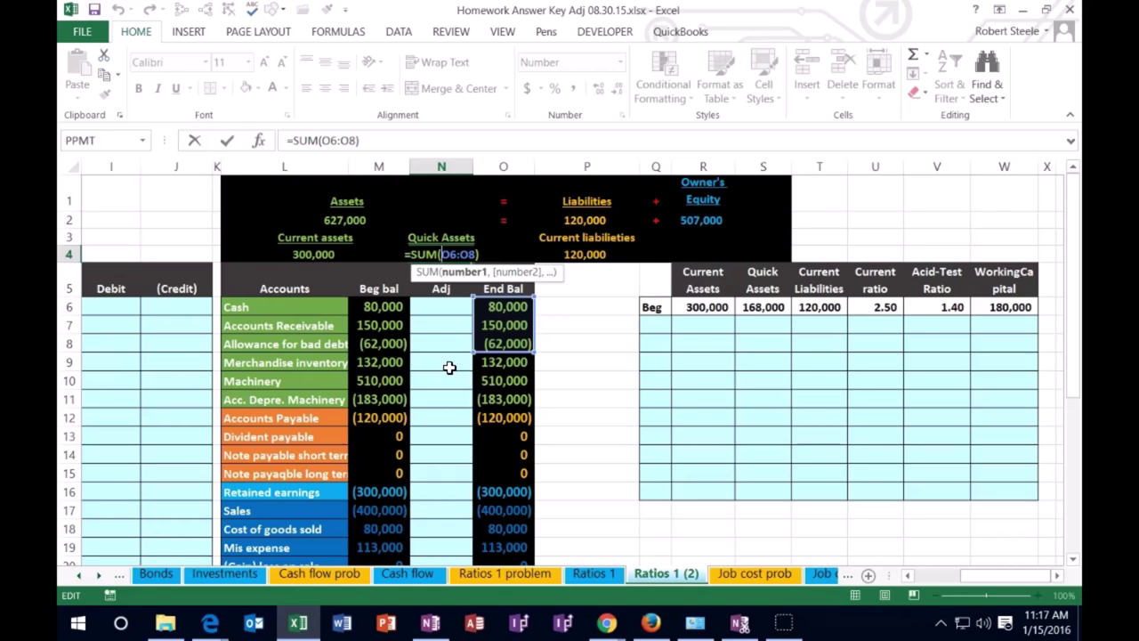
key("Return")
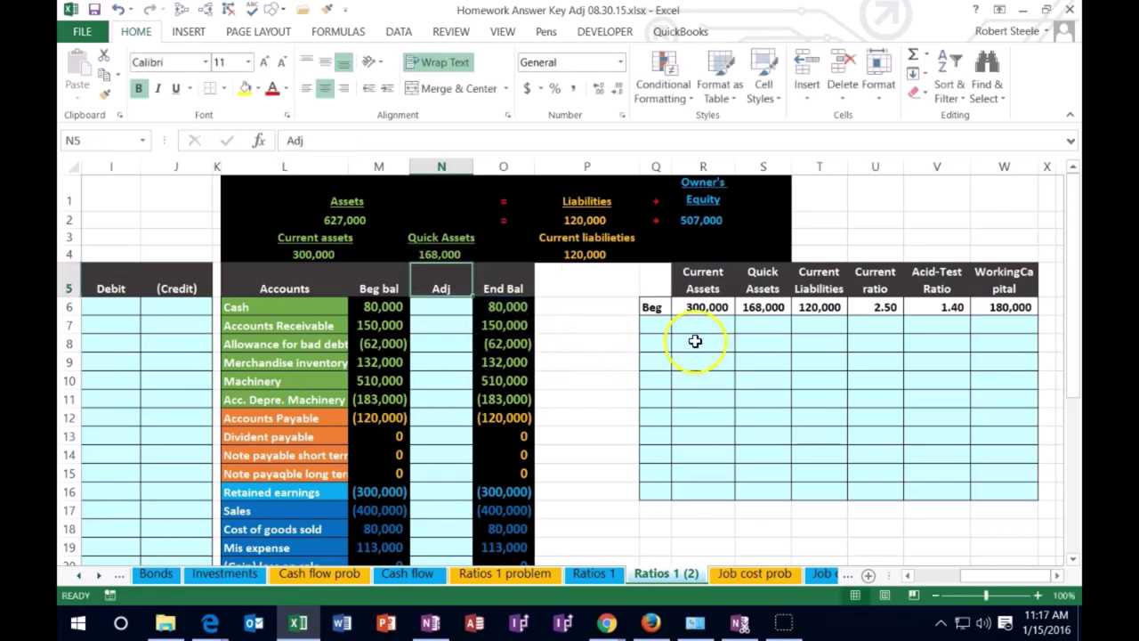
Inspect the Beg row's Current Assets, Quick Assets and Current Liabilities entries in the ratio table
left_click(703, 307)
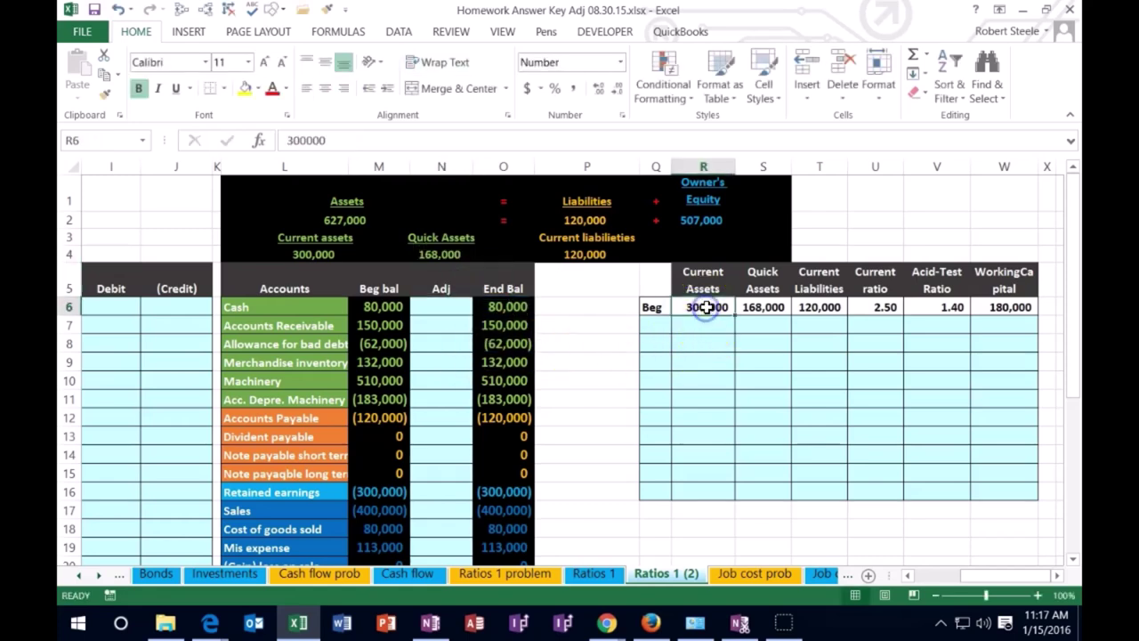
left_click(763, 307)
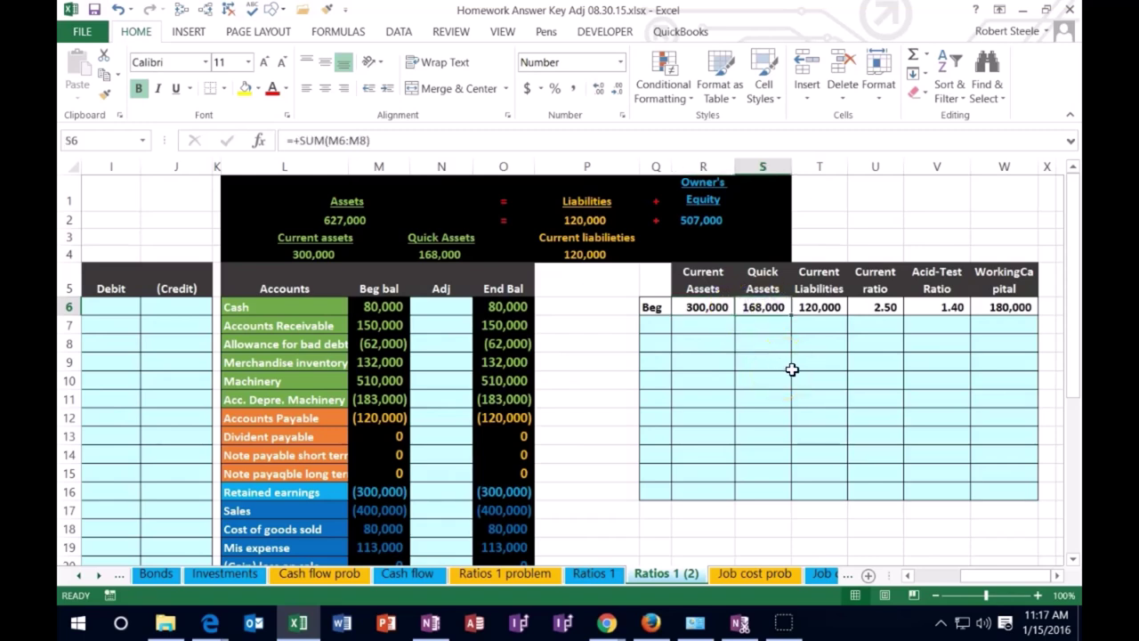
left_click(819, 306)
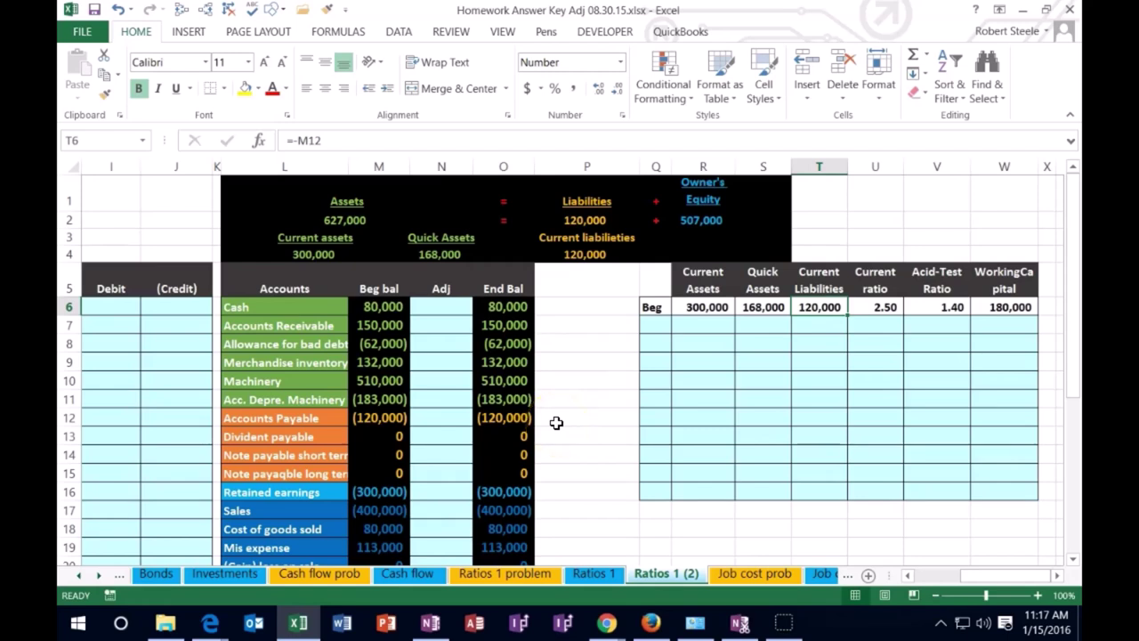
Examine which Beg row amounts the Current ratio formula in U6 divides
left_click(873, 305)
left_click(885, 324)
left_click(881, 305)
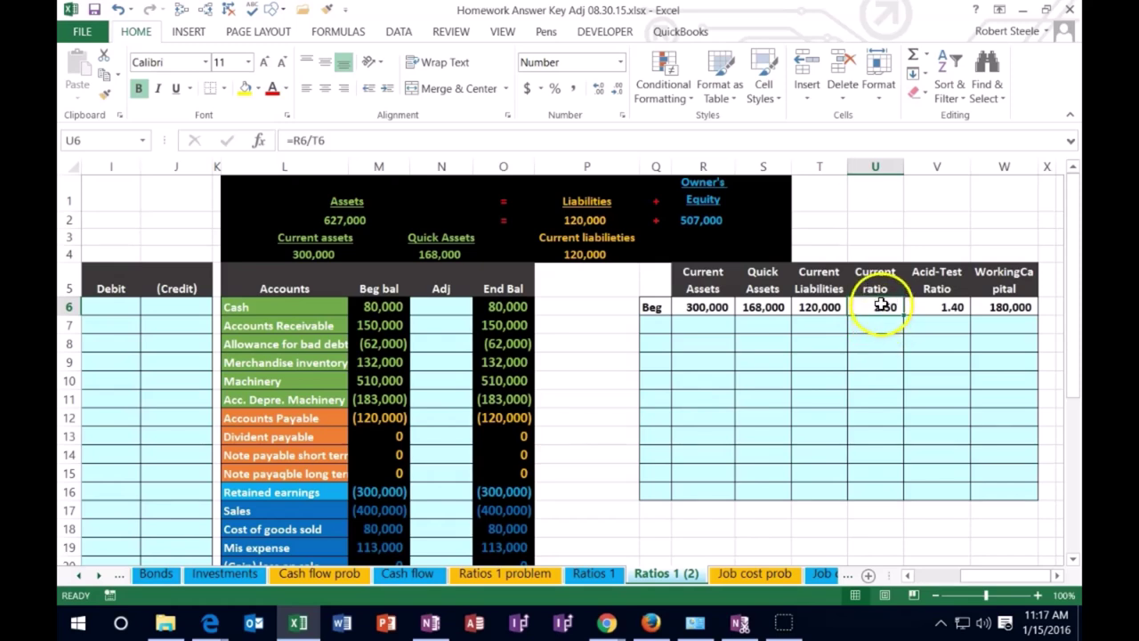
double_click(882, 306)
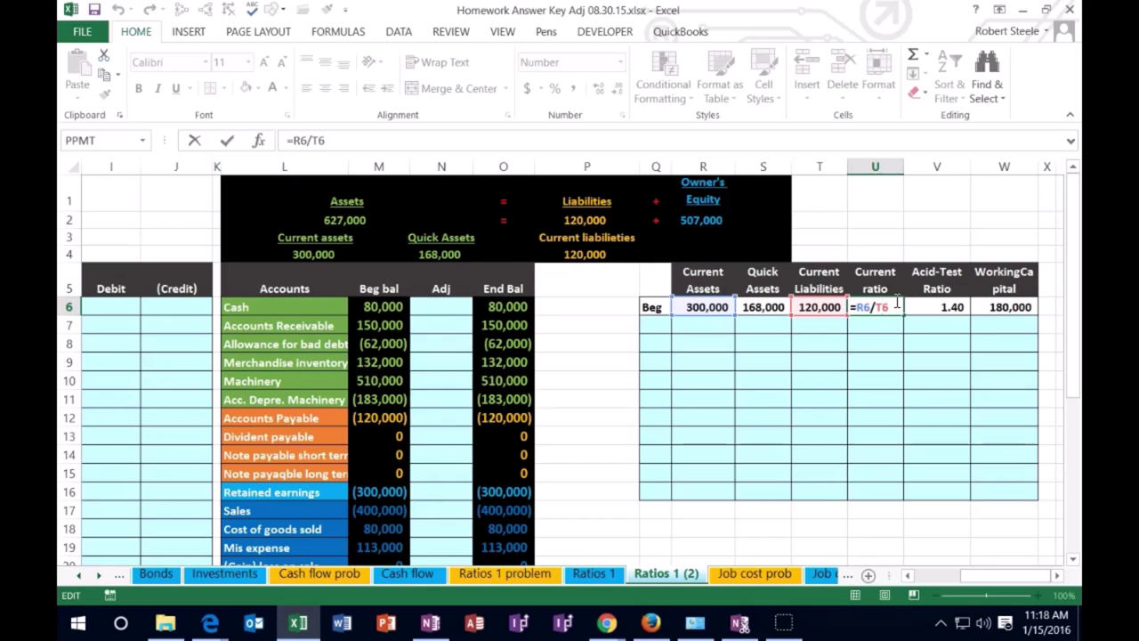
Divide 300,000 by 120,000 in Calculator to check the Beg row's Current ratio, then return to that ratio in the worksheet
key("XF86Calculator")
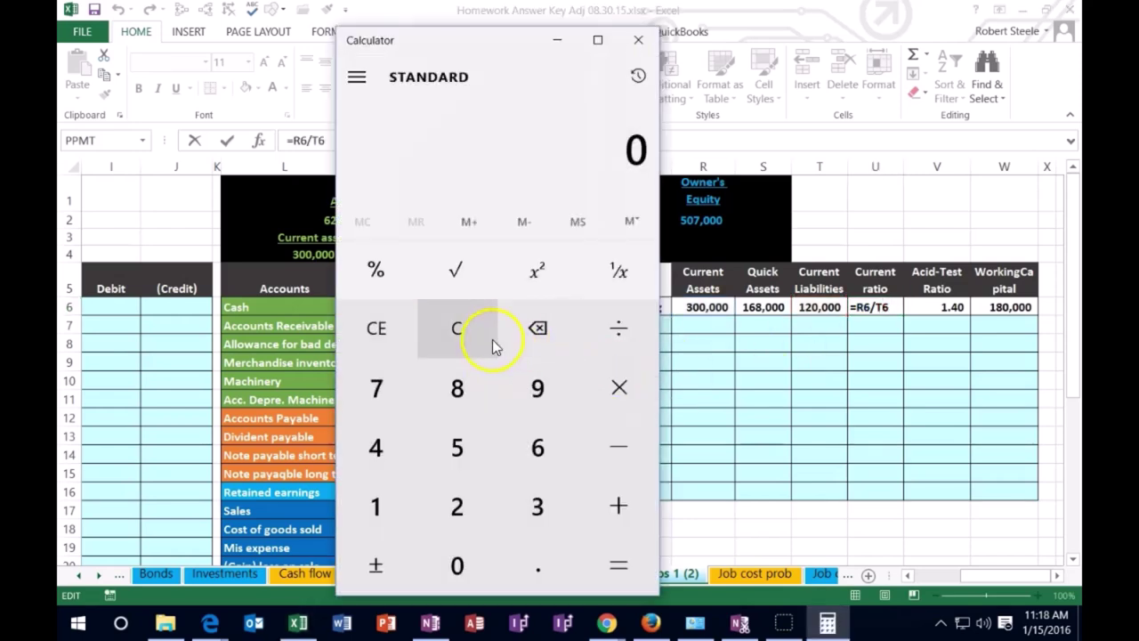
type("3000000")
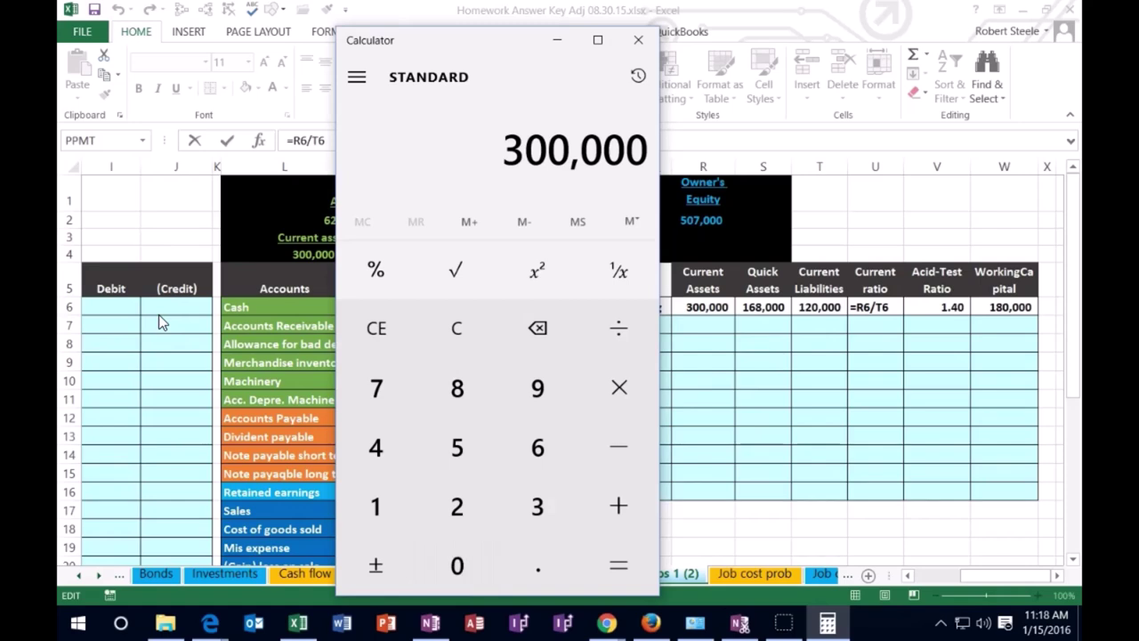
key("slash")
type("120000")
key("Return")
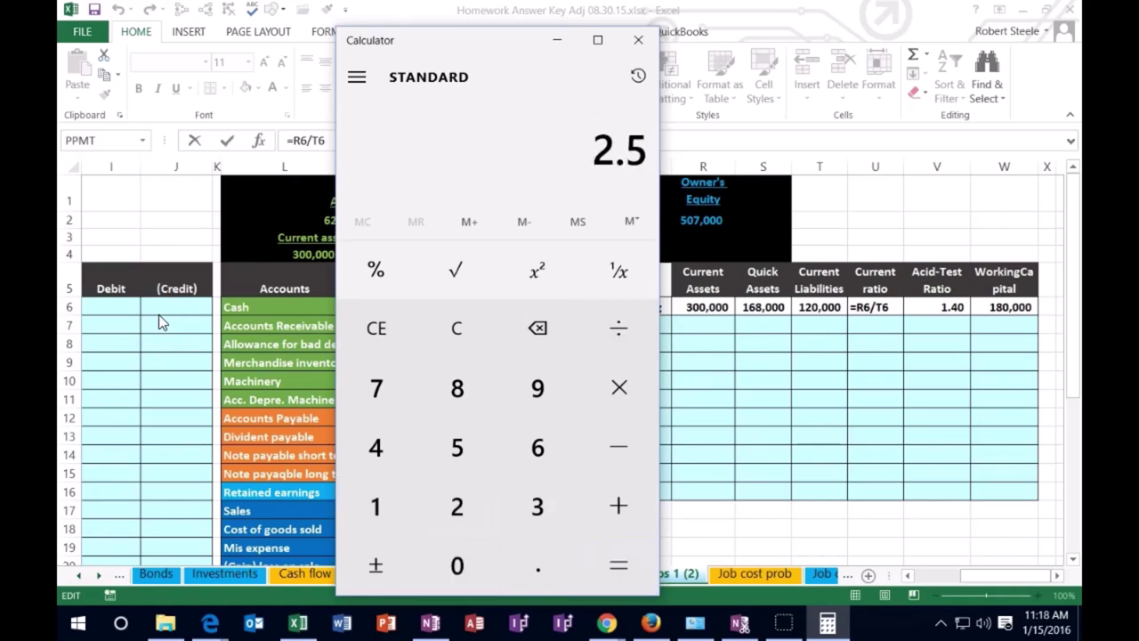
left_click(638, 40)
key("Return")
left_click(891, 306)
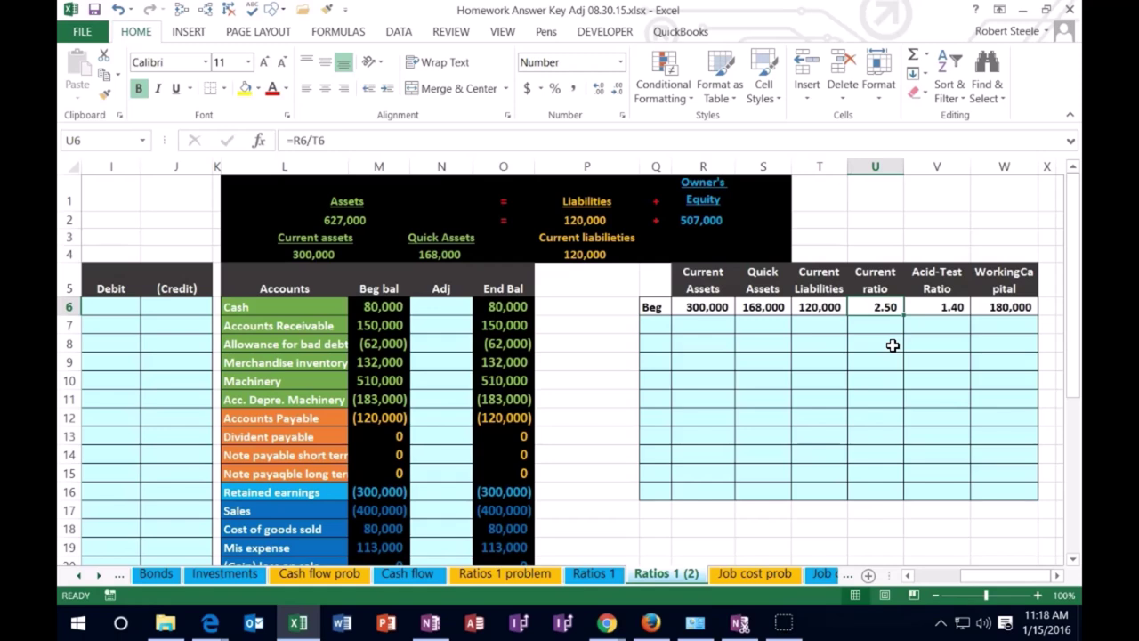
Compare the Beg row's Current Assets and Current Liabilities entries
left_click(709, 308)
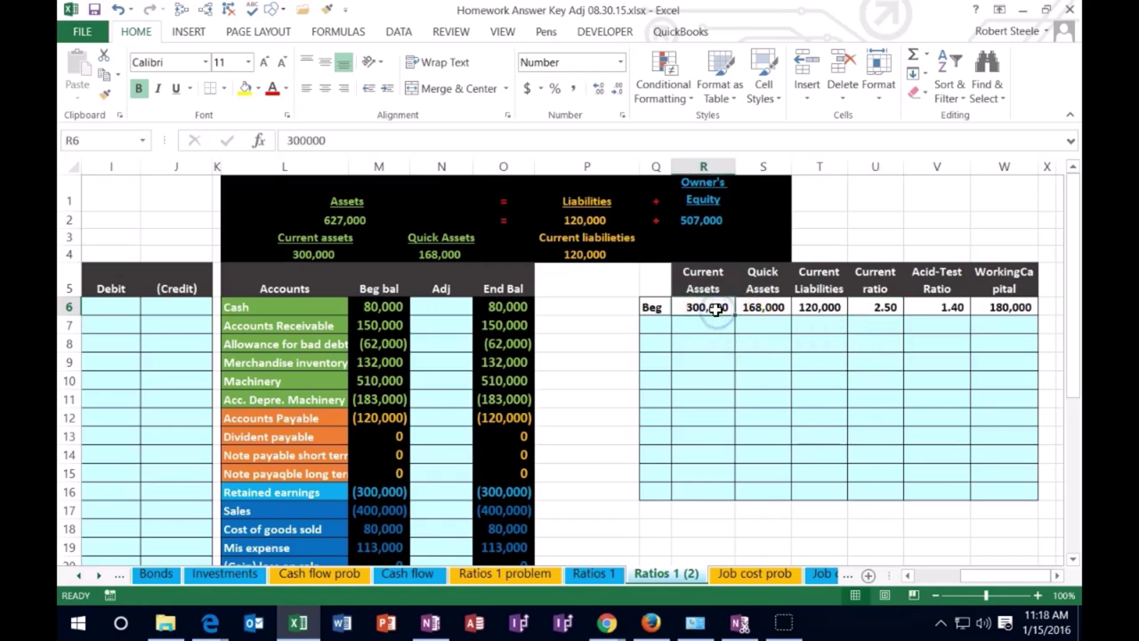
left_click(819, 307)
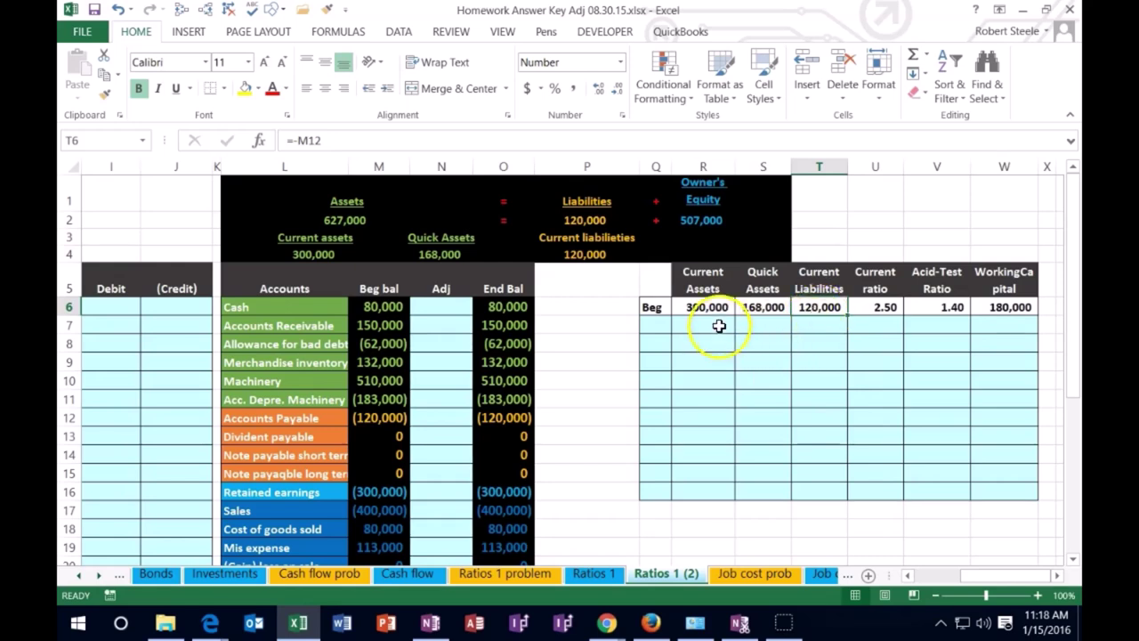
left_click(718, 310)
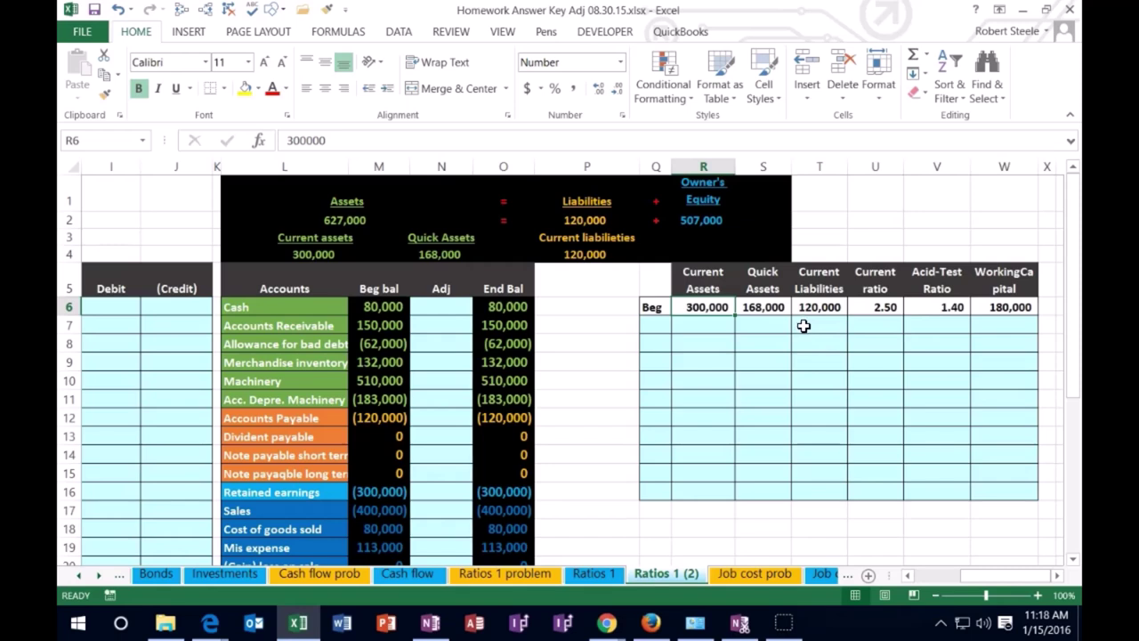
Inspect the beginning balances of Cash, Accounts Payable, Accounts Receivable and Merchandise inventory in the trial balance
left_click(389, 314)
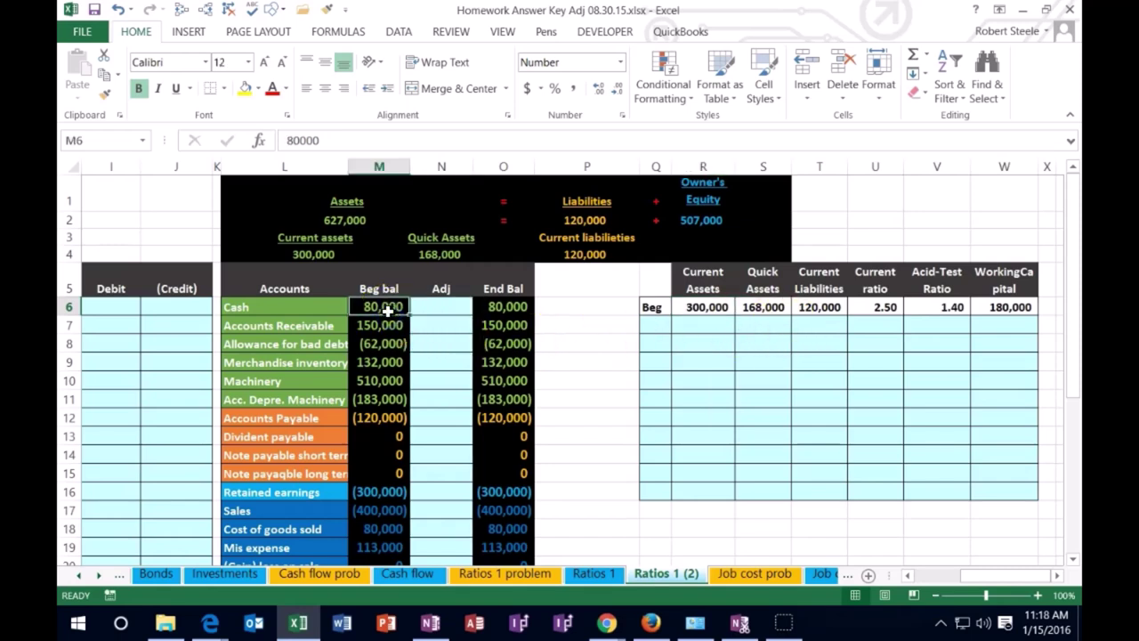
left_click(374, 416)
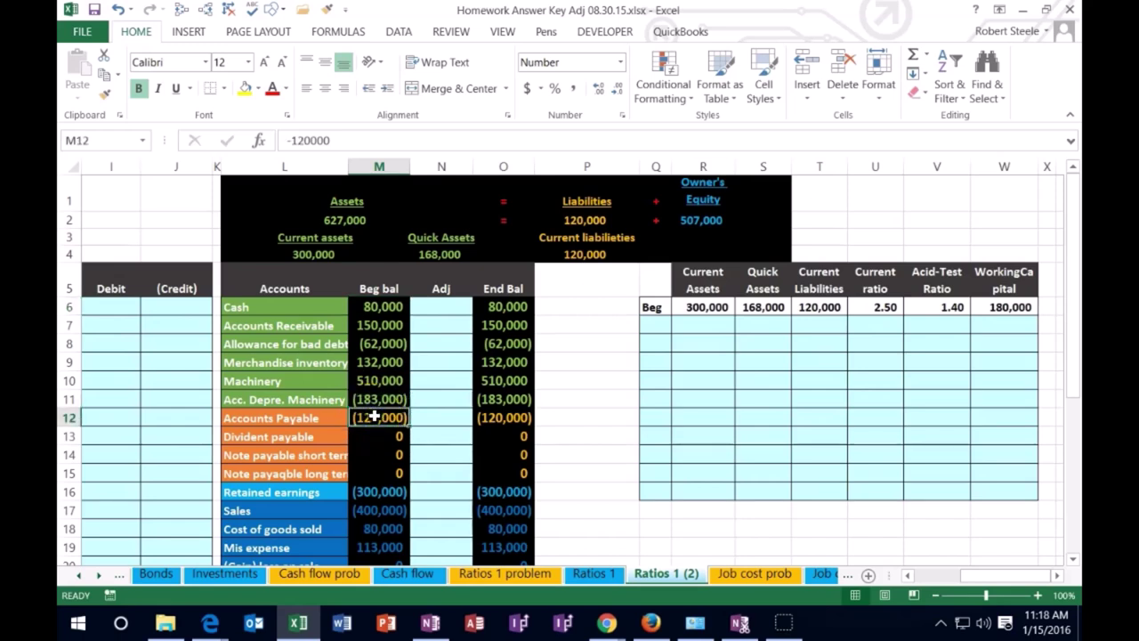
left_click(386, 326)
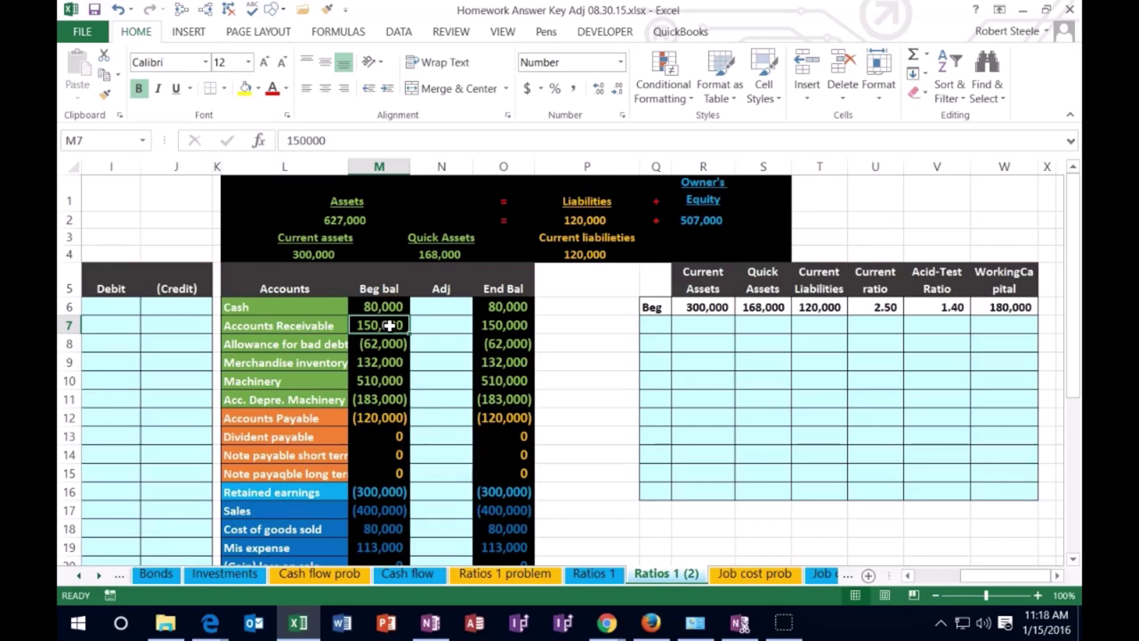
left_click(388, 362)
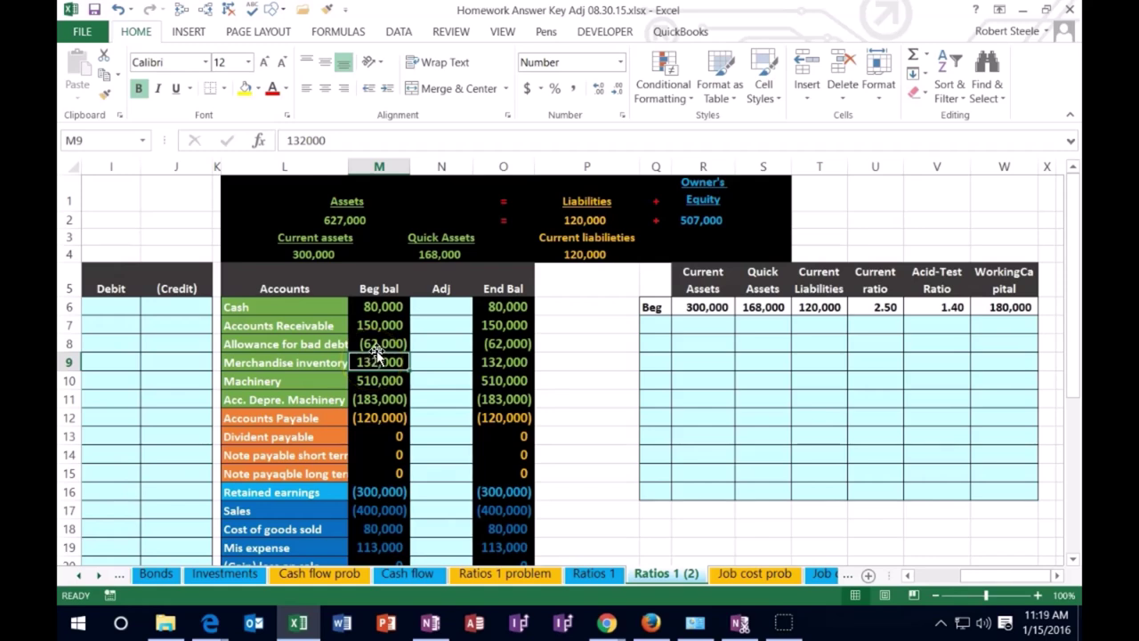
Review the Beg row's Current ratio against its Current Assets and Current Liabilities entries
left_click(708, 308)
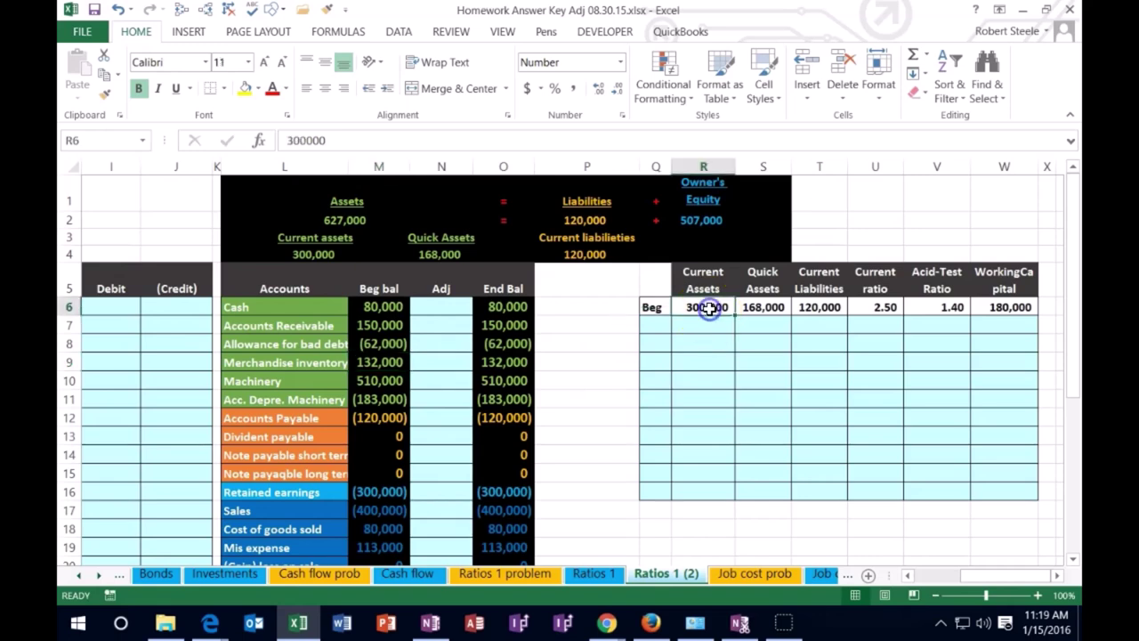
left_click(817, 308)
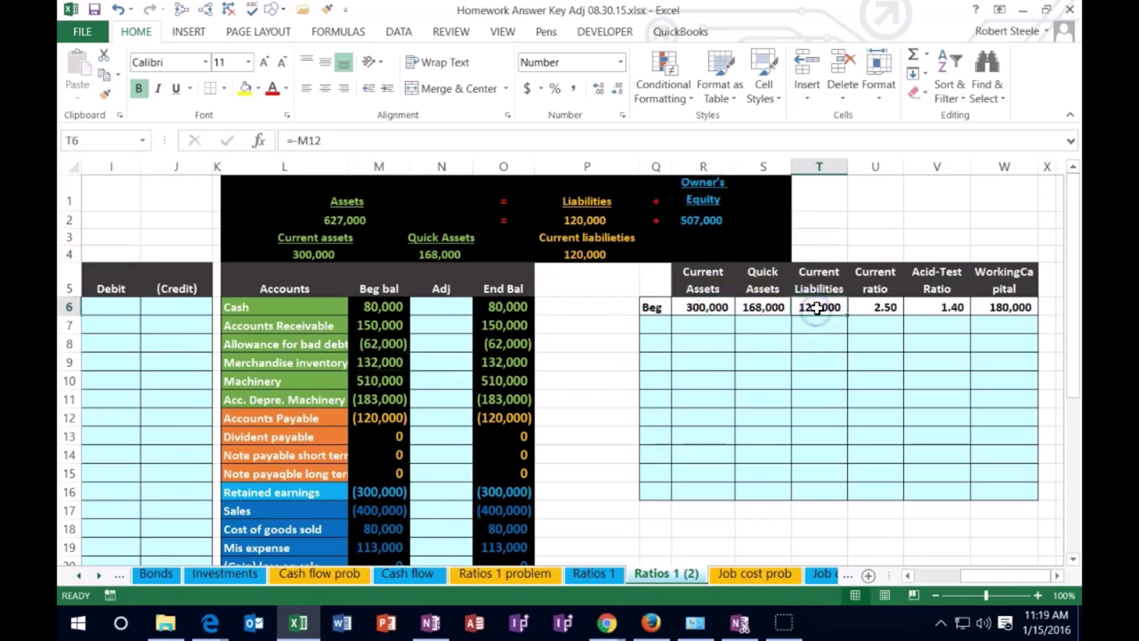
left_click(862, 311)
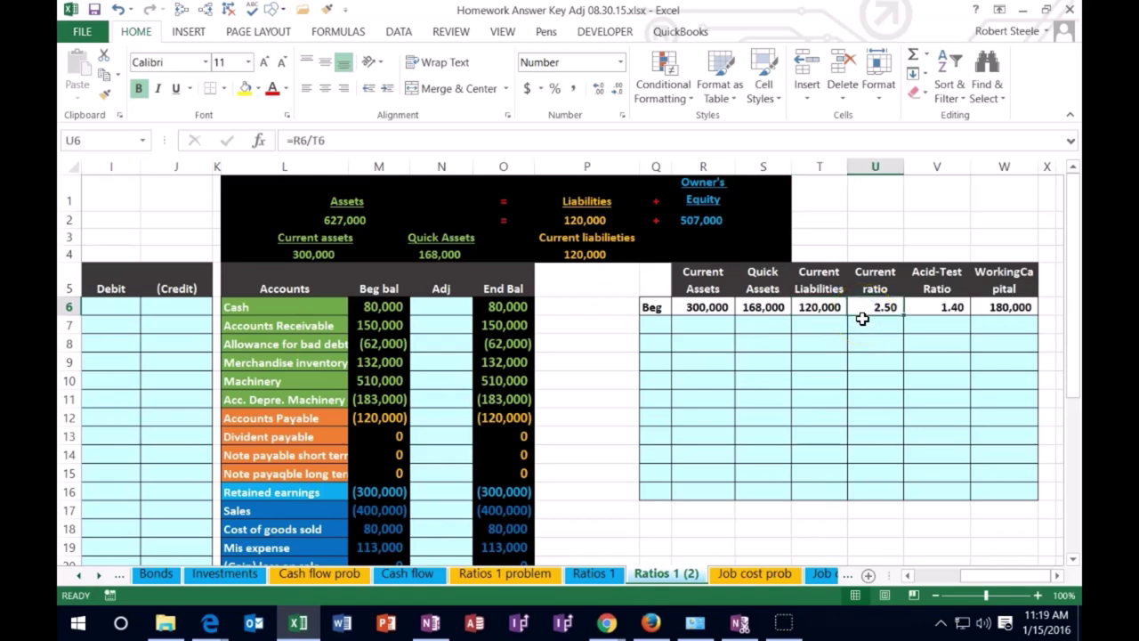
Check the Accounts Receivable and Merchandise inventory accounts as parts of the Beg row's Current Assets amount
left_click(409, 349)
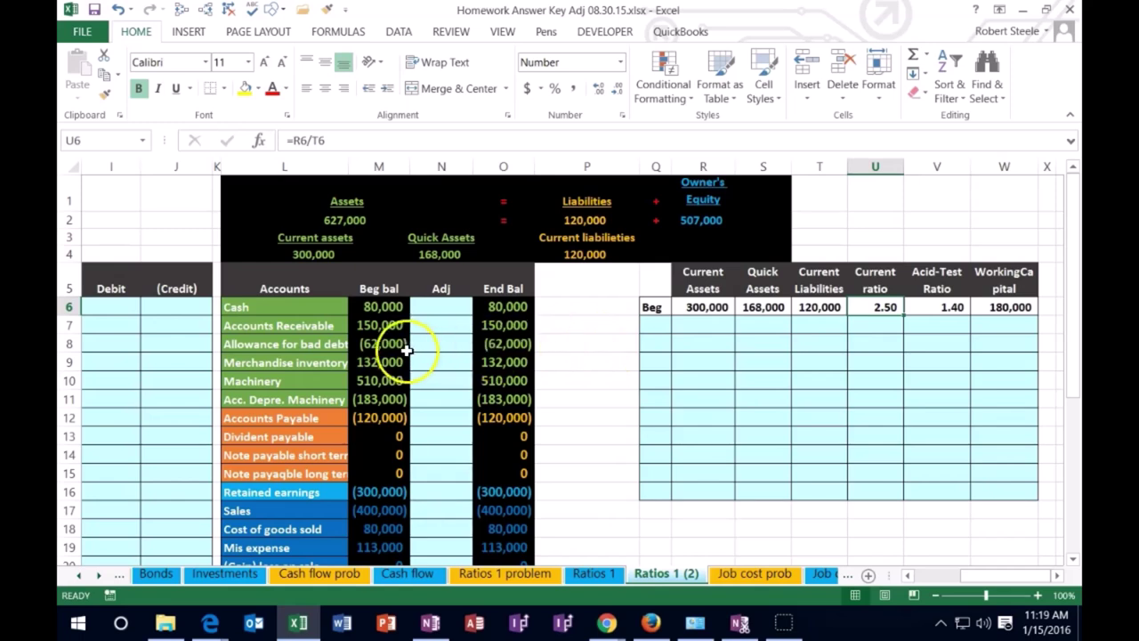
left_click(313, 327)
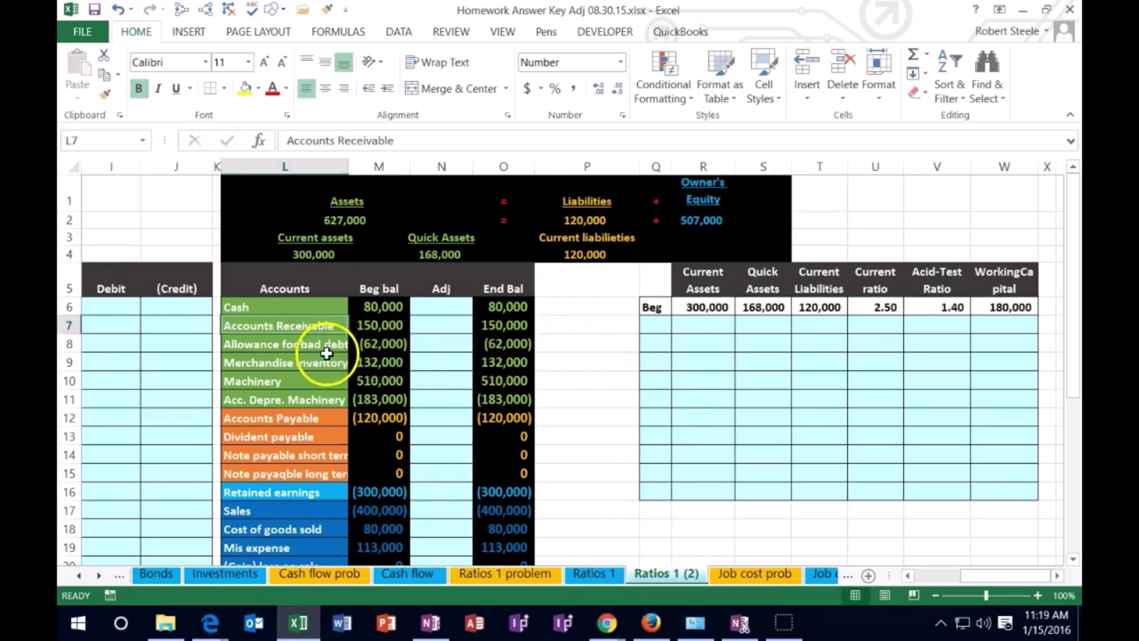
left_click(320, 362)
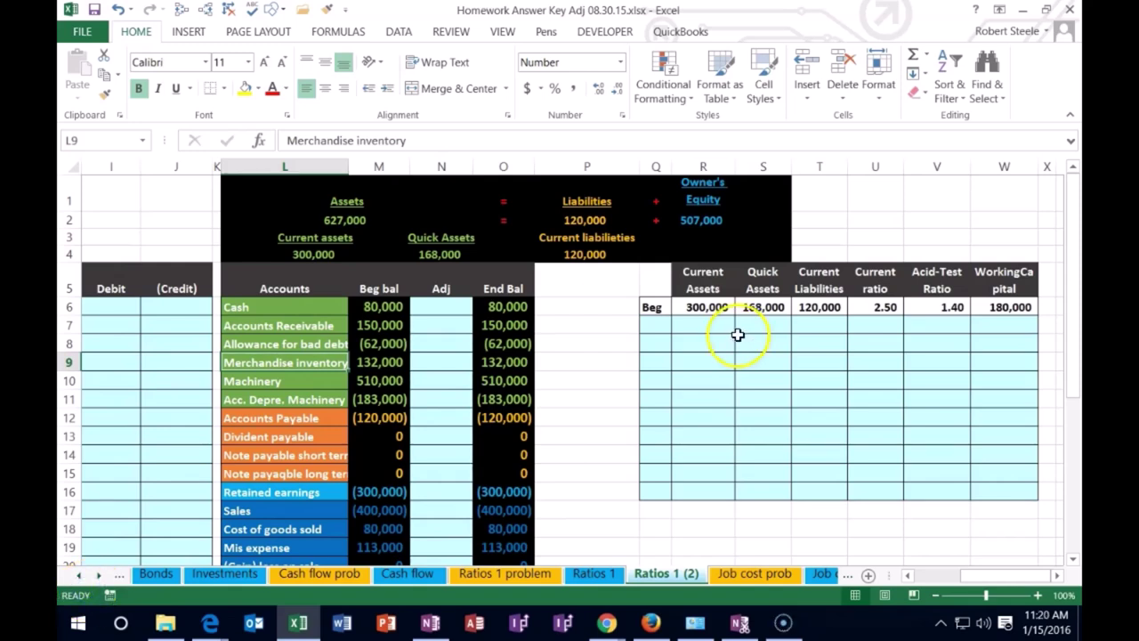
left_click(712, 307)
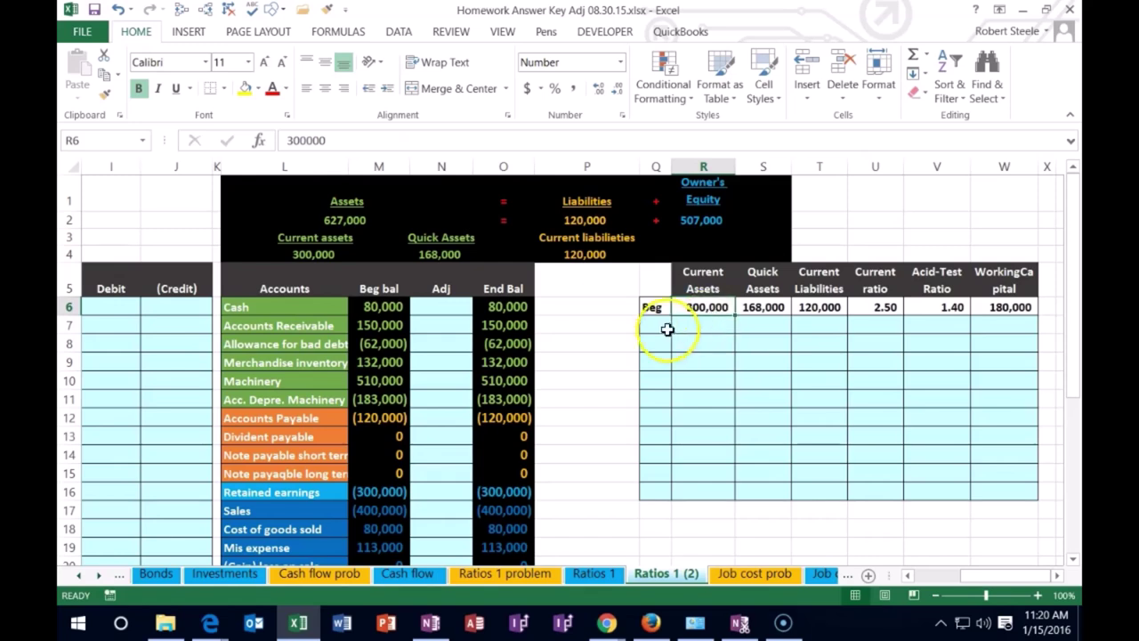
Examine the Quick Assets formula above the trial balance and total the ending balances it covers, O6 to O8
double_click(448, 255)
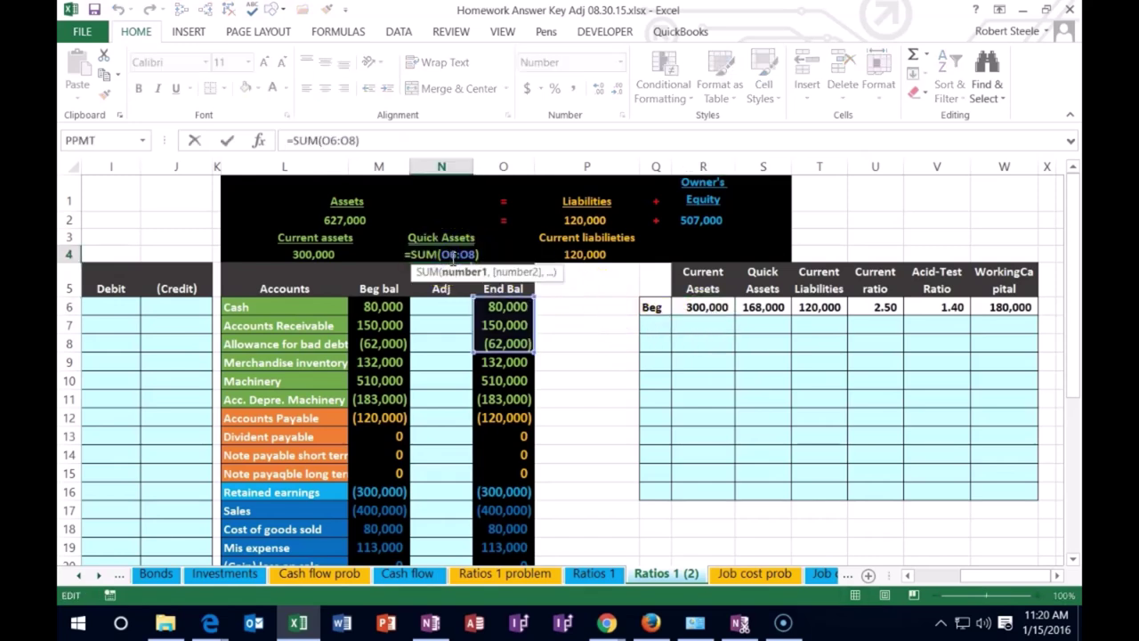
key("Return")
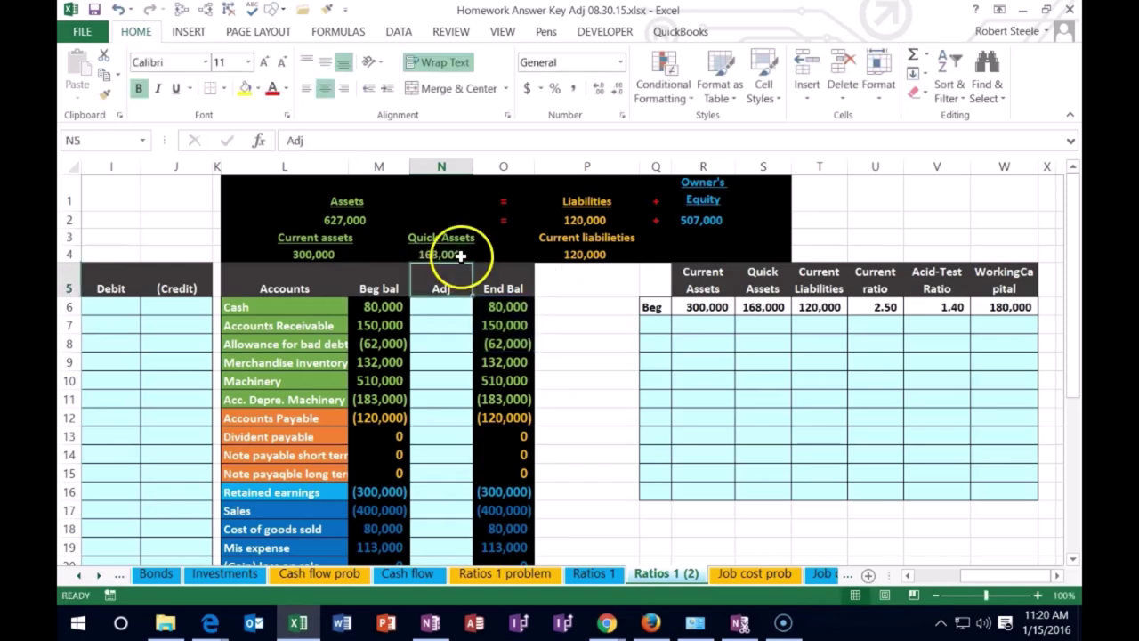
left_click_drag(504, 308, 504, 343)
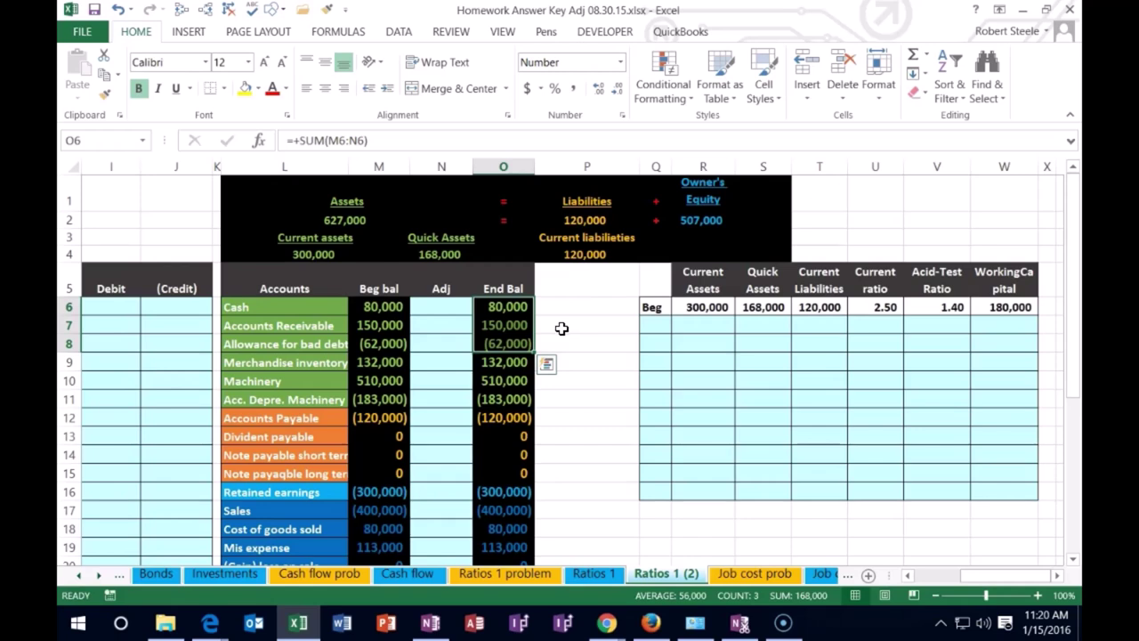
Divide the Beg row's Quick Assets of 168,000 by Current Liabilities of 120,000 in Calculator and compare with the Acid-Test Ratio in V6
left_click(835, 310)
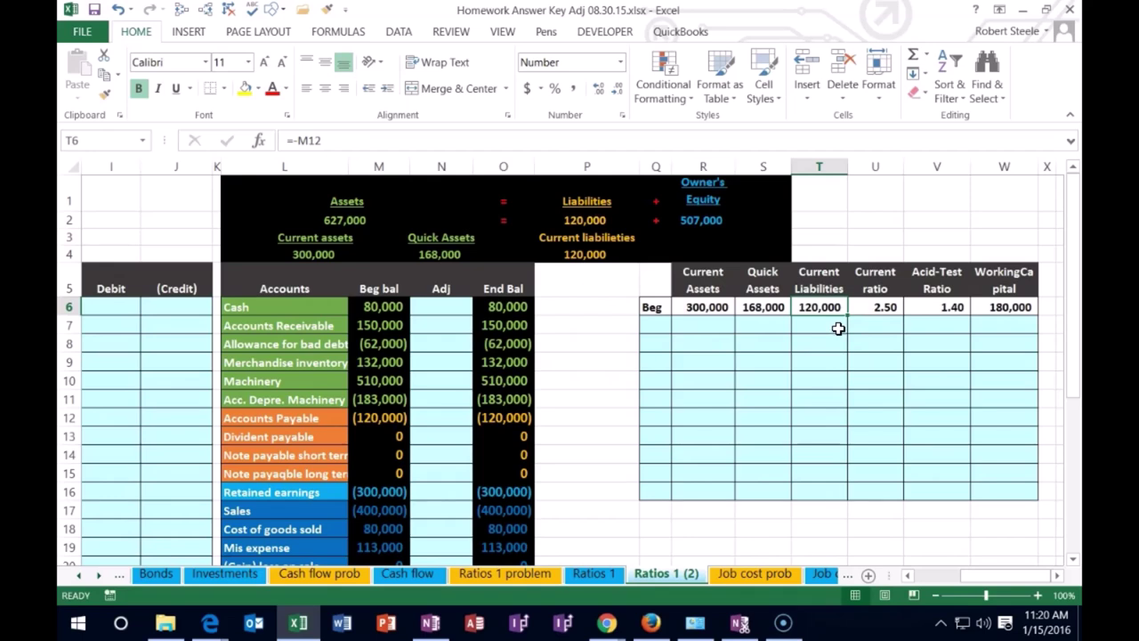
left_click(774, 310)
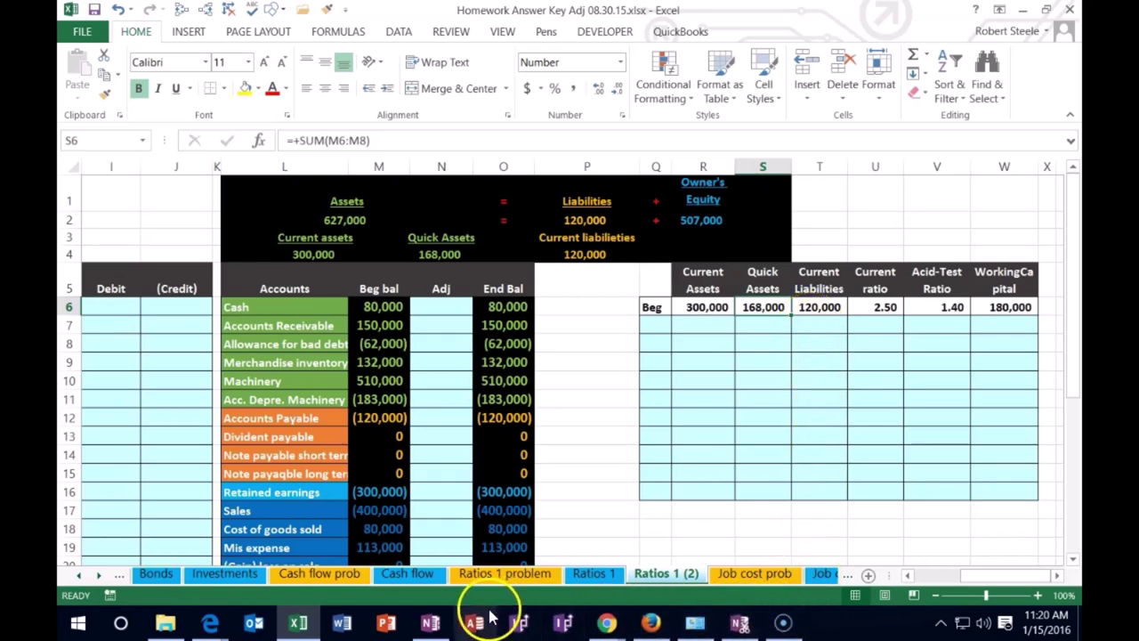
key("XF86Calculator")
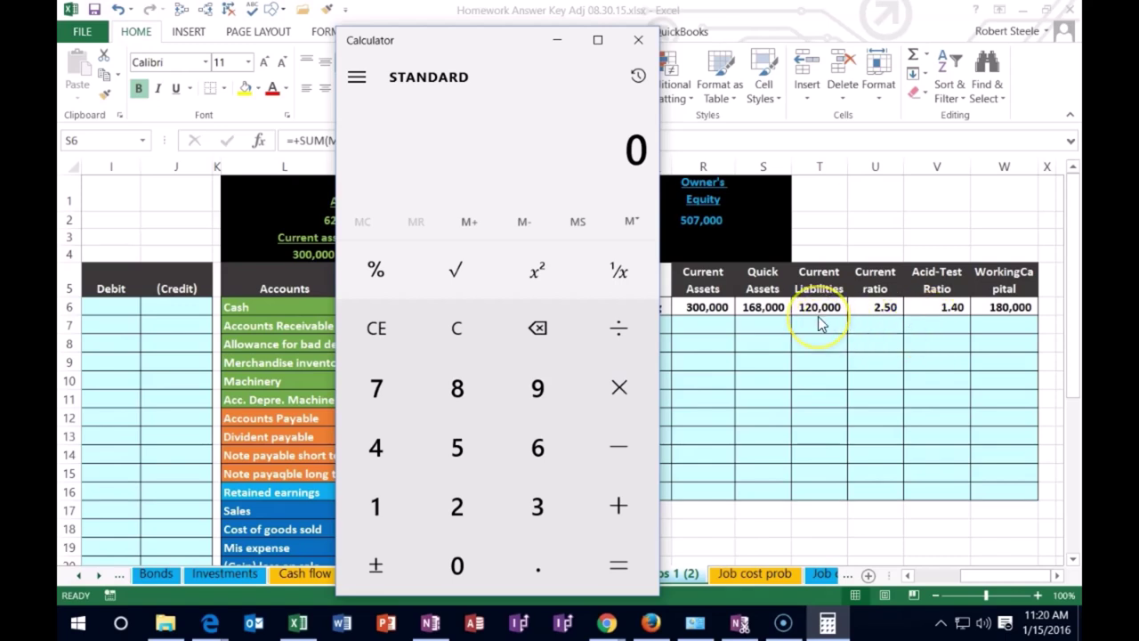
type("168")
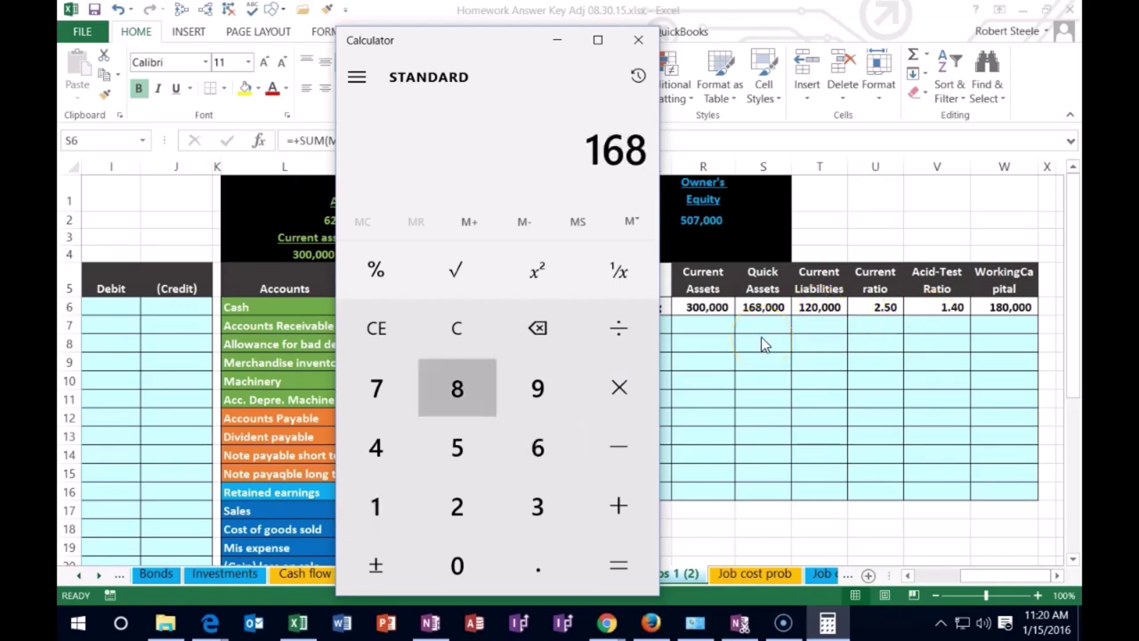
type("000")
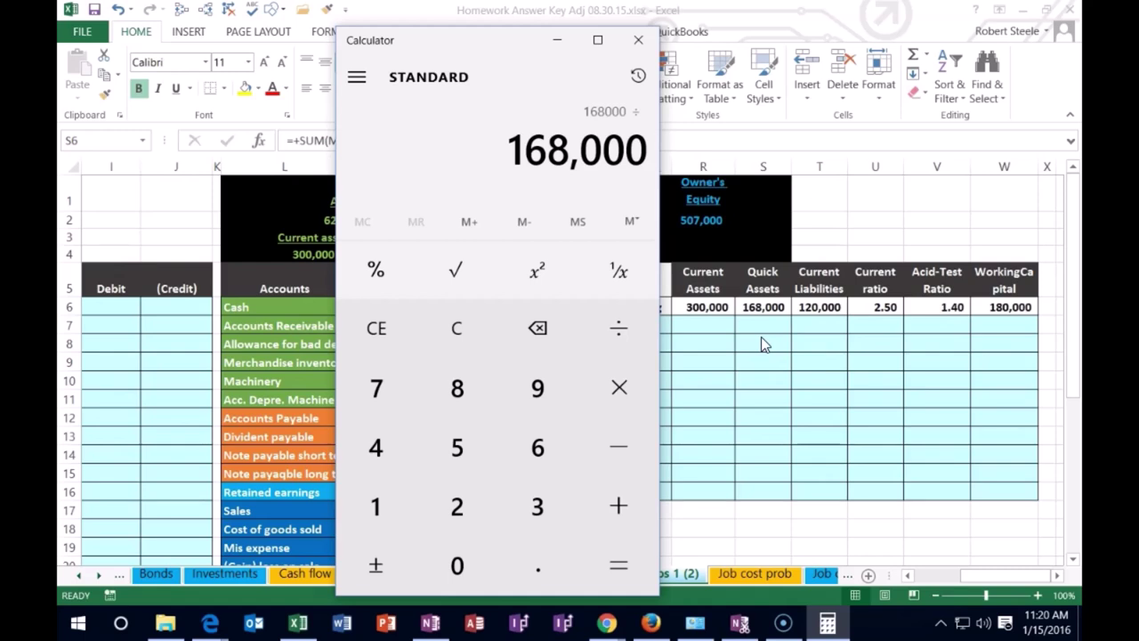
type("/120000")
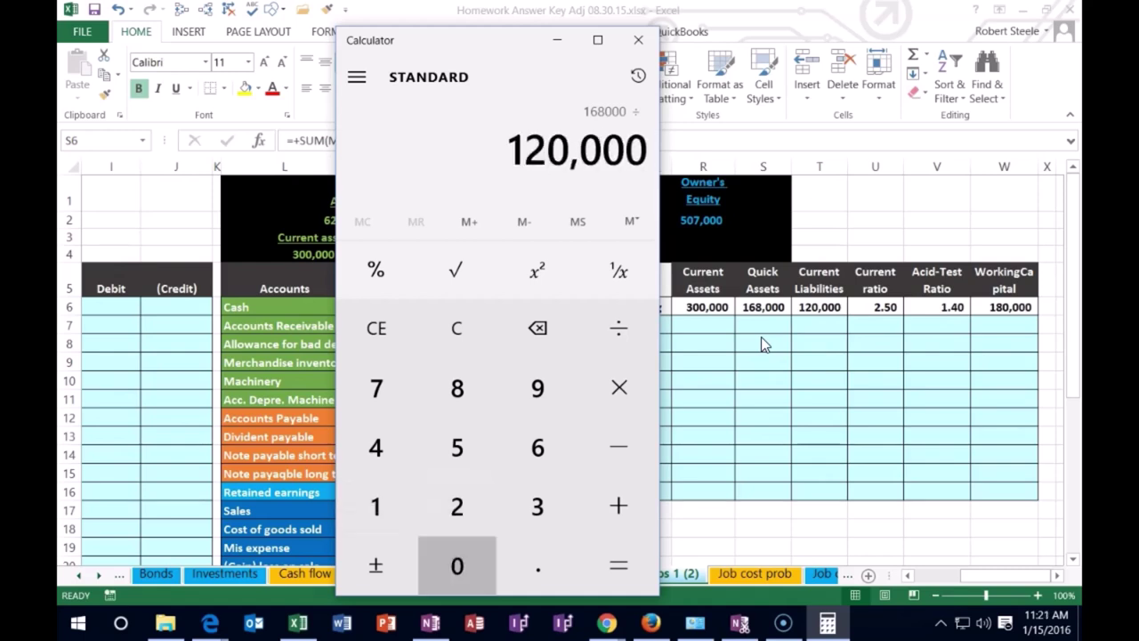
key("Return")
left_click(877, 344)
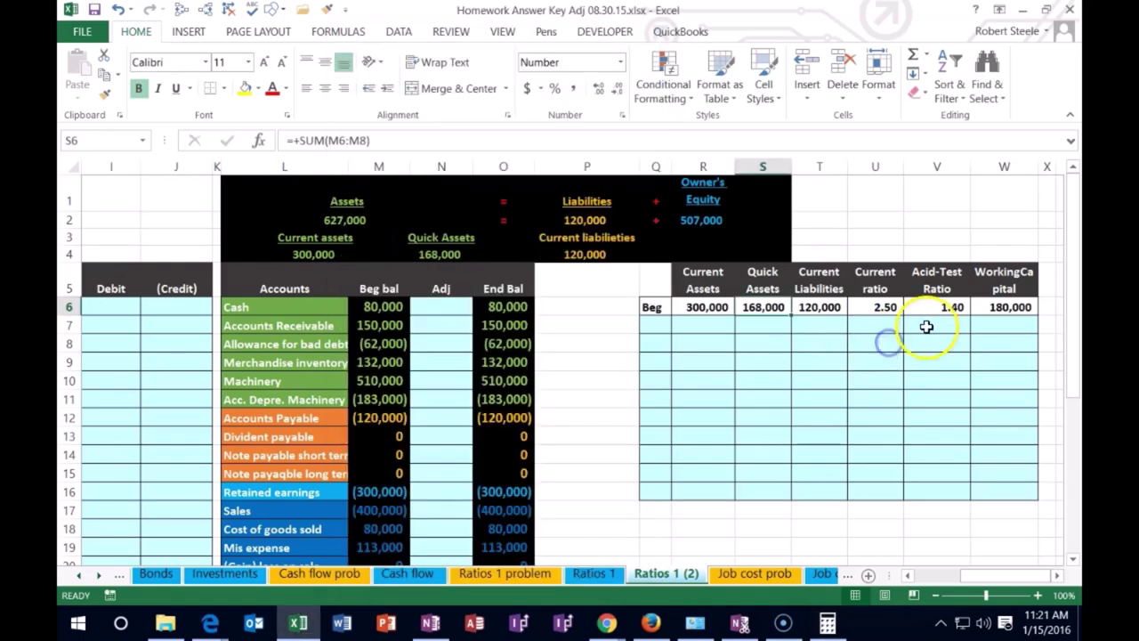
left_click(932, 309)
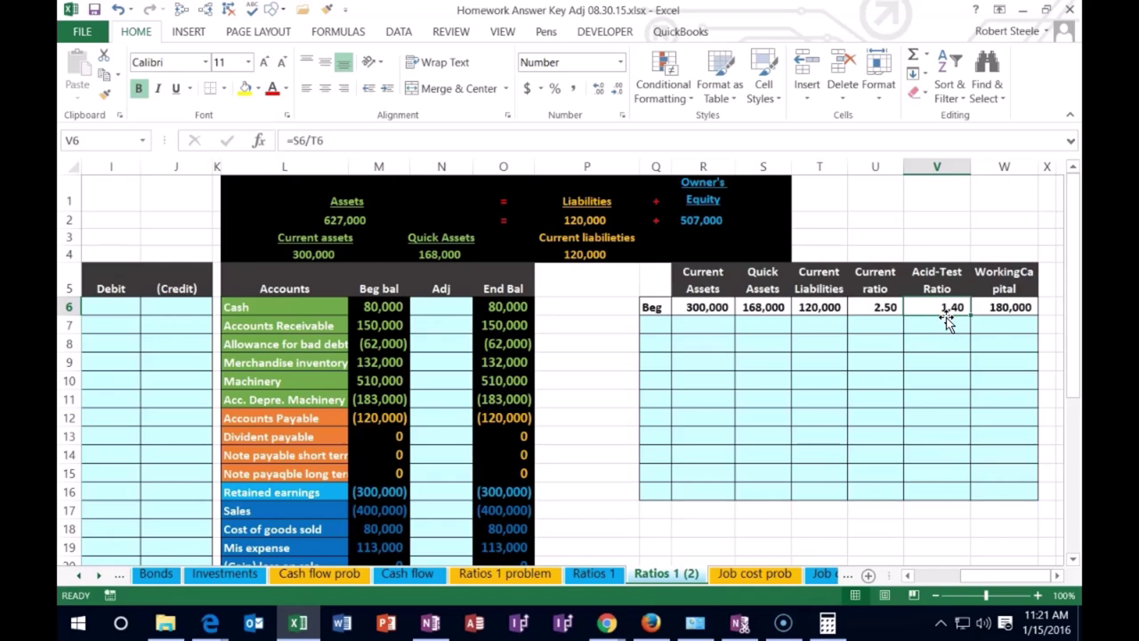
left_click(947, 322)
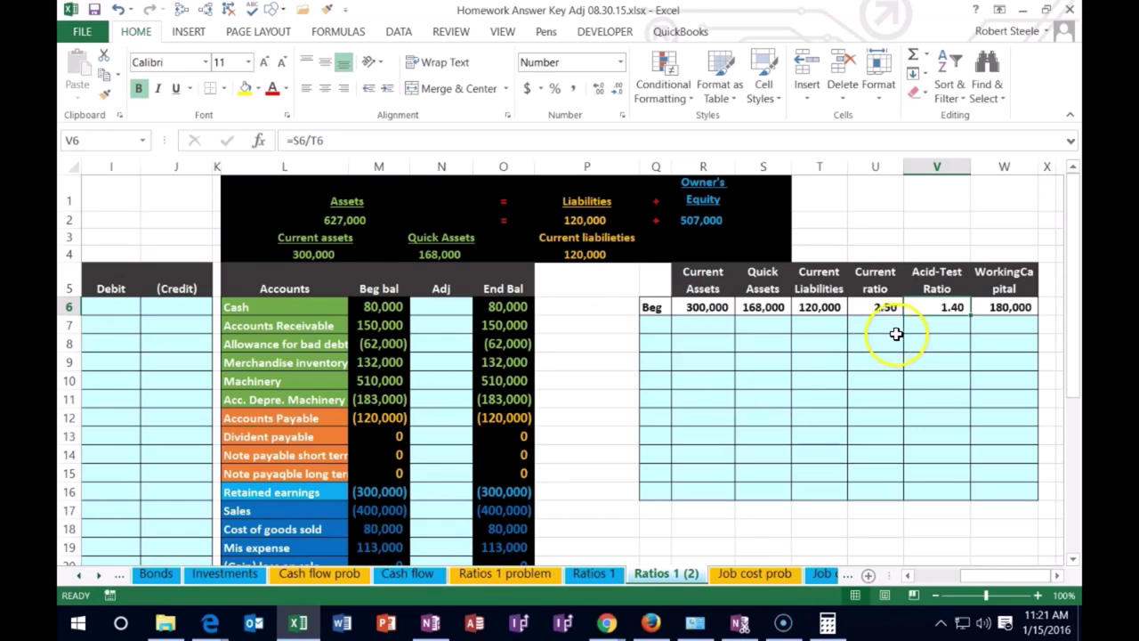
Examine which Beg row amounts the Working Capital formula in W6 uses, leaving the formula as it is
left_click(989, 324)
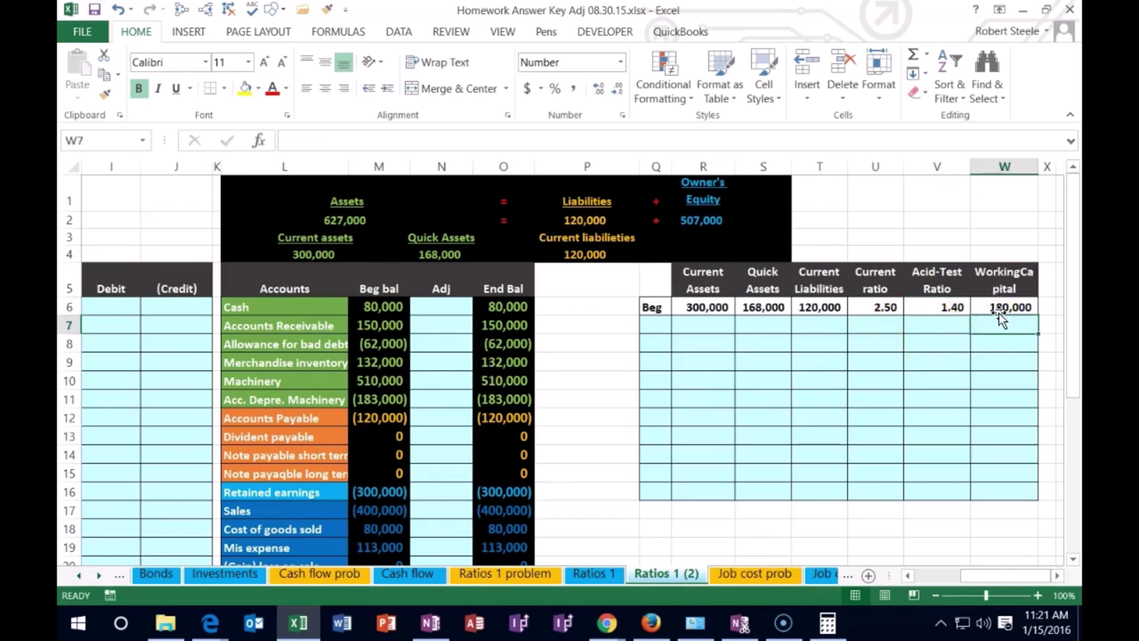
double_click(1003, 305)
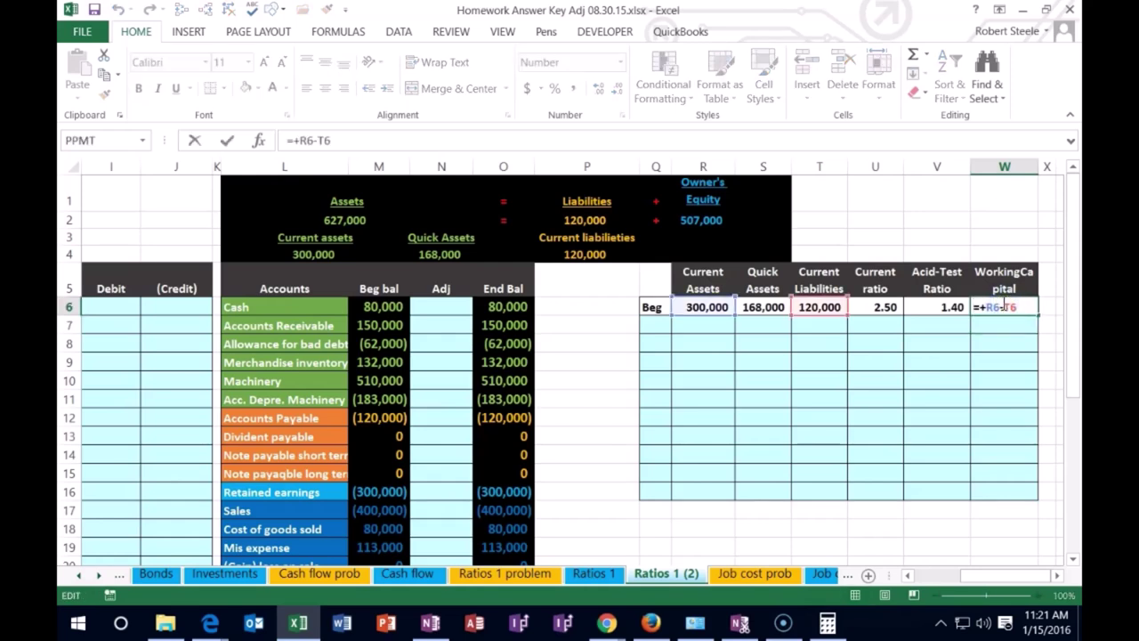
key("Escape")
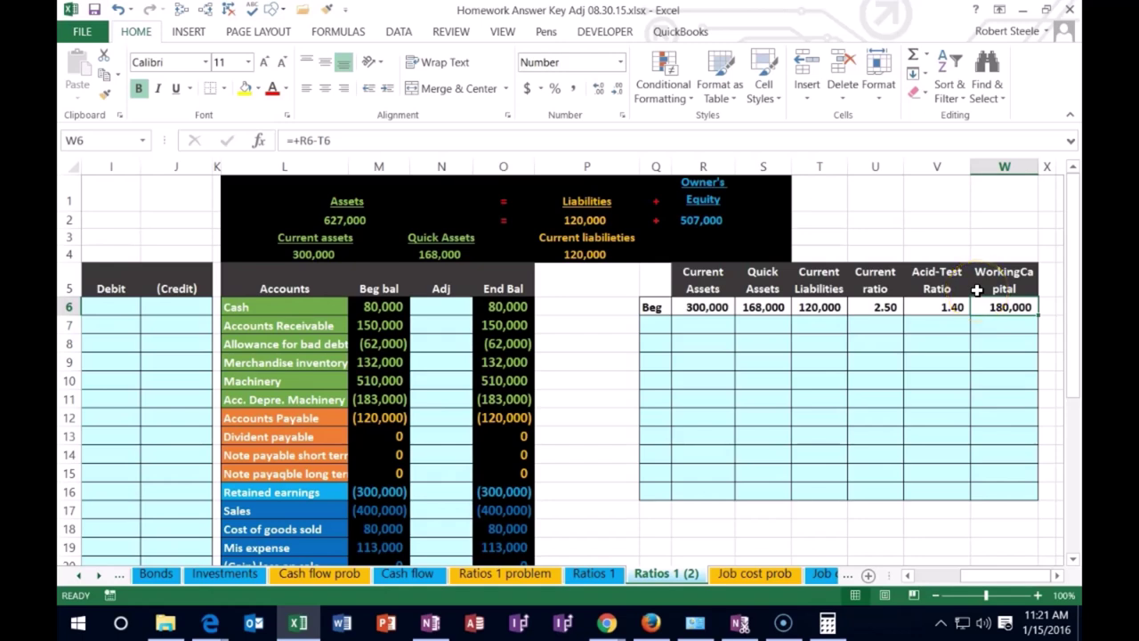
Examine the Beg row formulas for Working Capital, Acid-Test Ratio and Current ratio in W6, V6 and U6
left_click(983, 308)
left_click(941, 319)
left_click(890, 312)
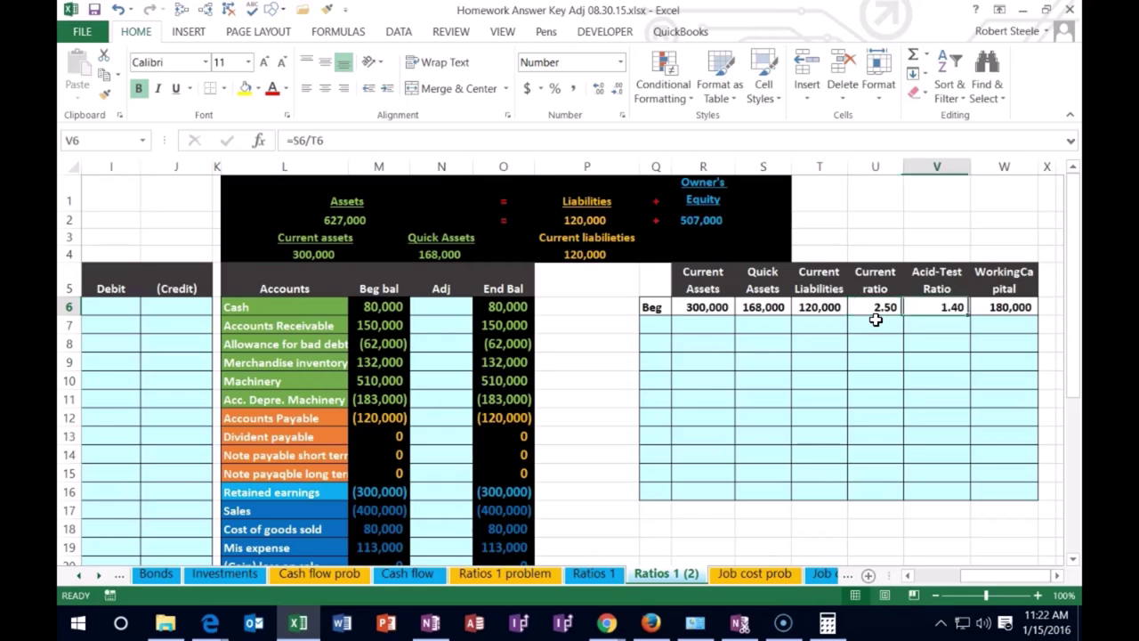
key("Right")
key("Right")
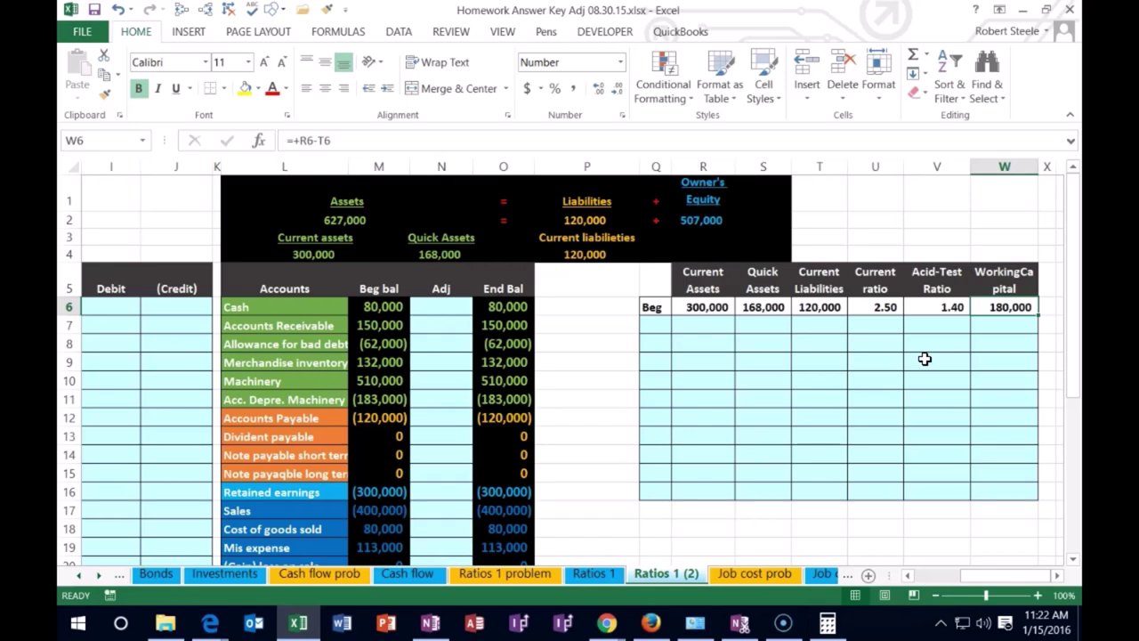
Hide columns G to K so the trial balance sits directly beside the first journal entry table
key("Down")
key("Left")
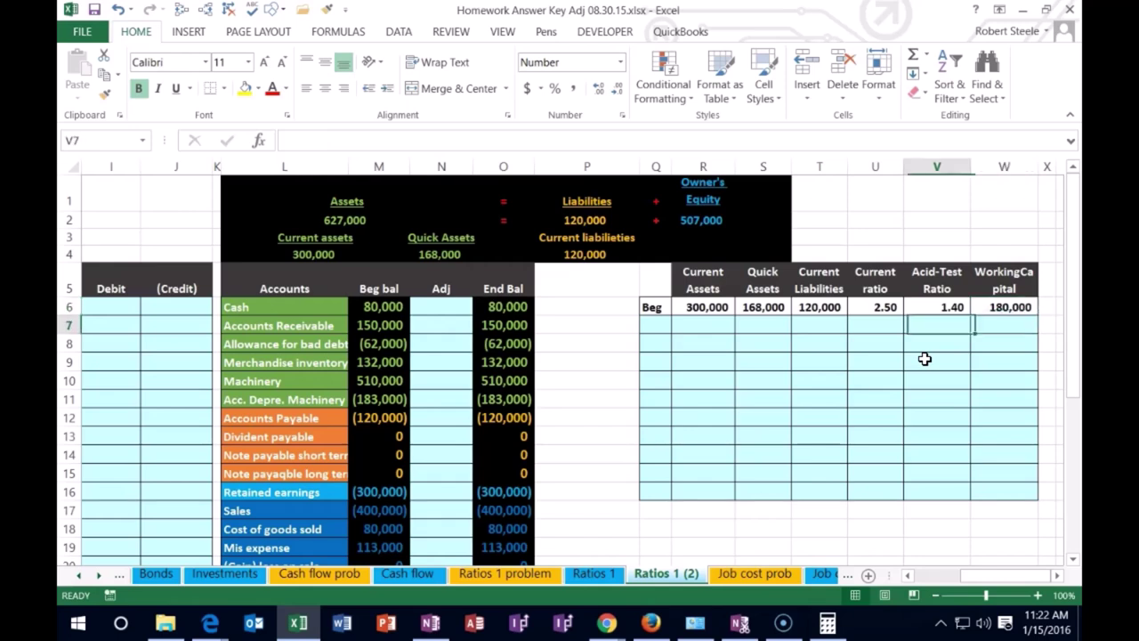
key("Left")
key("Left")
key("Left")
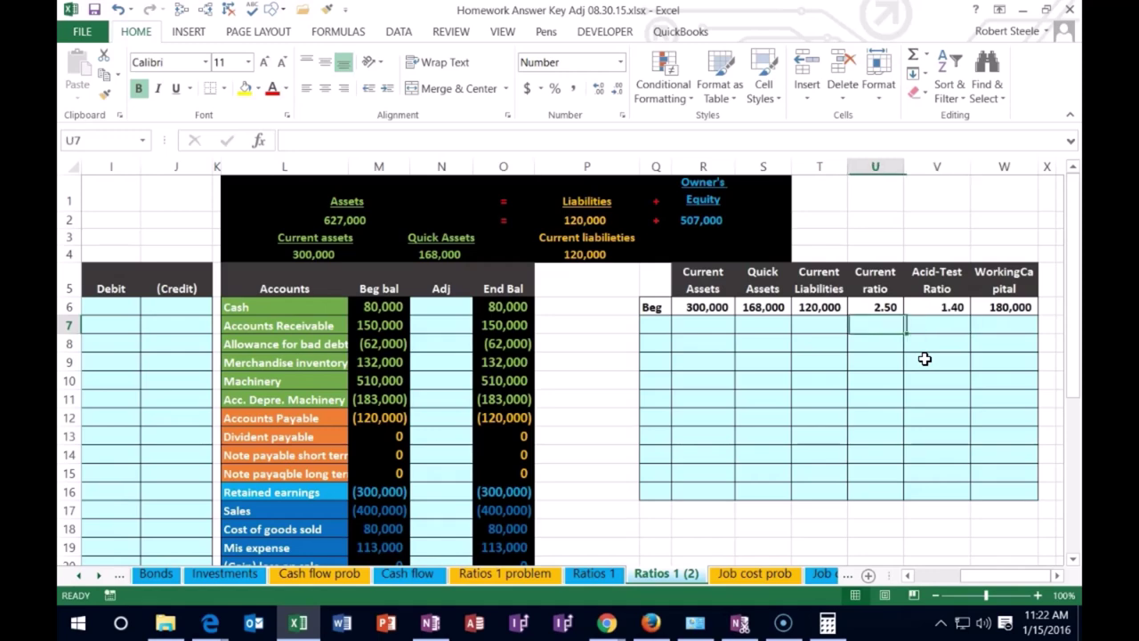
key("Left")
key("Left")
key("Left")
key("Left")
key("Left")
key("Left")
key("Left")
key("Left")
key("Left")
key("Left")
key("Left")
key("Left")
key("Left")
key("Left")
key("Left")
key("Left")
key("Left")
key("Left")
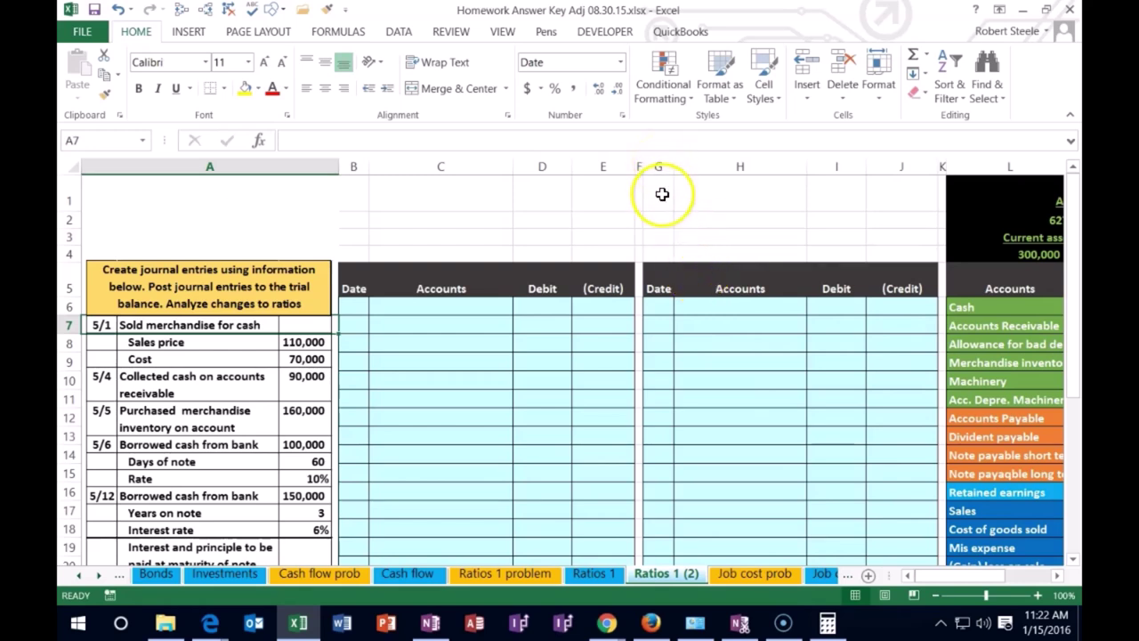
left_click_drag(661, 166, 942, 163)
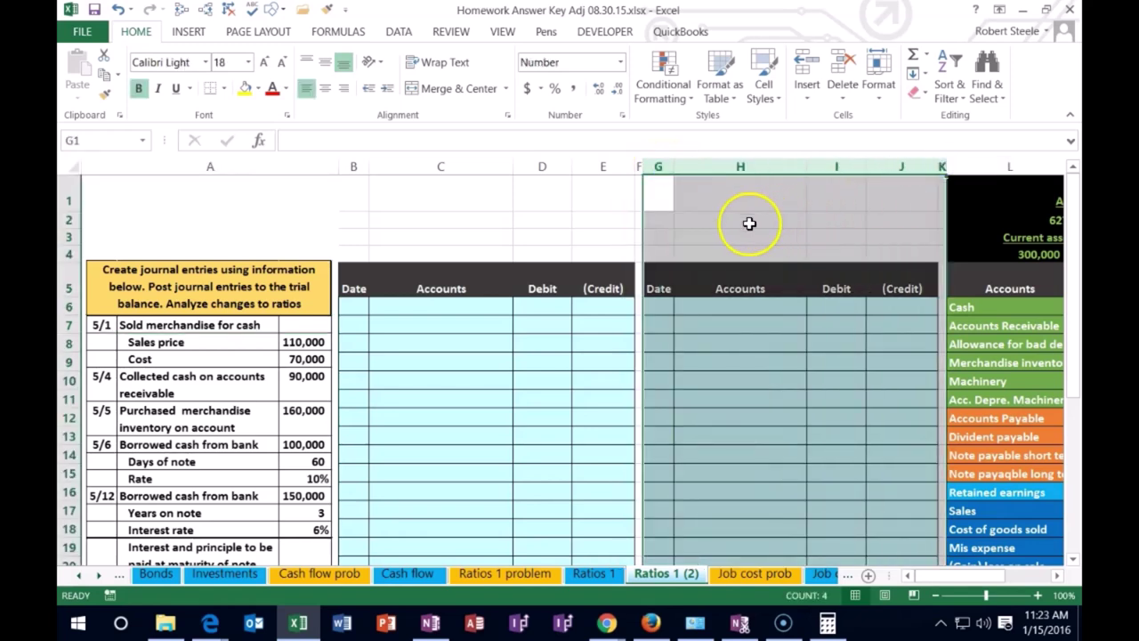
right_click(751, 224)
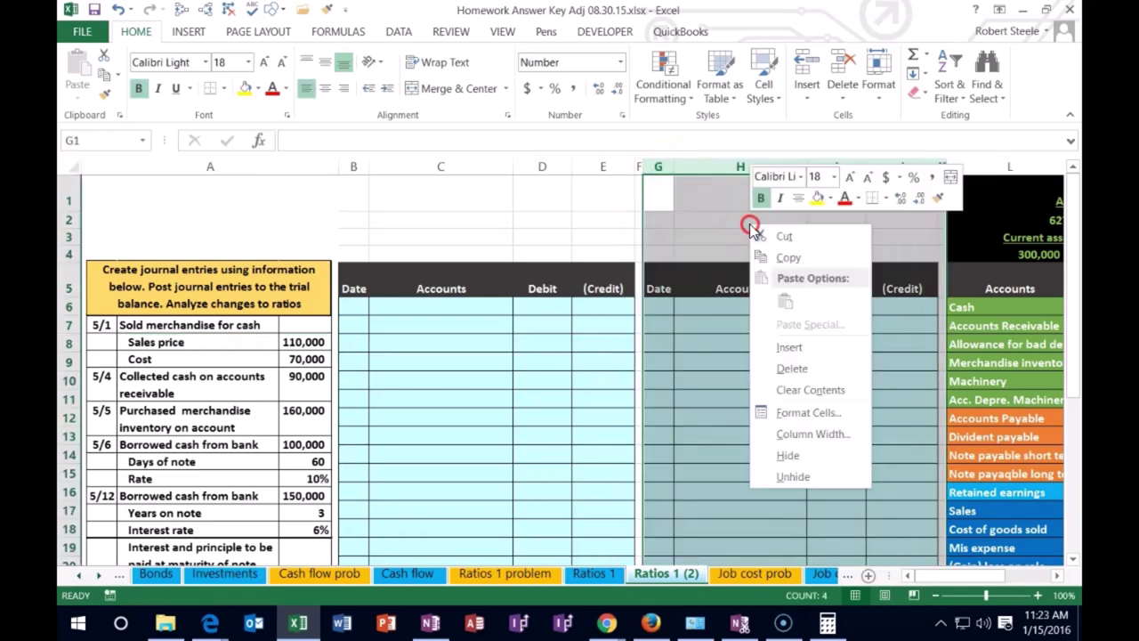
left_click(787, 457)
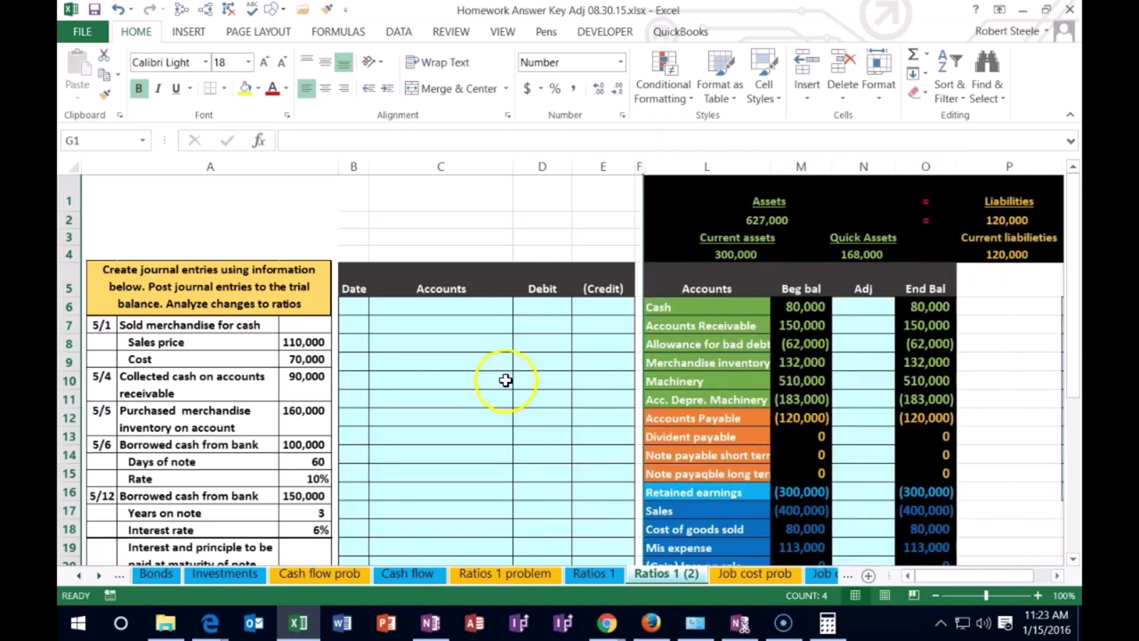
left_click(504, 381)
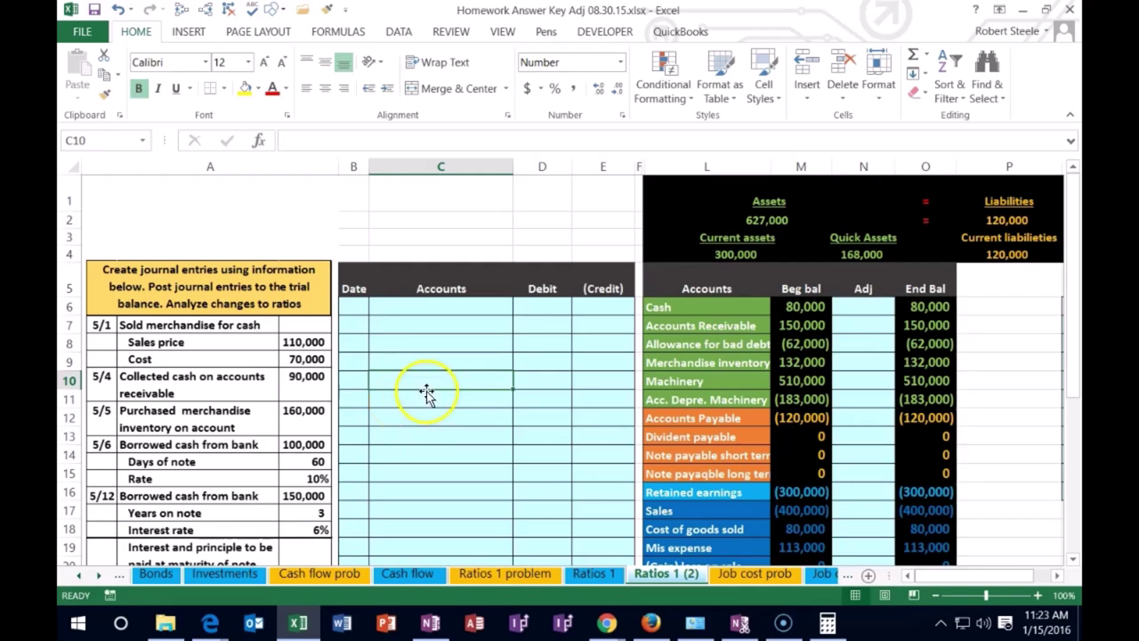
Copy the Cash account name from the trial balance into C6 as the first journal entry's debit account
left_click_drag(678, 304, 776, 306)
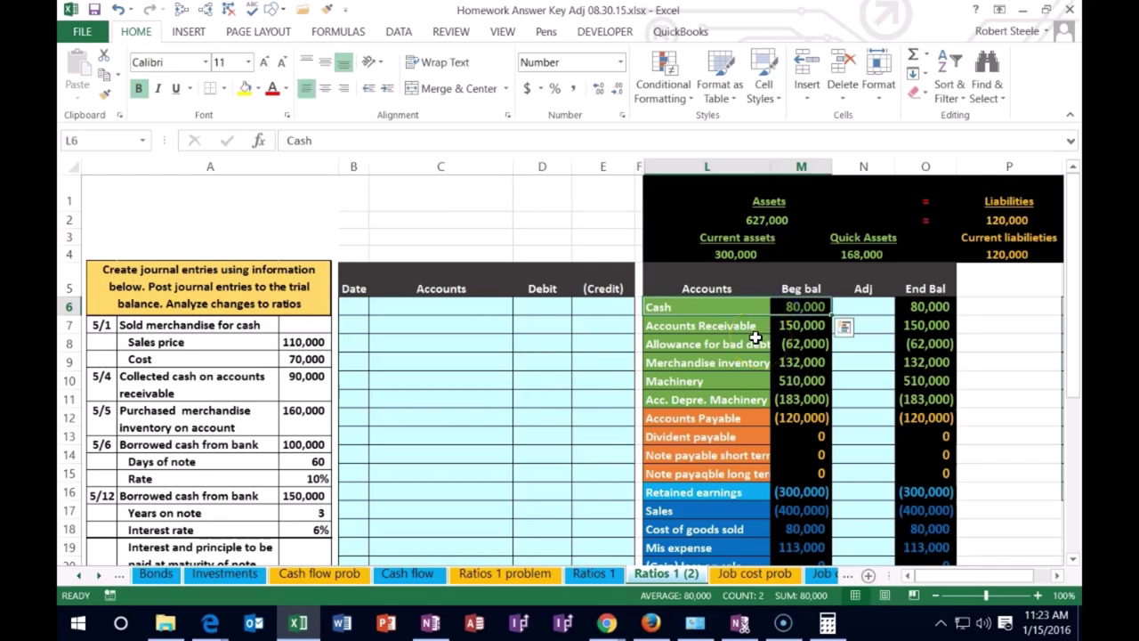
left_click(756, 325)
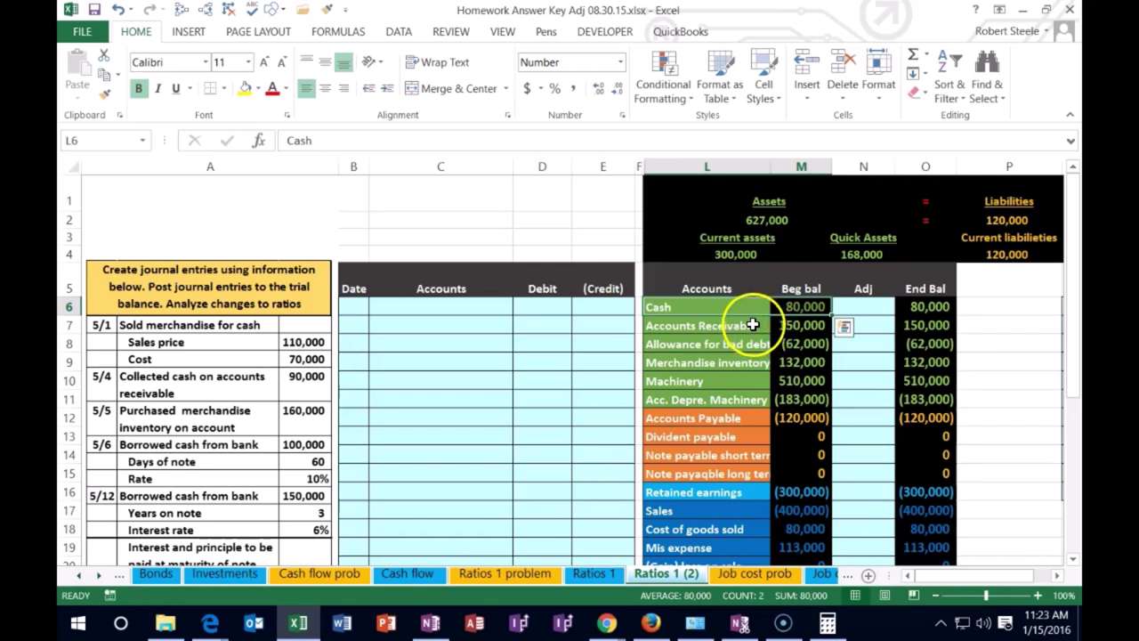
left_click(709, 304)
right_click(710, 305)
left_click(735, 281)
left_click(434, 305)
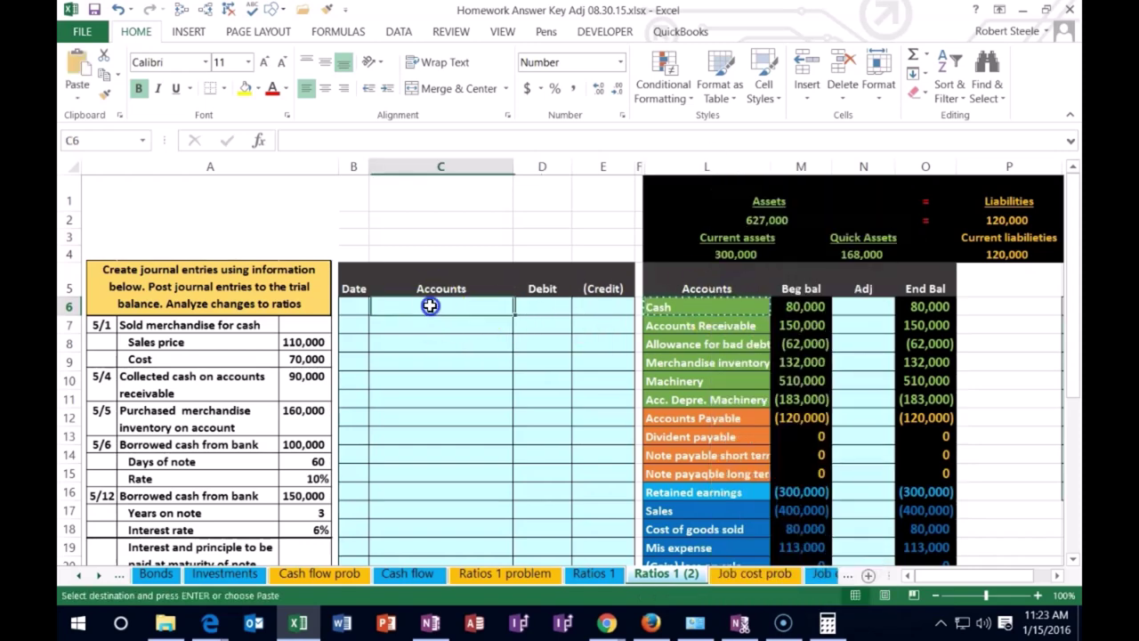
right_click(429, 304)
left_click(489, 330)
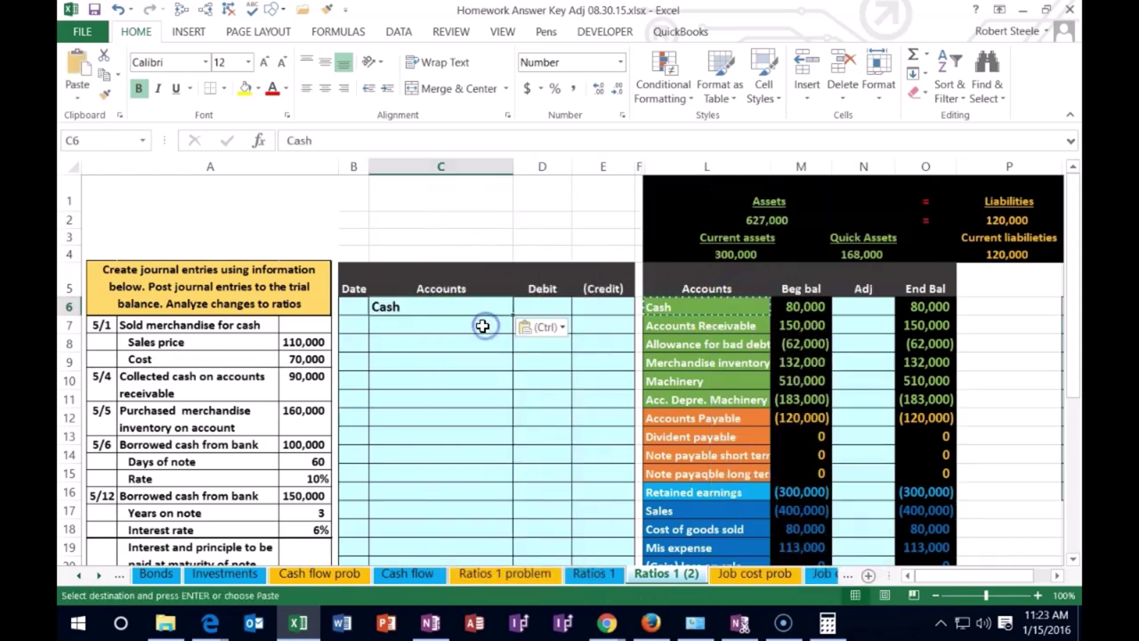
Date the journal entry 5/1 in B6 and enter a Cash debit of 110,000 in D6
left_click(355, 306)
type("5/1")
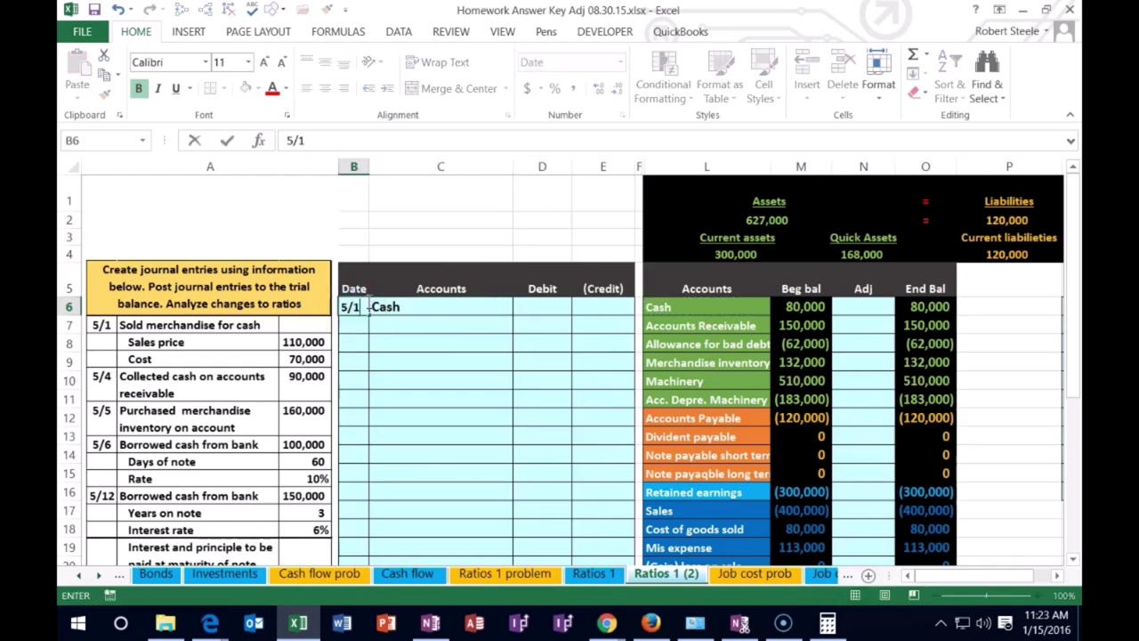
key("Return")
key("Right")
key("Right")
key("Up")
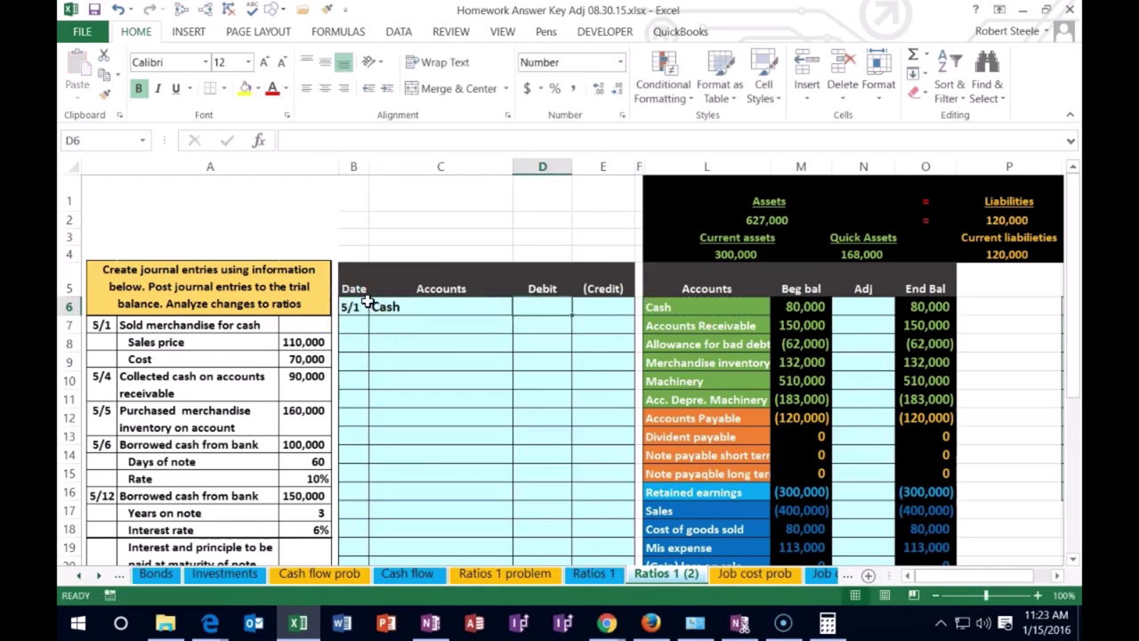
type("110,")
type("000")
key("Return")
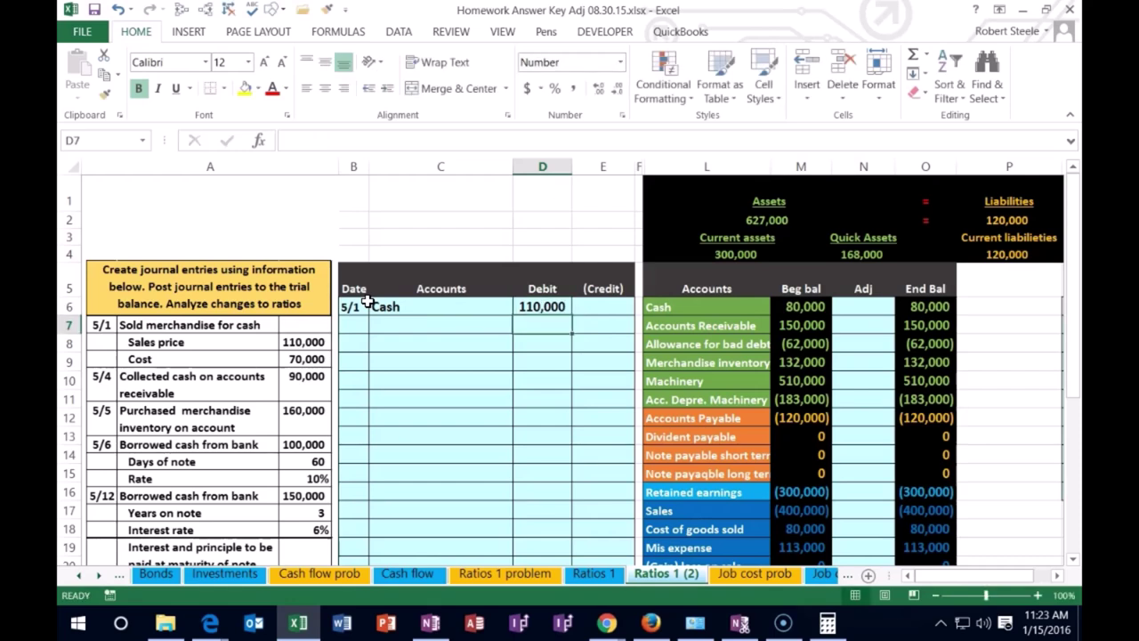
Enter the 5/1 sale's credit of -110000 in E7
key("Right")
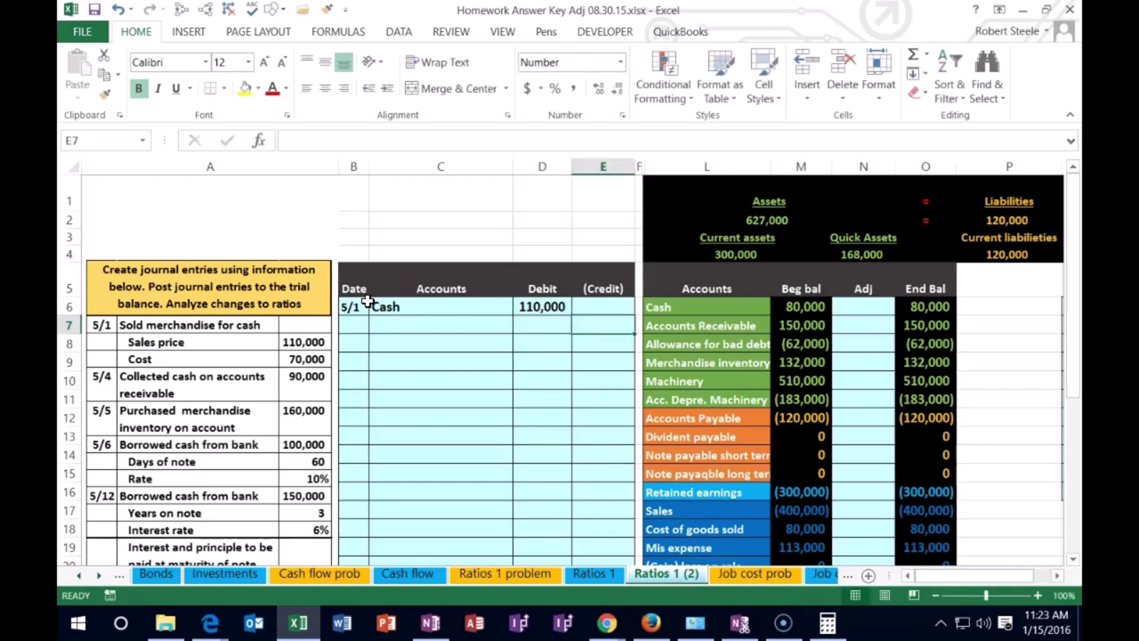
type("-110000")
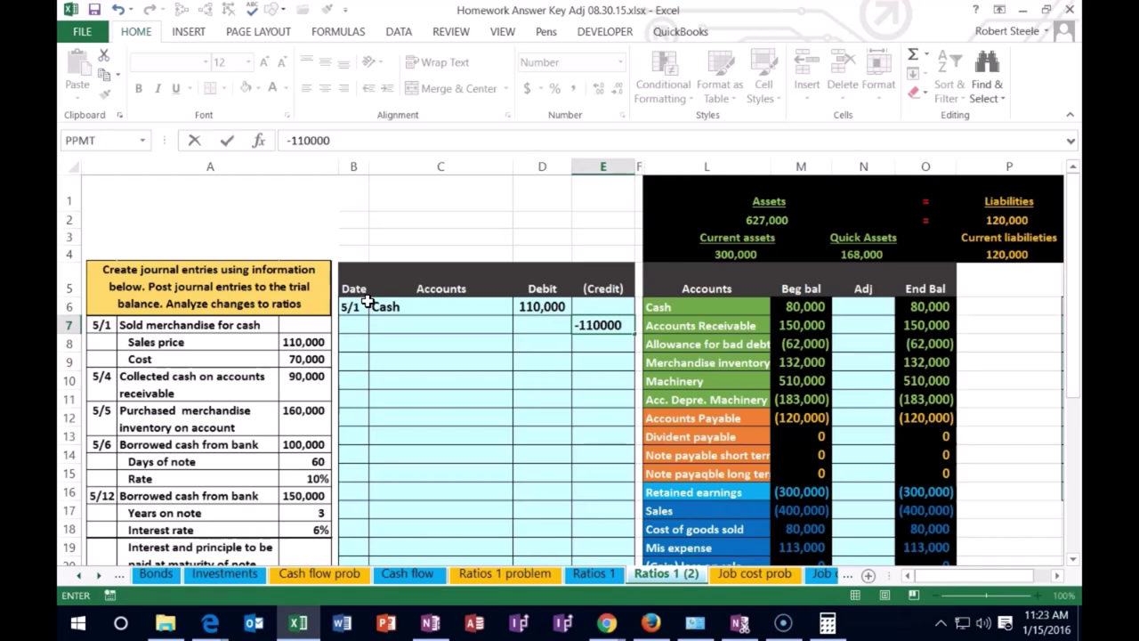
key("Return")
key("Left")
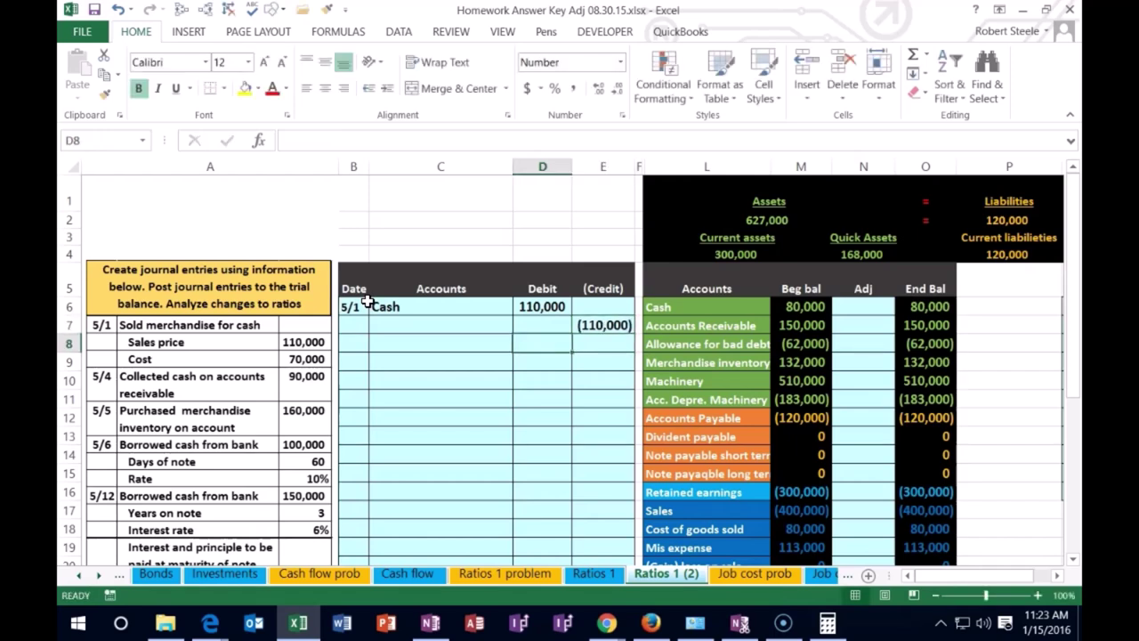
key("Left")
key("Up")
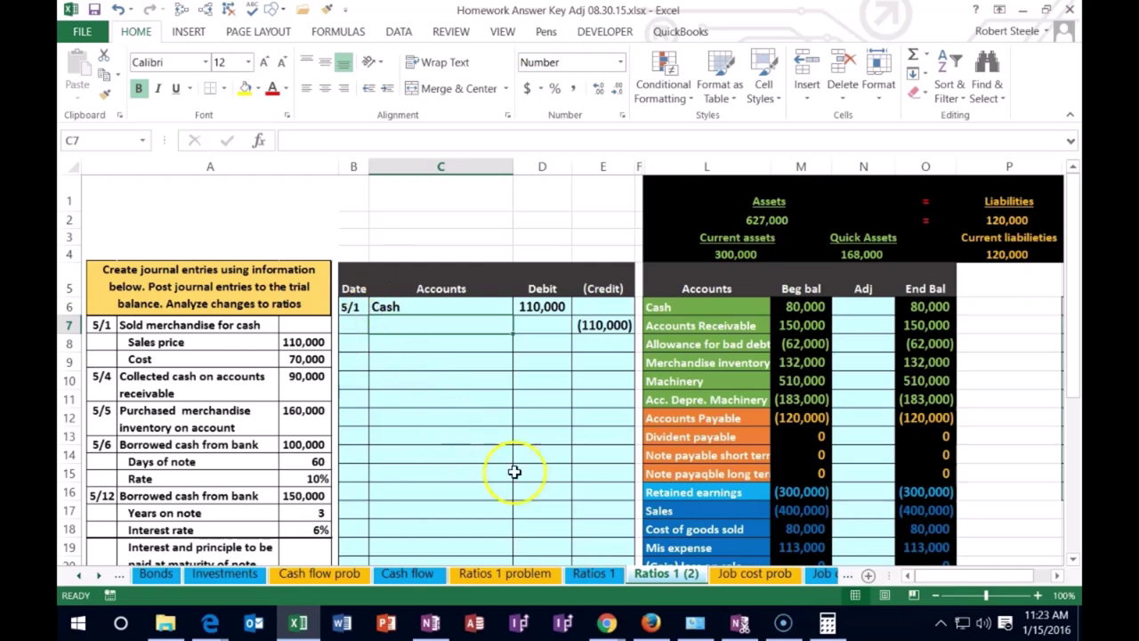
Copy the Sales account name from the trial balance into C7 and check that the 5/1 entry balances
left_click(667, 509)
left_click_drag(666, 509, 897, 507)
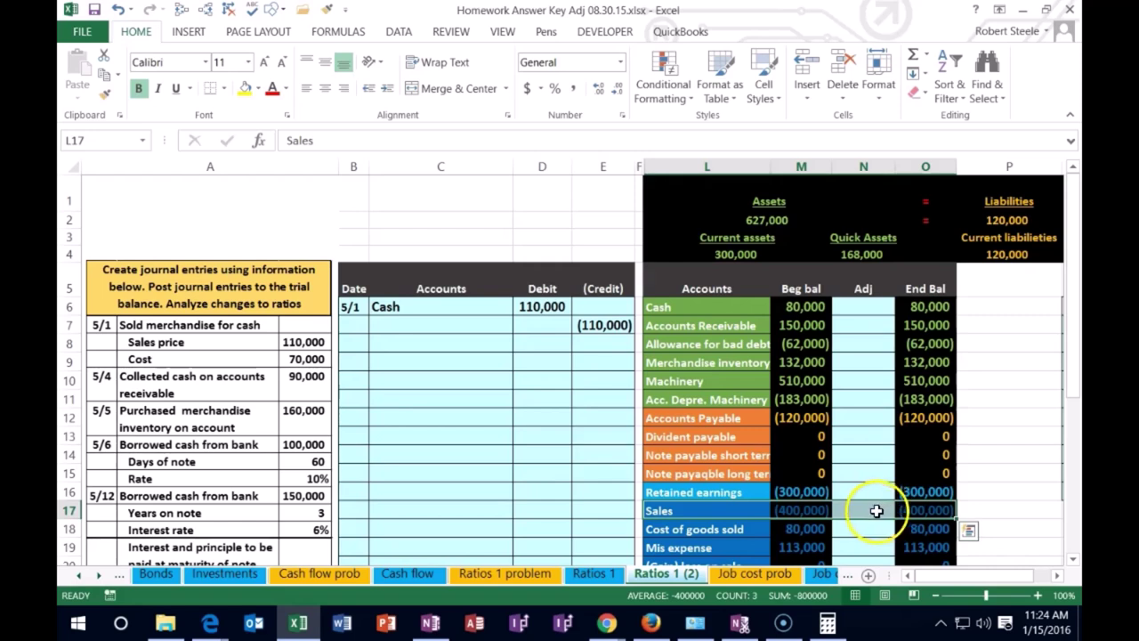
right_click(721, 513)
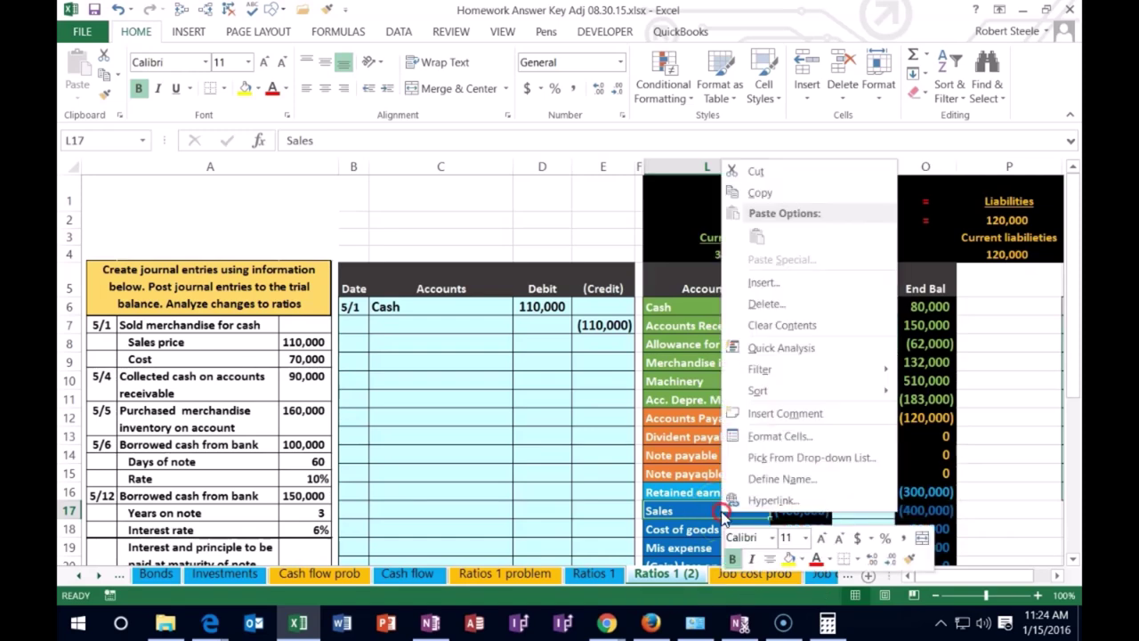
left_click(757, 193)
left_click(422, 326)
right_click(422, 325)
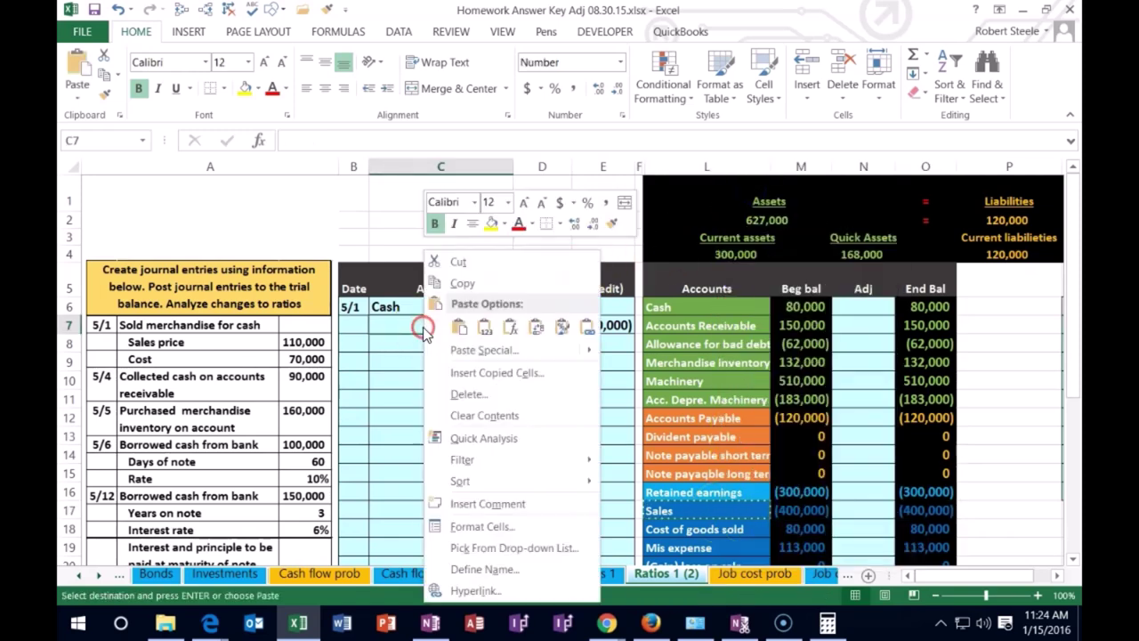
left_click(459, 328)
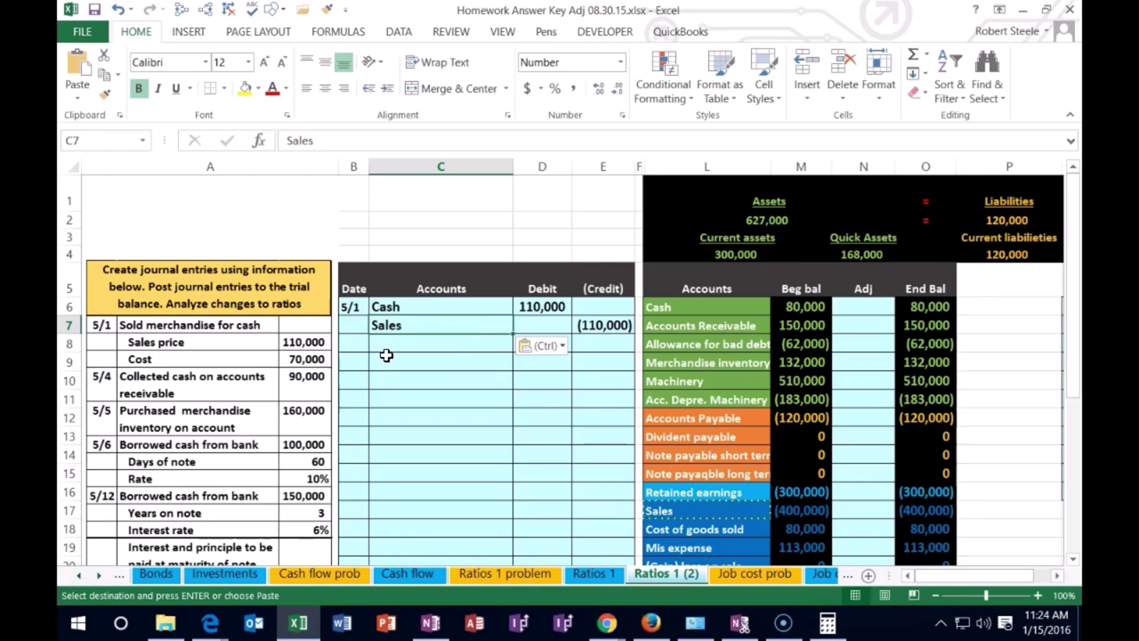
left_click_drag(412, 307, 600, 331)
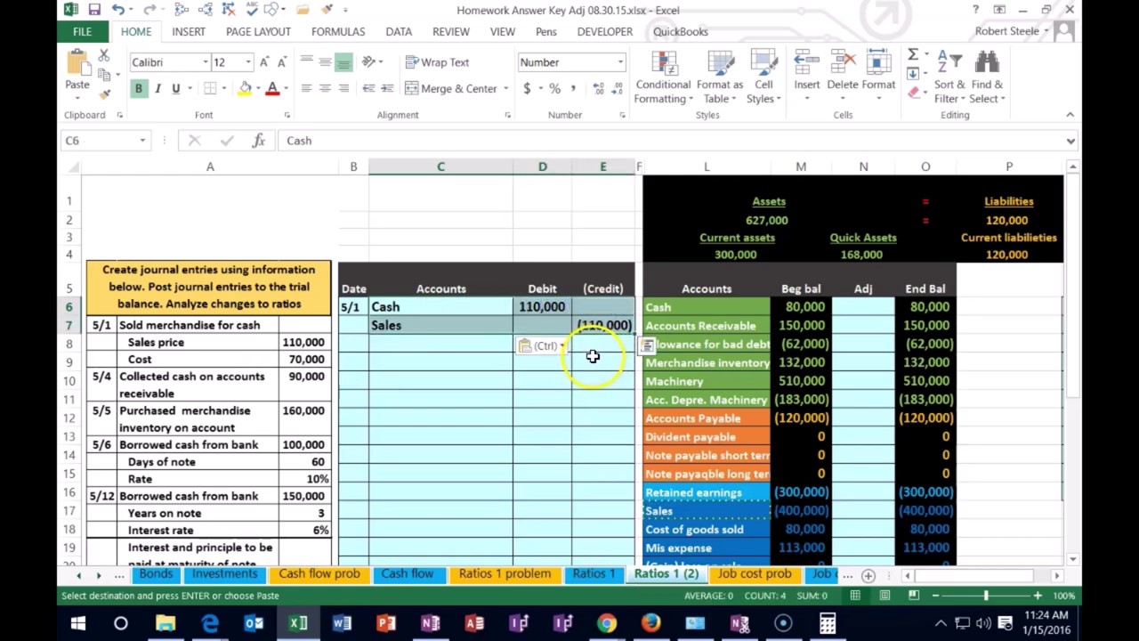
left_click(595, 355)
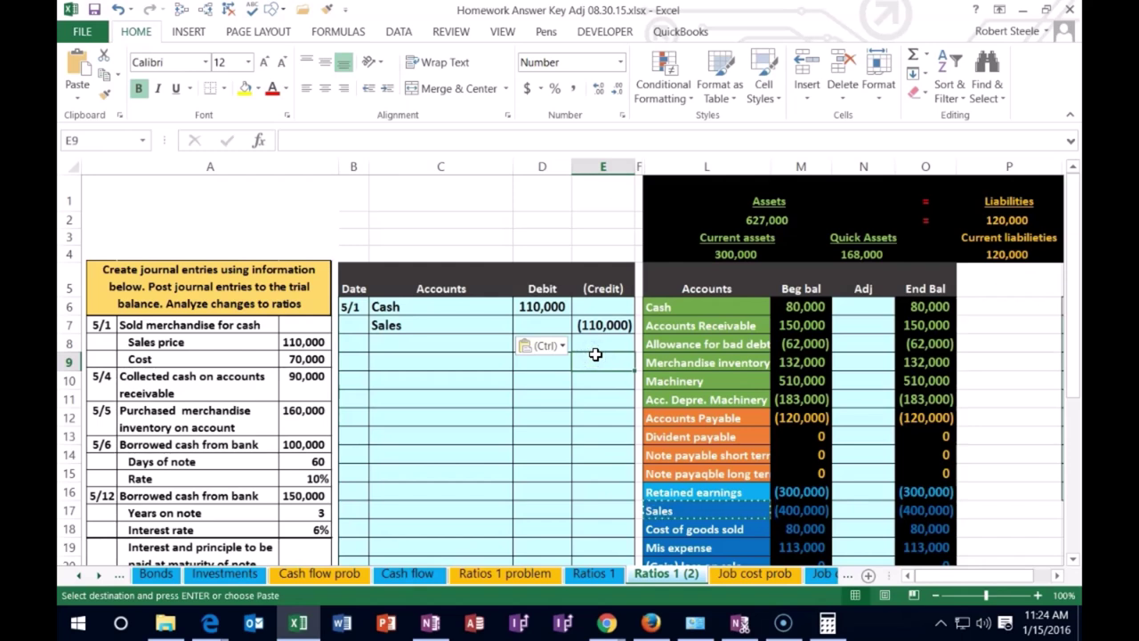
Post the Cash debit to the trial balance by linking the Cash adjustment in N6 to D6
left_click(865, 308)
left_click(864, 324)
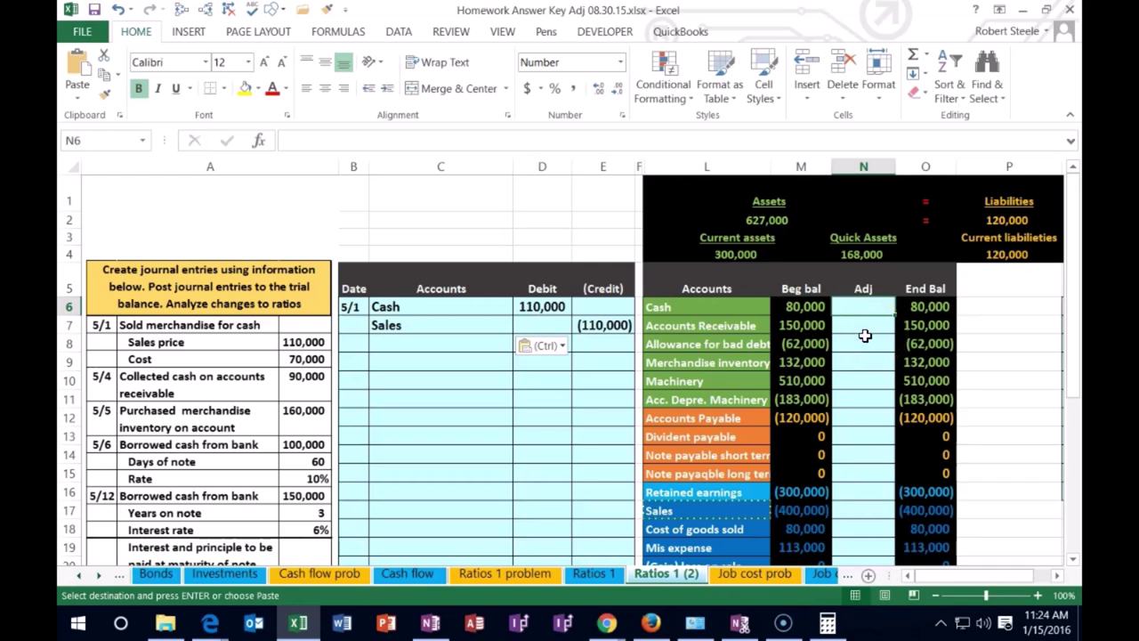
type("=")
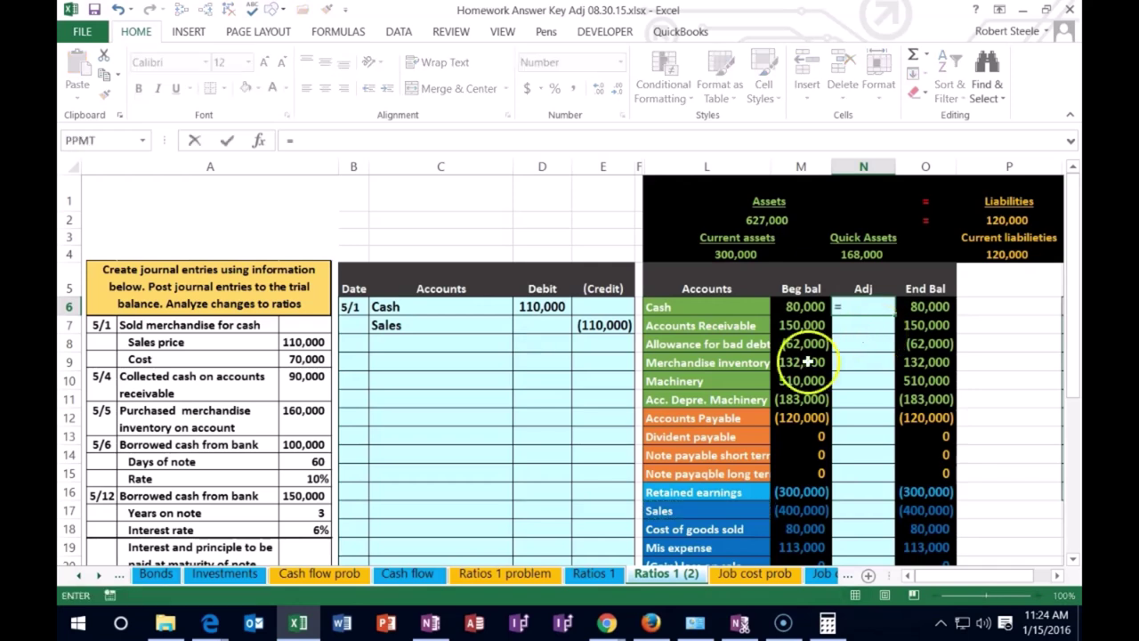
left_click(547, 306)
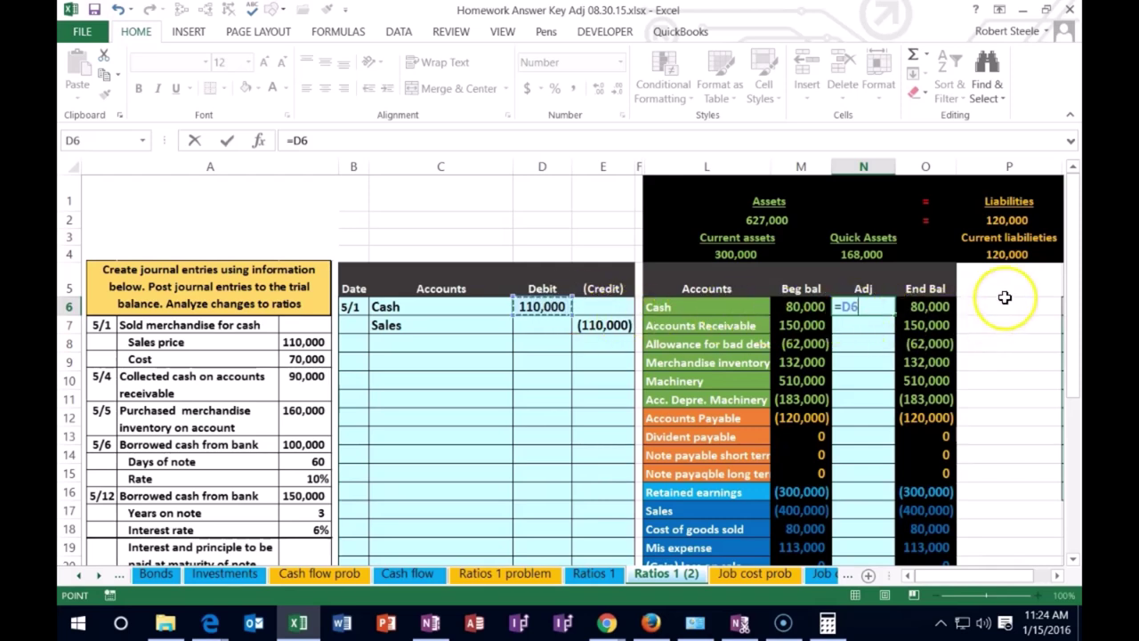
key("Return")
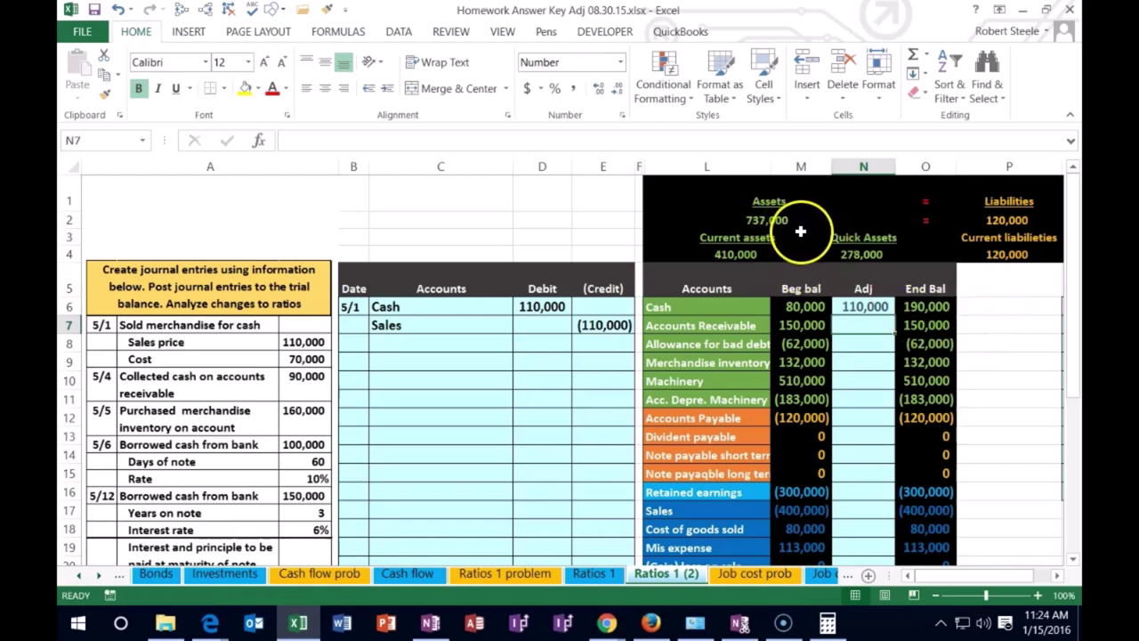
Examine the formula behind the Assets total above the trial balance, leaving it as it is
left_click(776, 220)
type("=")
key("Escape")
double_click(757, 219)
key("Escape")
left_click(779, 229)
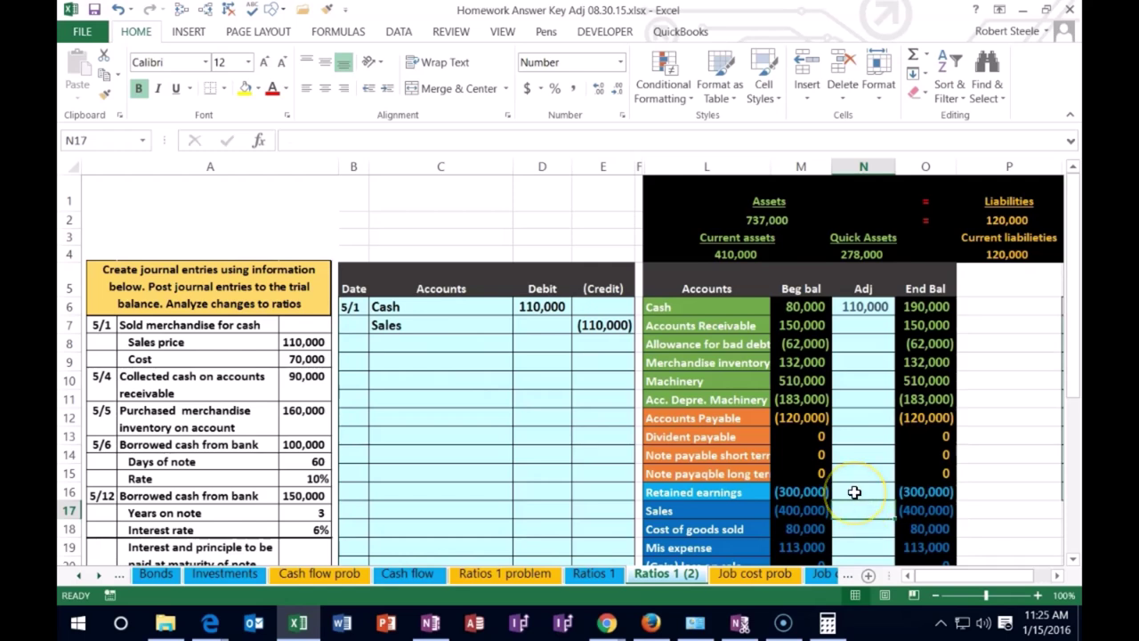
Post the sales credit to the trial balance by linking the Sales adjustment in N17 to E7
type("=")
left_click(603, 324)
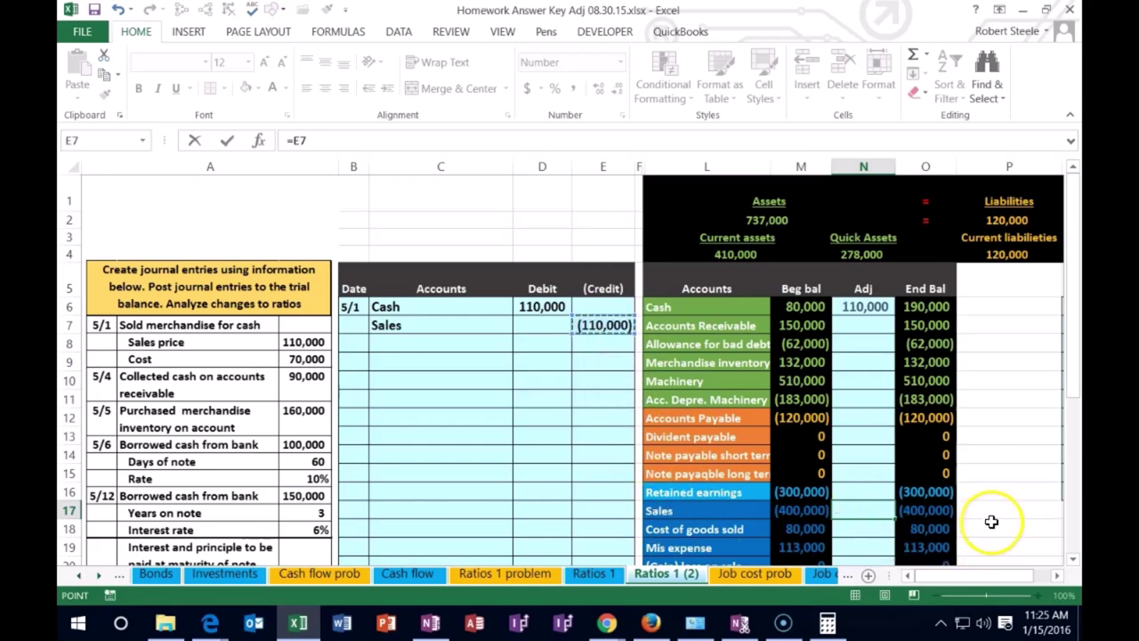
scroll(991, 520, "down", 2)
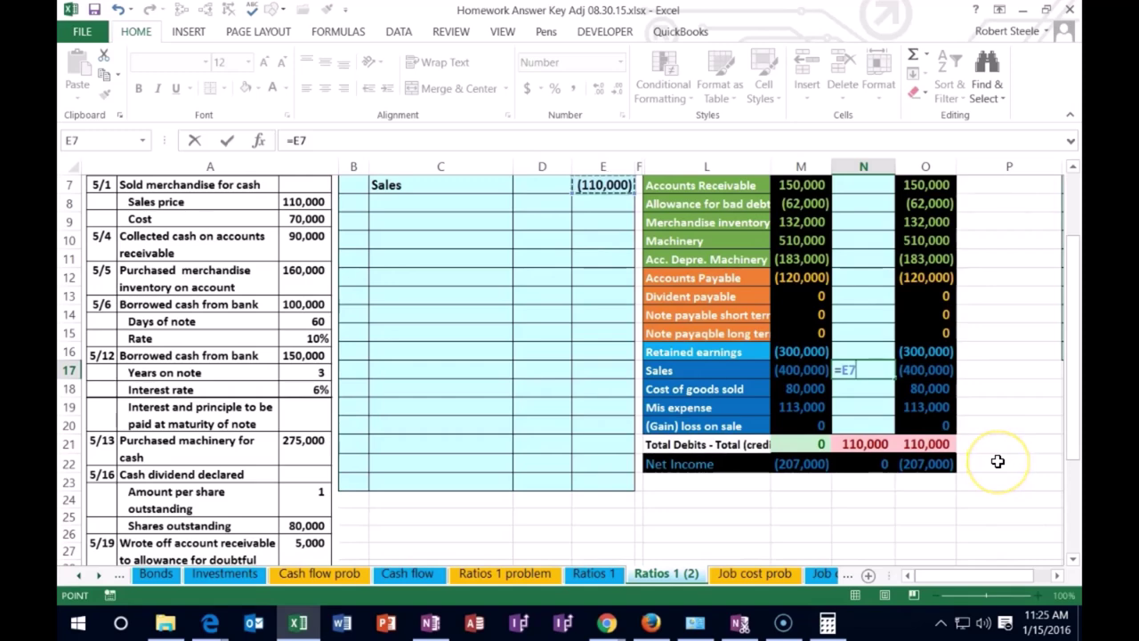
key("Return")
scroll(997, 461, "up", 2)
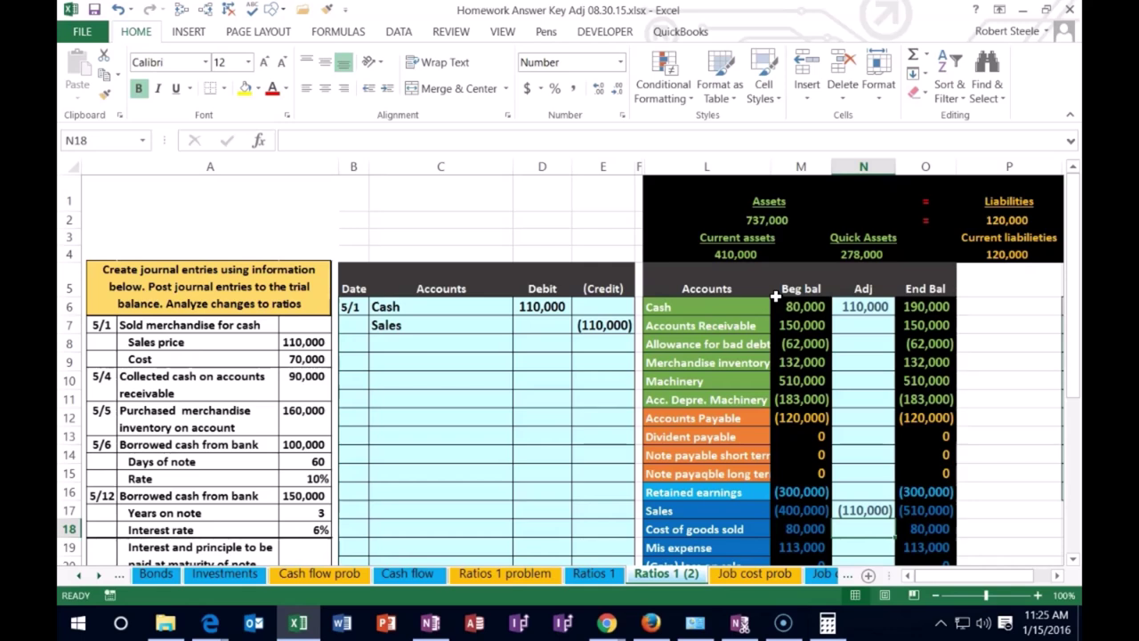
left_click(412, 357)
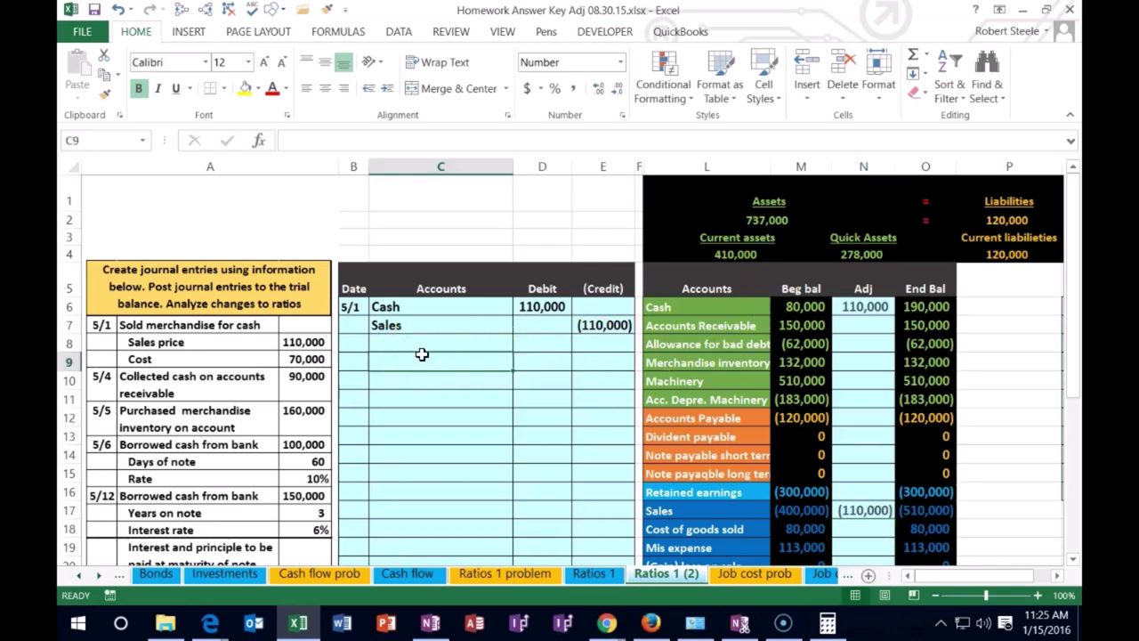
Copy the Merchandise inventory account name from the trial balance into C10 as values only
left_click(664, 363)
left_click_drag(664, 362, 906, 372)
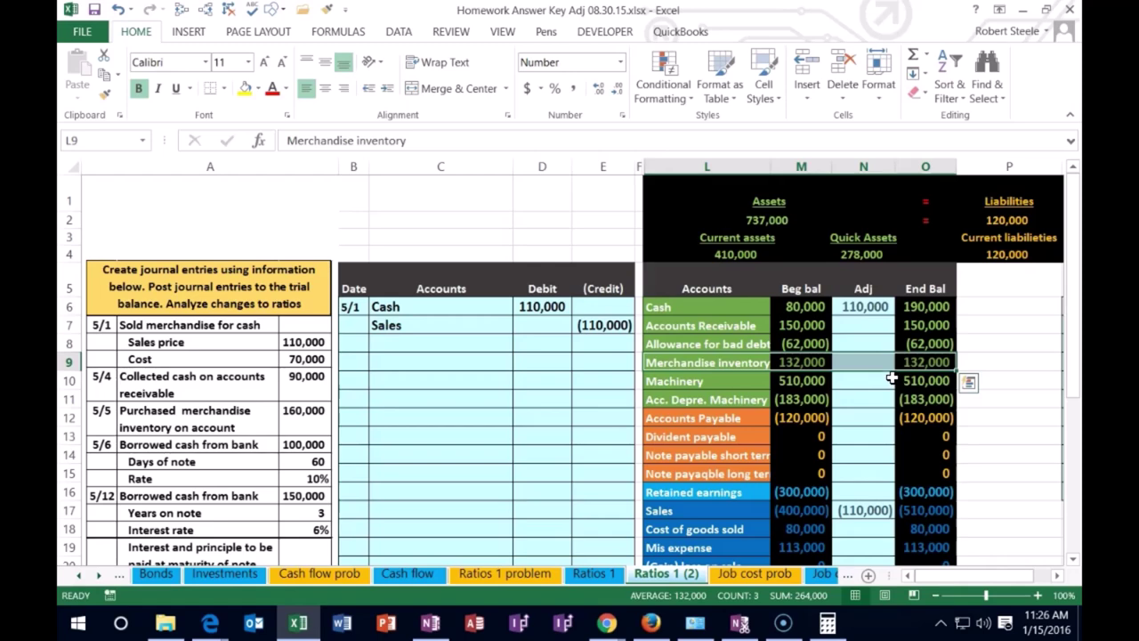
left_click(712, 361)
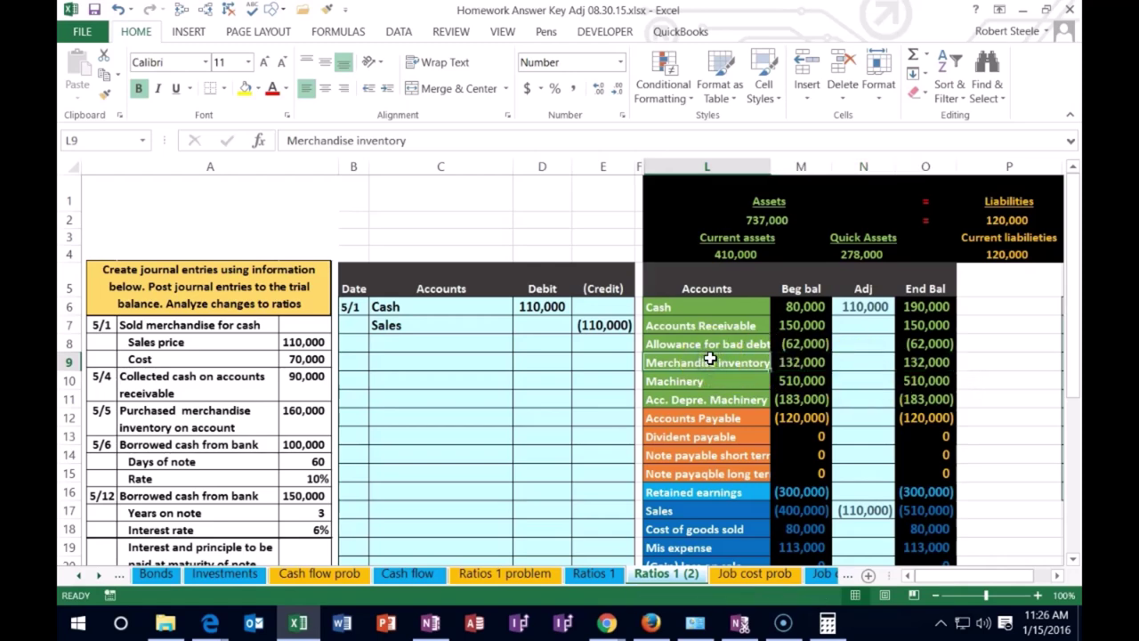
right_click(710, 360)
left_click(739, 39)
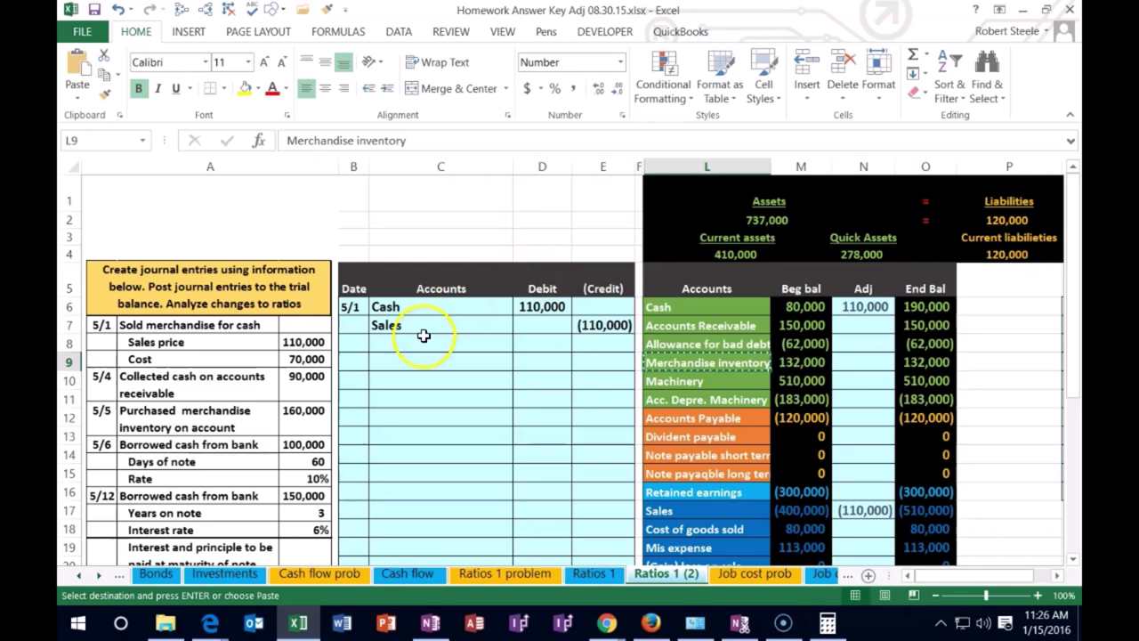
left_click(424, 335)
left_click(420, 358)
left_click(416, 375)
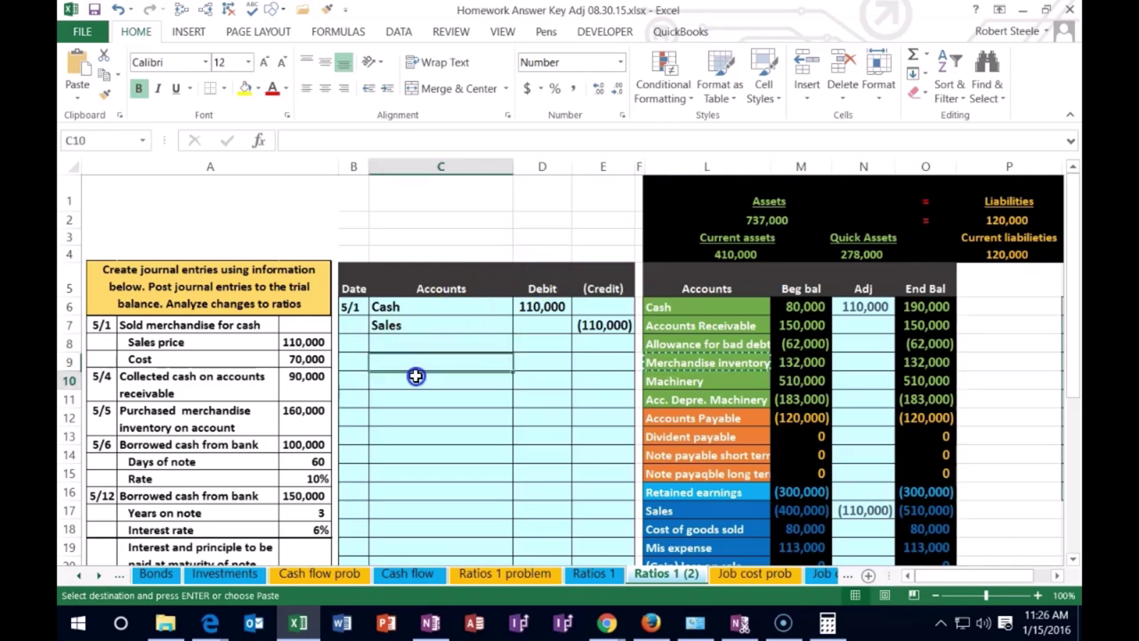
right_click(416, 376)
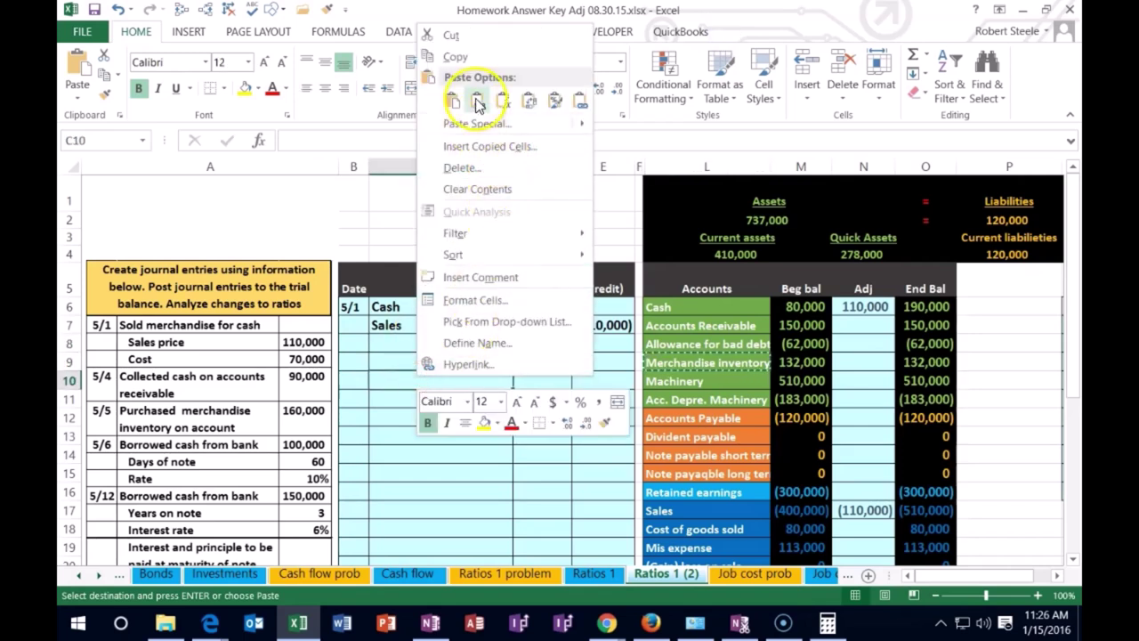
left_click(478, 102)
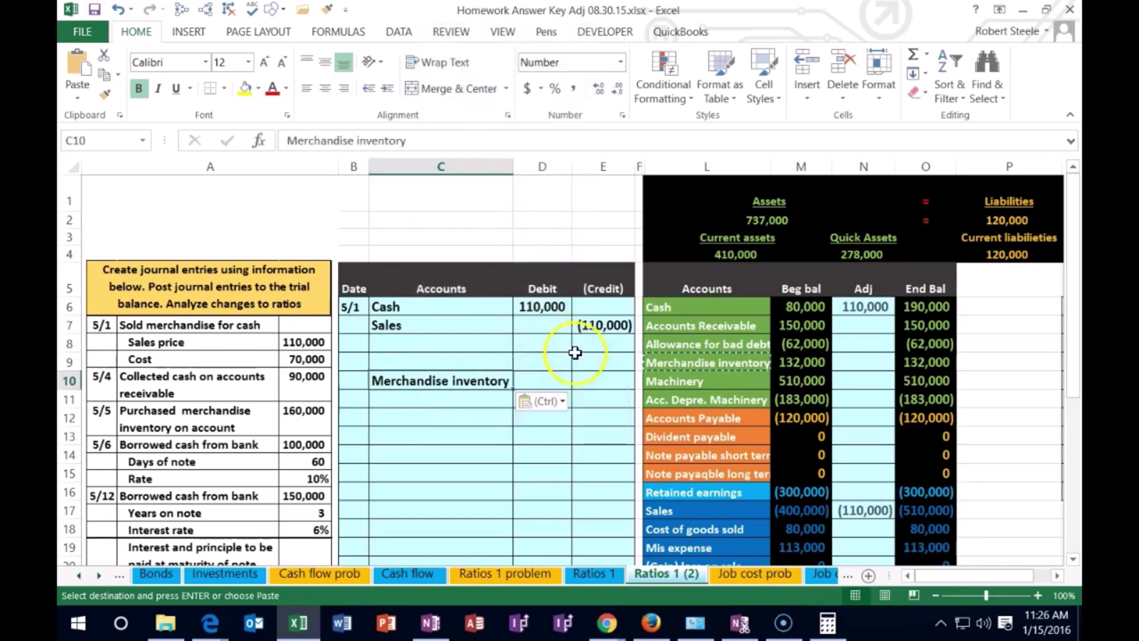
Enter the merchandise inventory credit of -70000 in E10
left_click(596, 384)
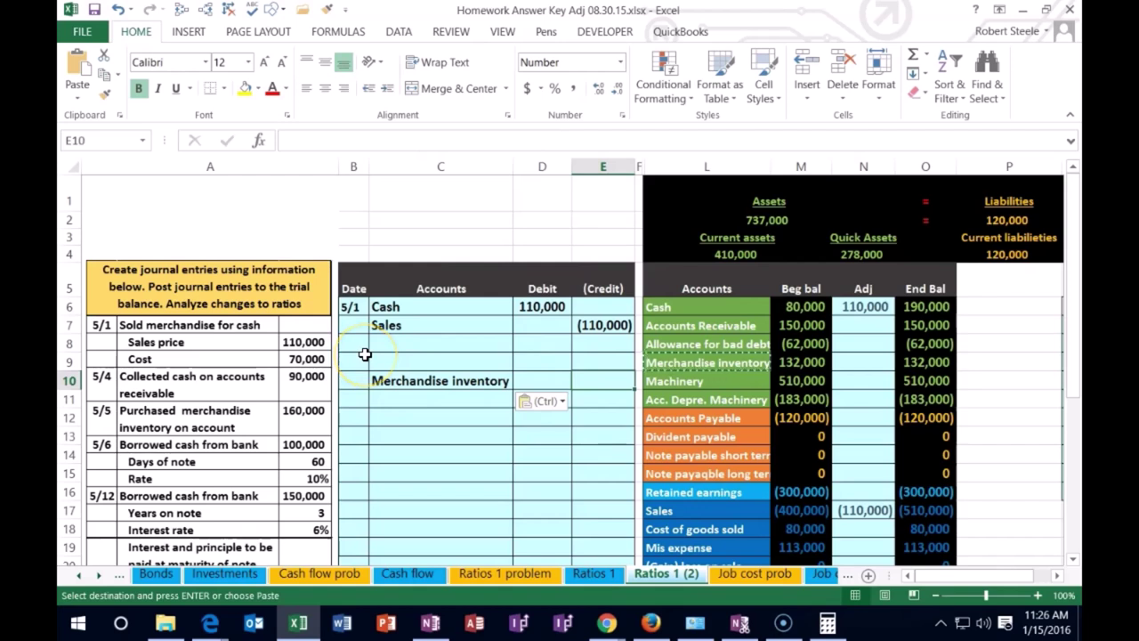
type("-70000")
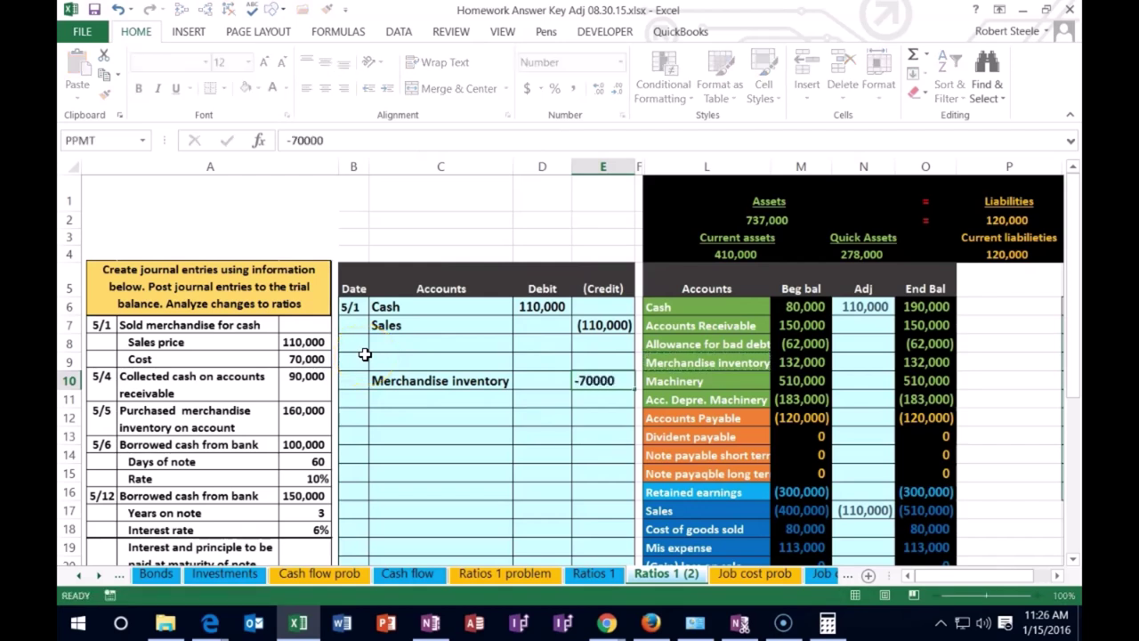
key("Return")
Enter the offsetting debit in D9 as the negative of E10
key("Left")
key("Up")
key("Up")
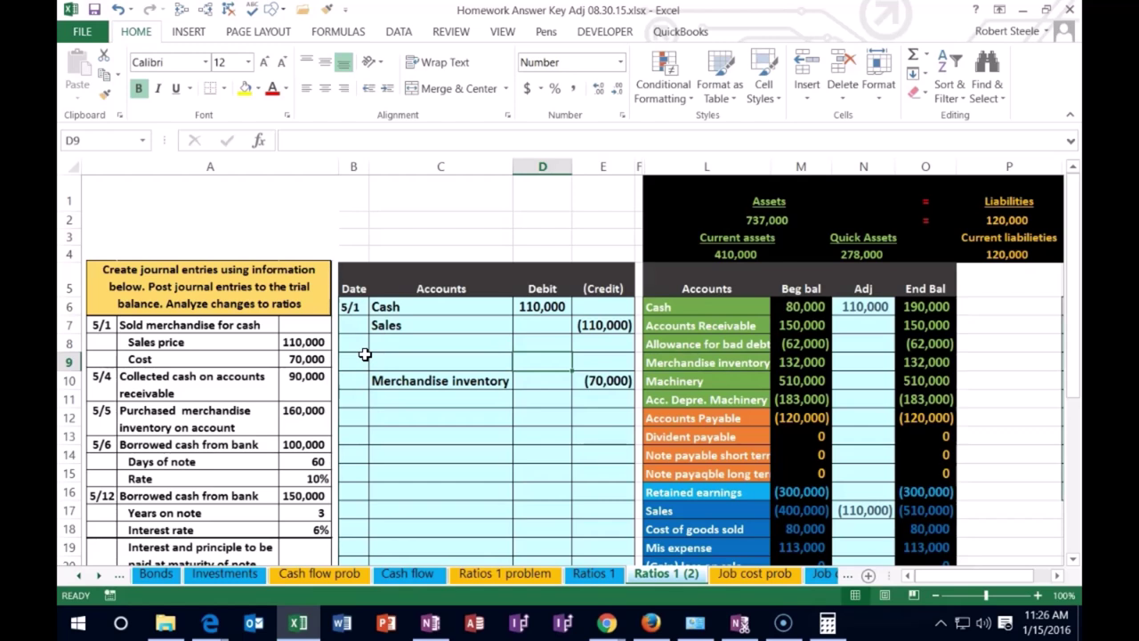
type("-")
key("Down")
key("Right")
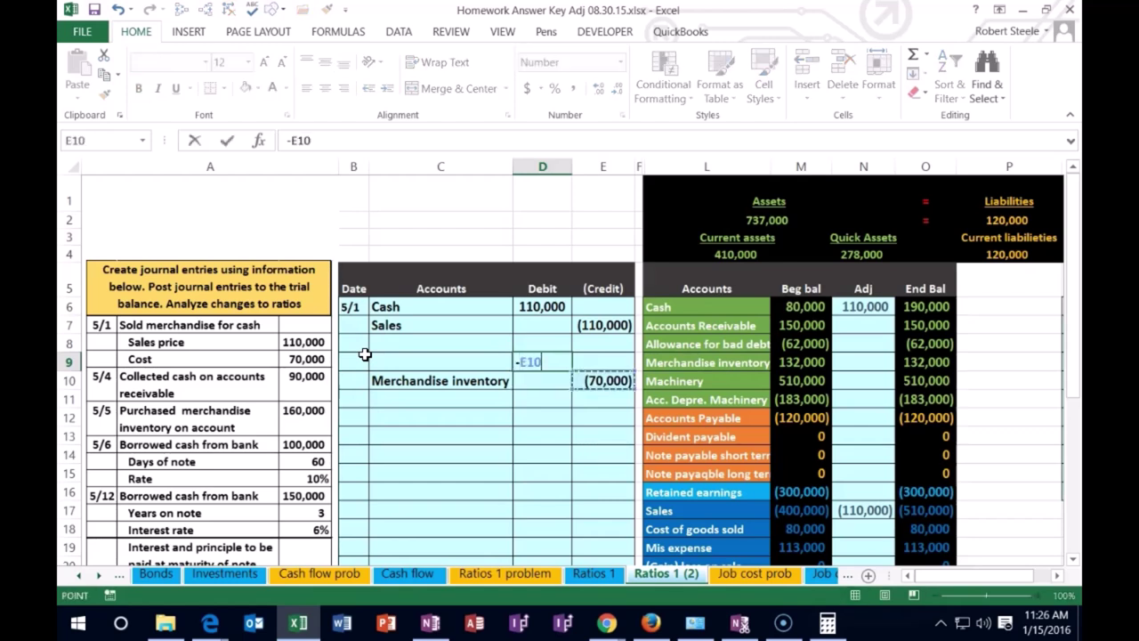
key("Return")
key("Up")
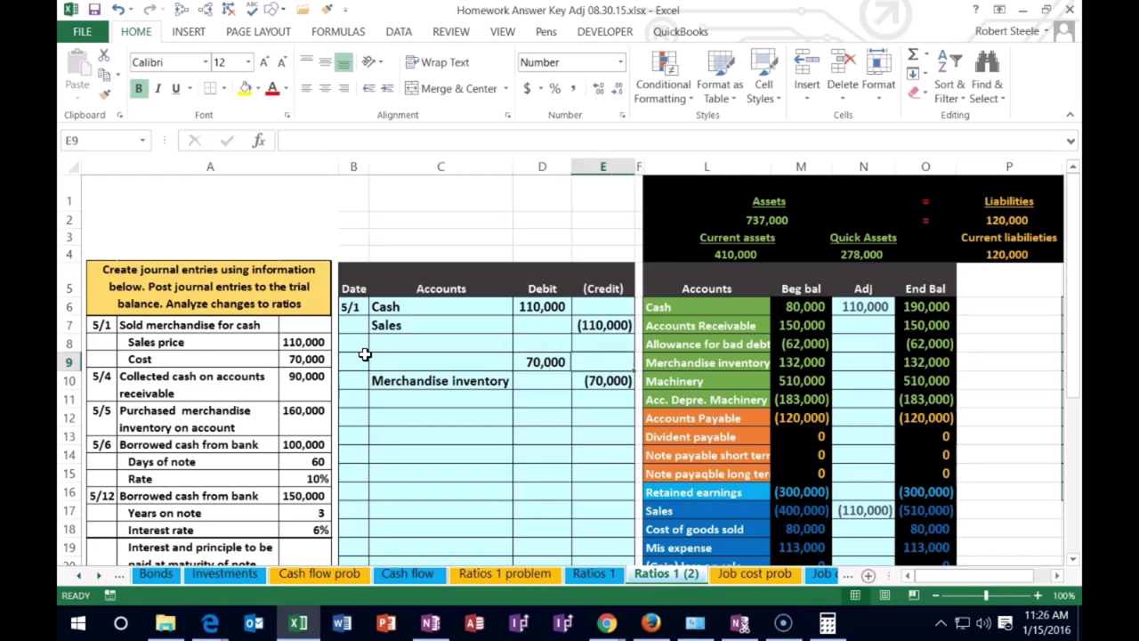
Copy the Cost of goods sold account name from the trial balance into C9 as the debit account
key("Left")
left_click(403, 355)
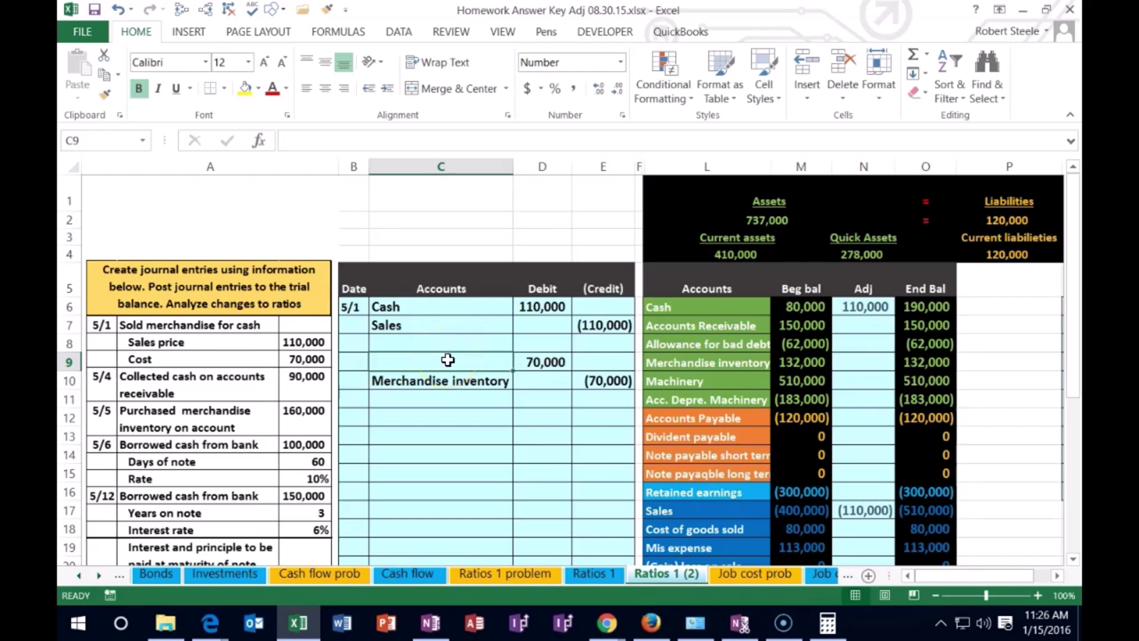
left_click(653, 528)
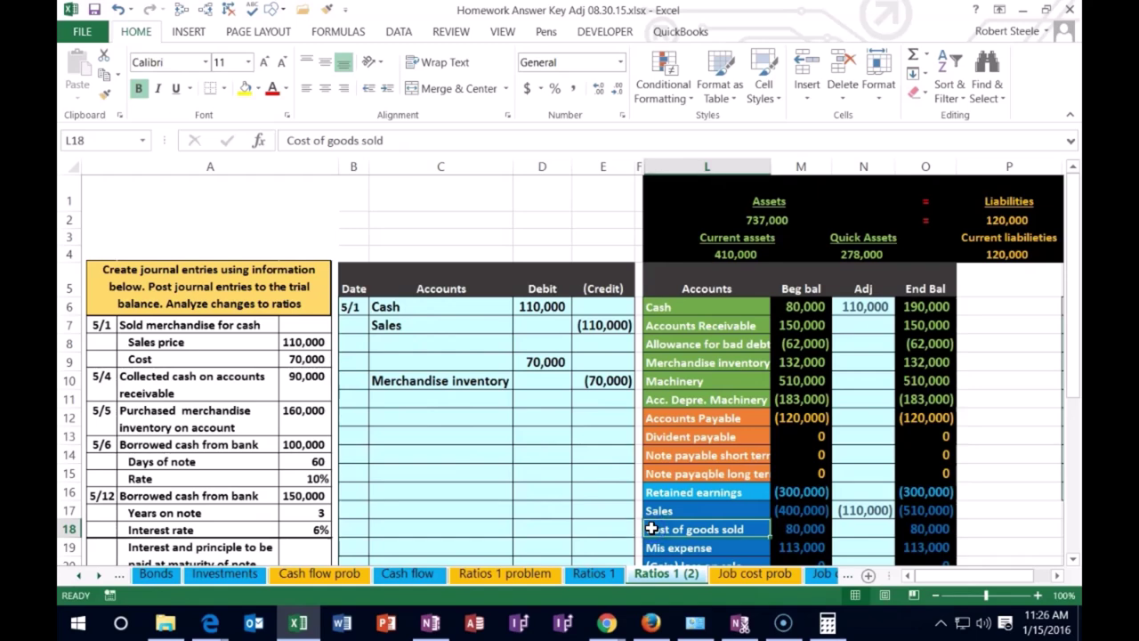
scroll(650, 529, "down", 1)
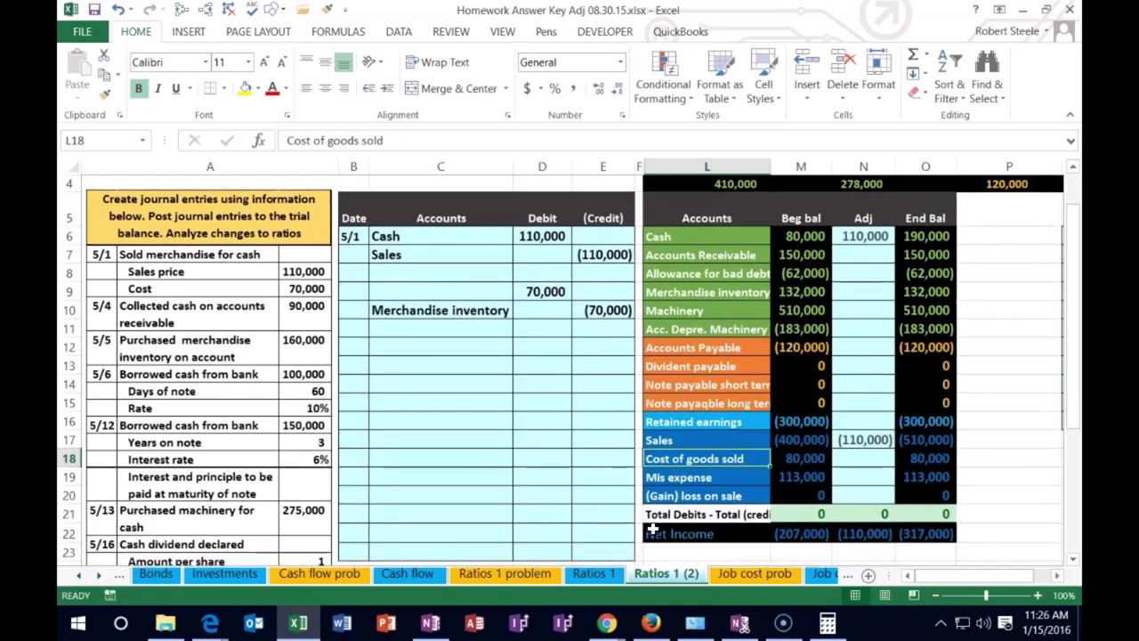
left_click_drag(725, 456, 904, 481)
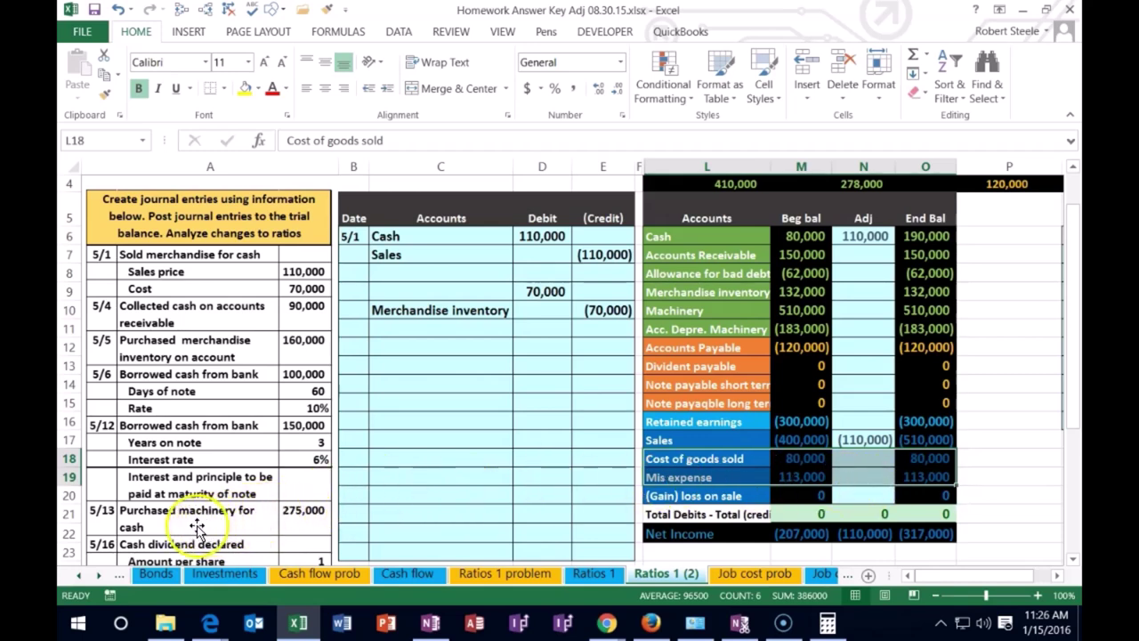
right_click(693, 458)
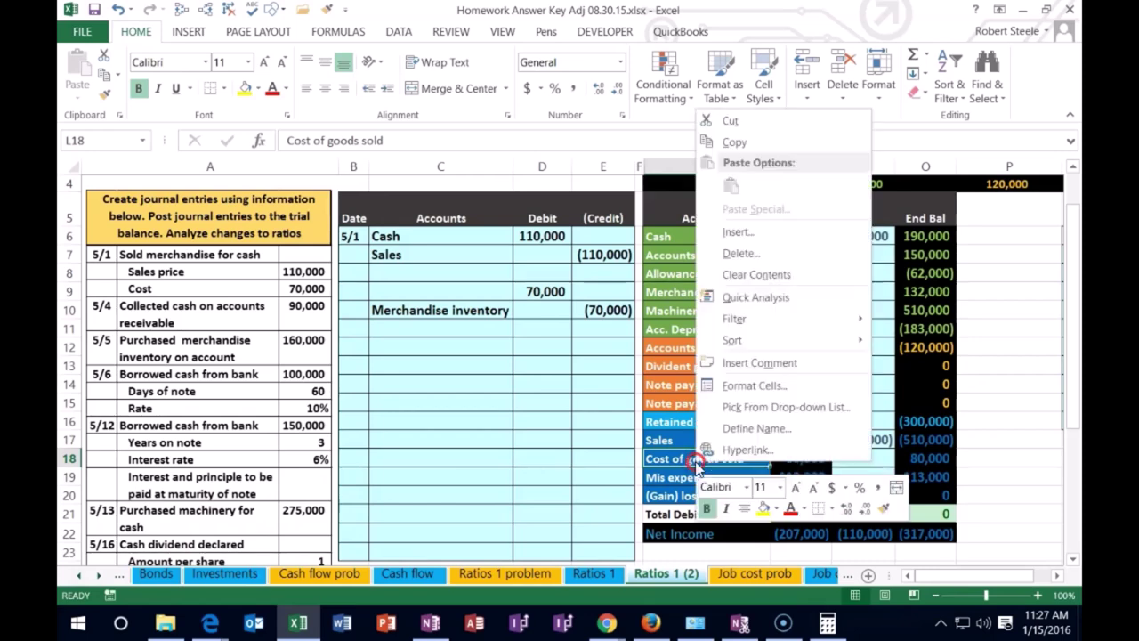
left_click(735, 145)
left_click(408, 290)
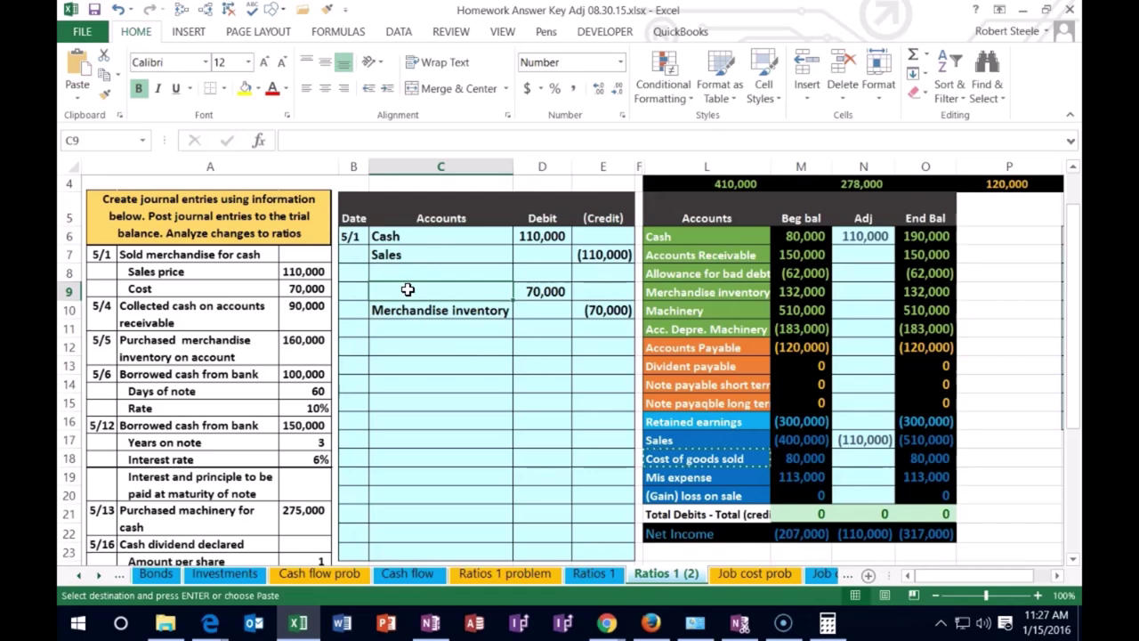
right_click(408, 291)
left_click(463, 328)
left_click(460, 345)
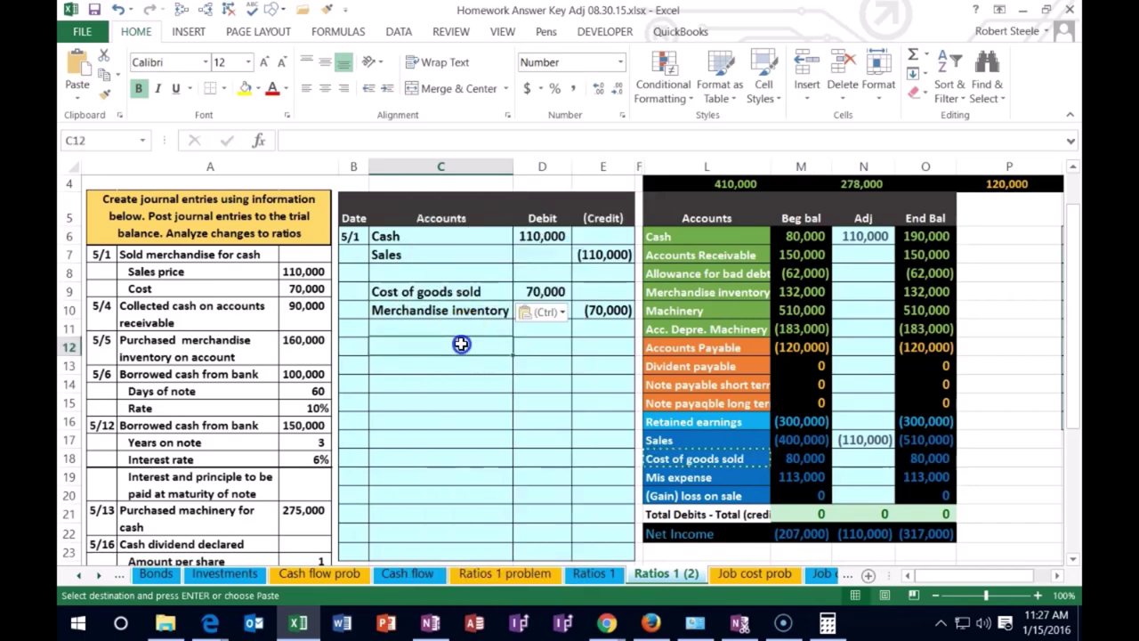
Post the cost of goods sold debit by linking N18 to D9, and review the adjustment's effect on net income
left_click_drag(383, 290, 531, 287)
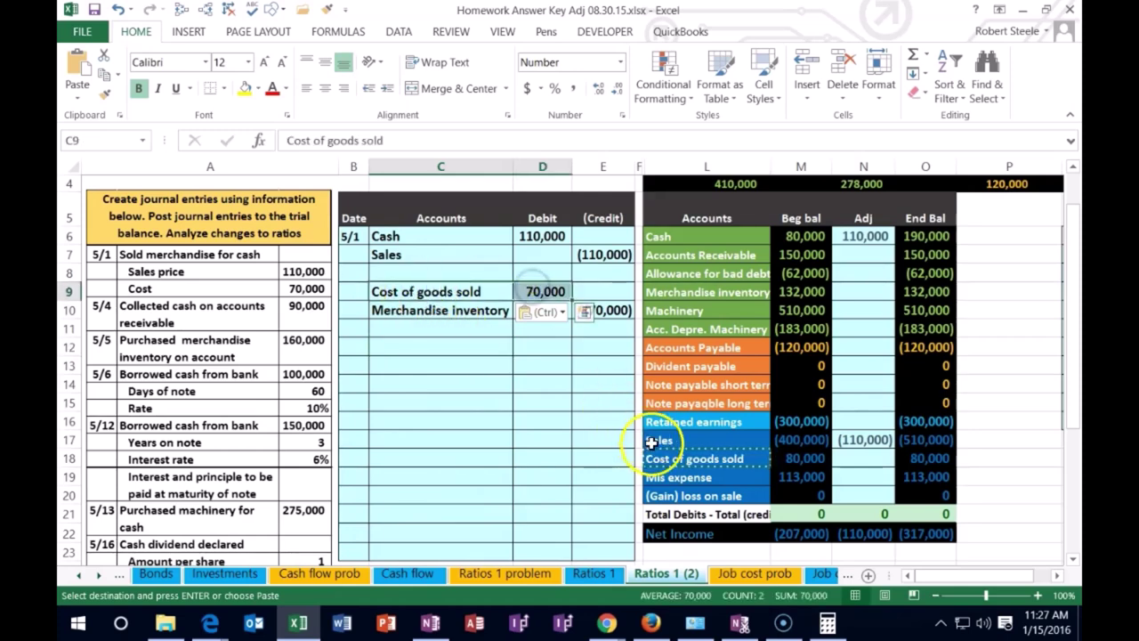
left_click(851, 459)
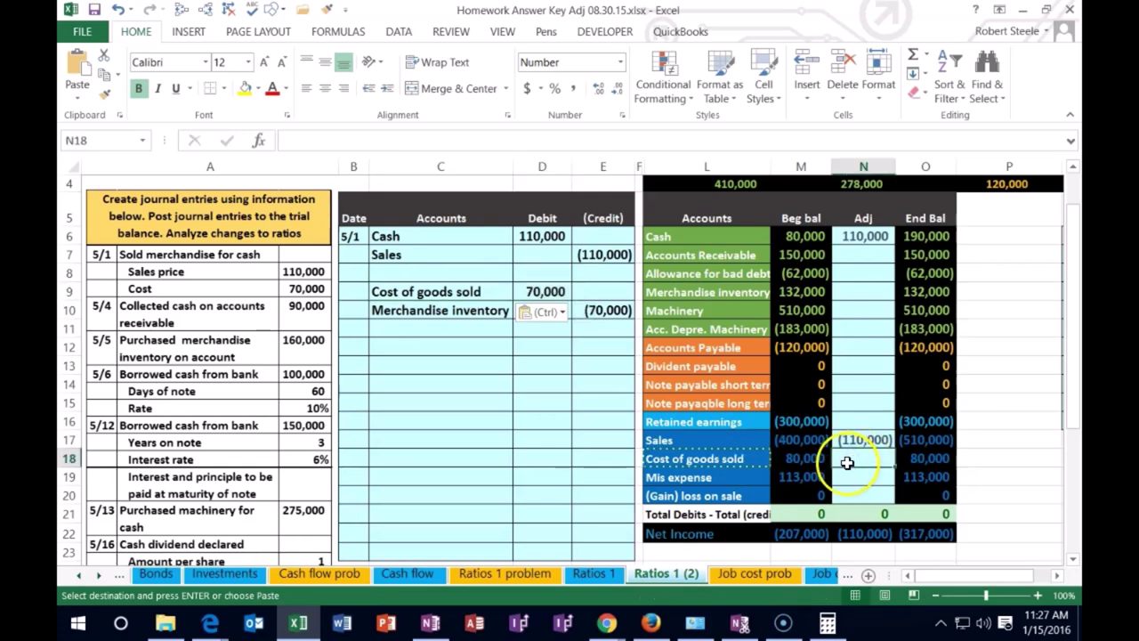
type("=")
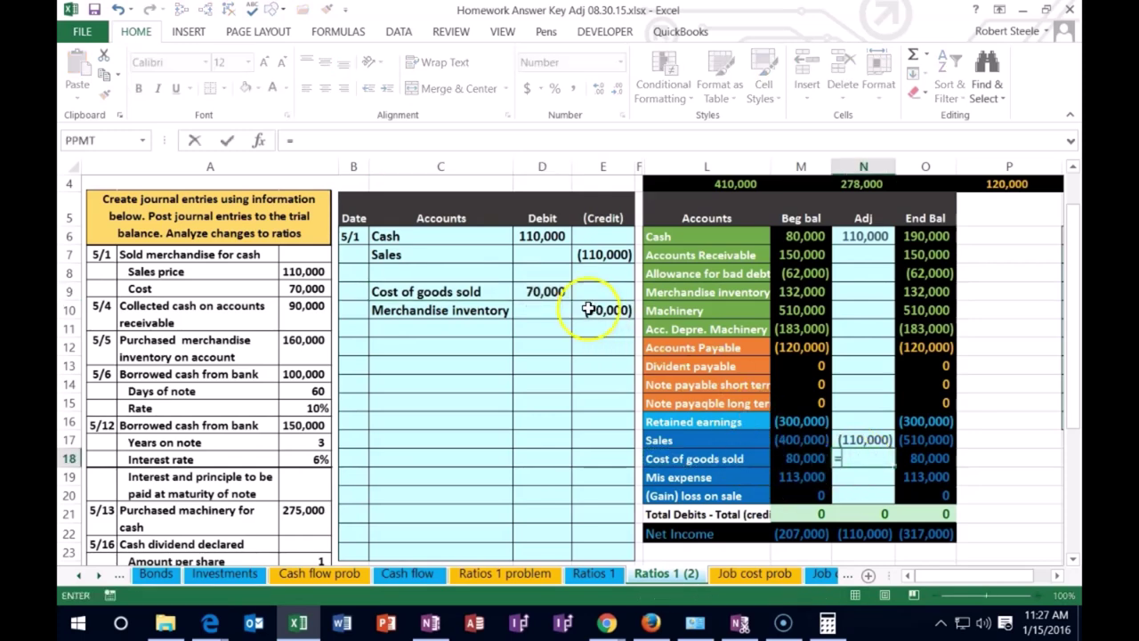
left_click(543, 291)
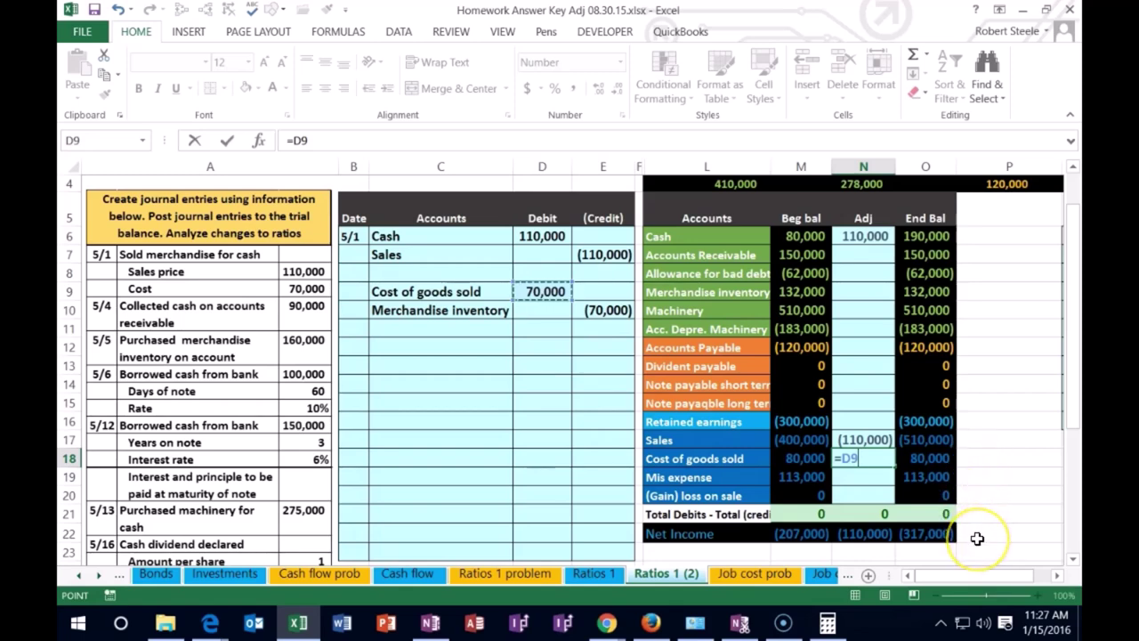
key("Return")
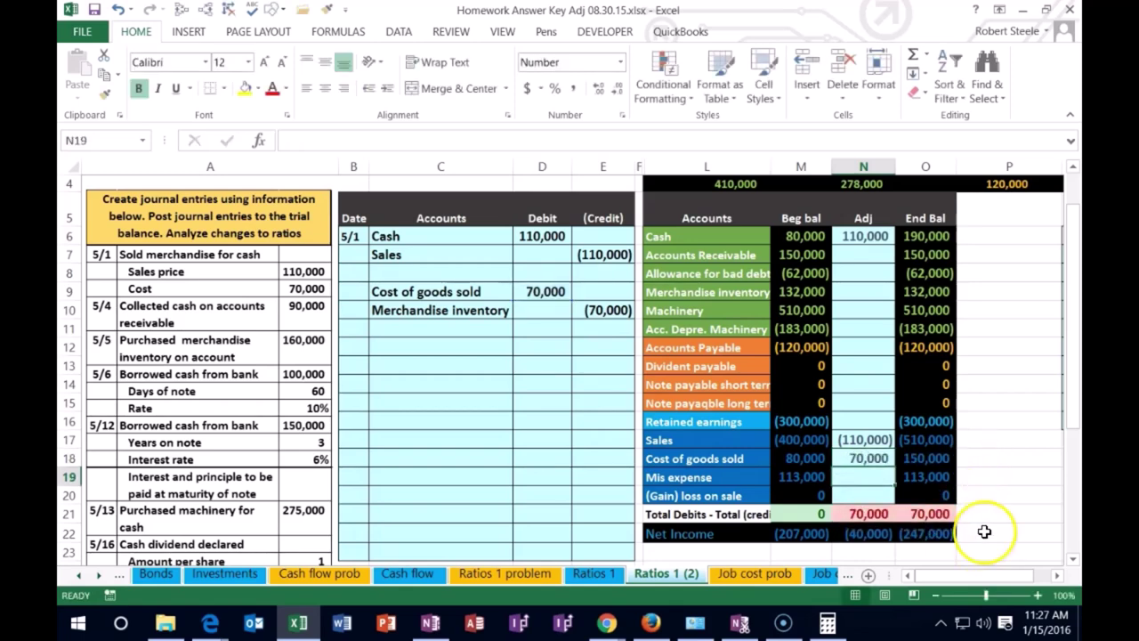
left_click(864, 439)
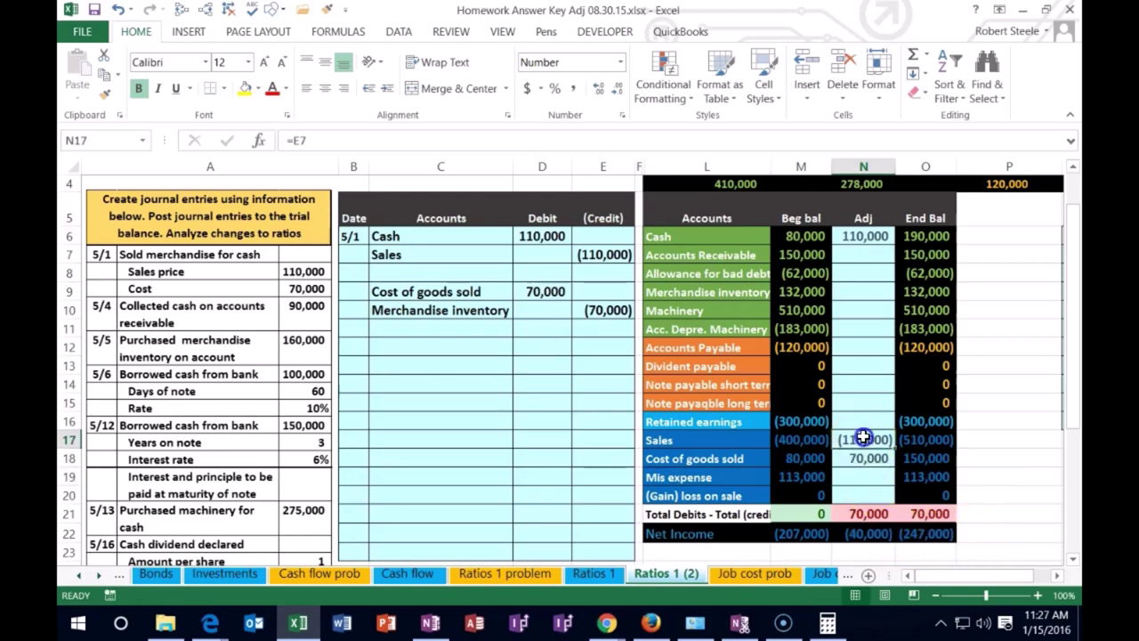
left_click_drag(863, 437, 864, 454)
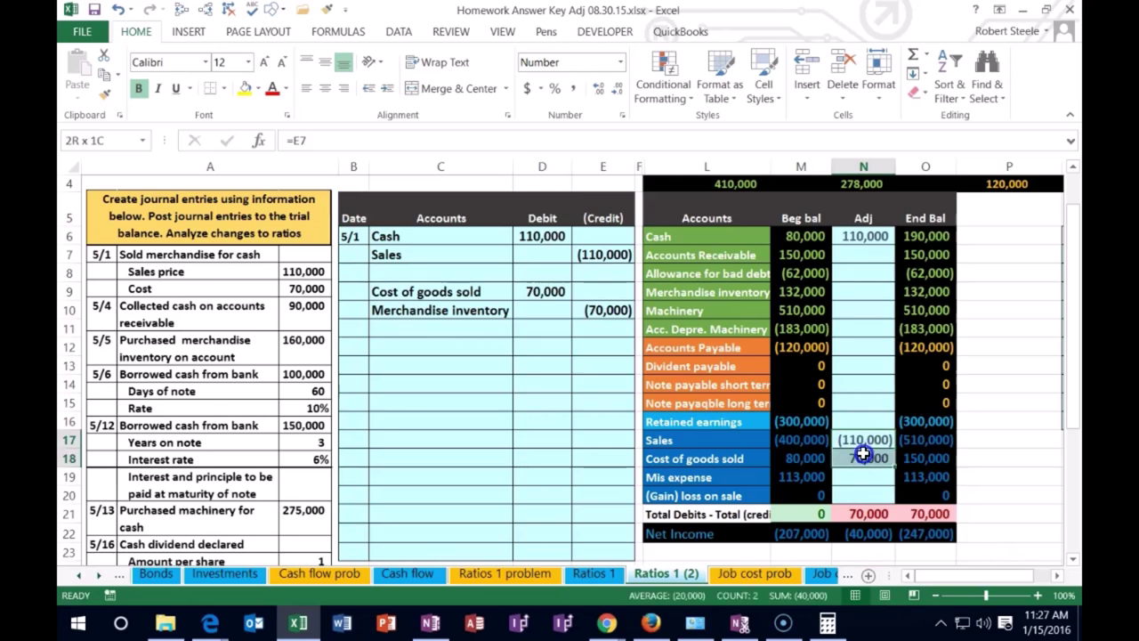
left_click(873, 534)
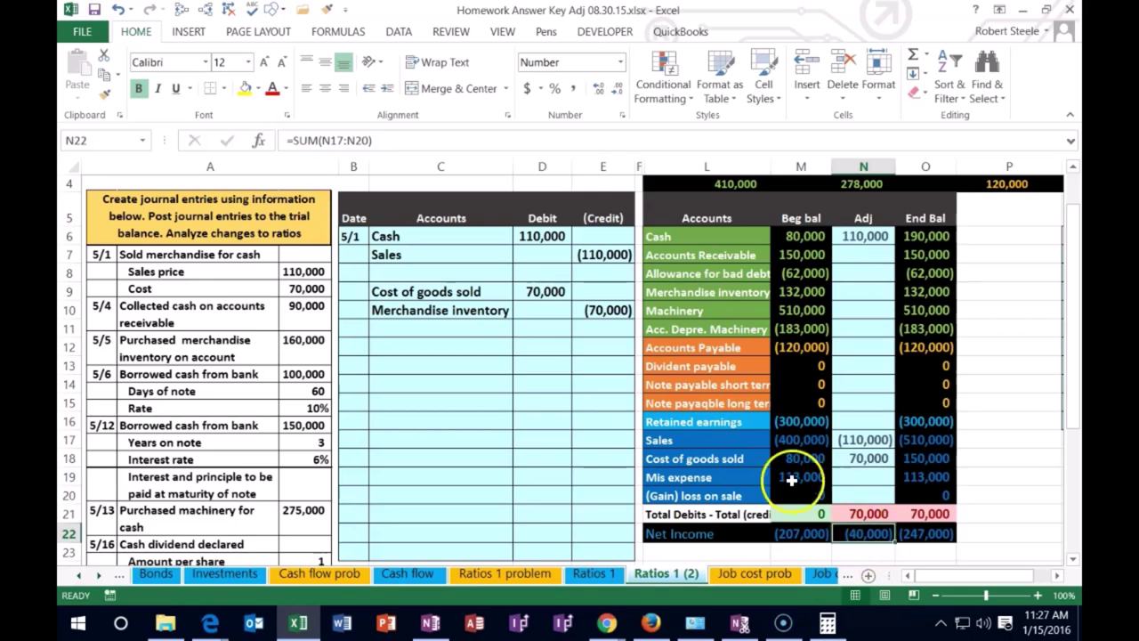
Post the inventory credit by linking the Merchandise inventory adjustment in N9 to E10, and check that the trial balance is in balance
left_click_drag(445, 309, 591, 316)
scroll(583, 395, "up", 1)
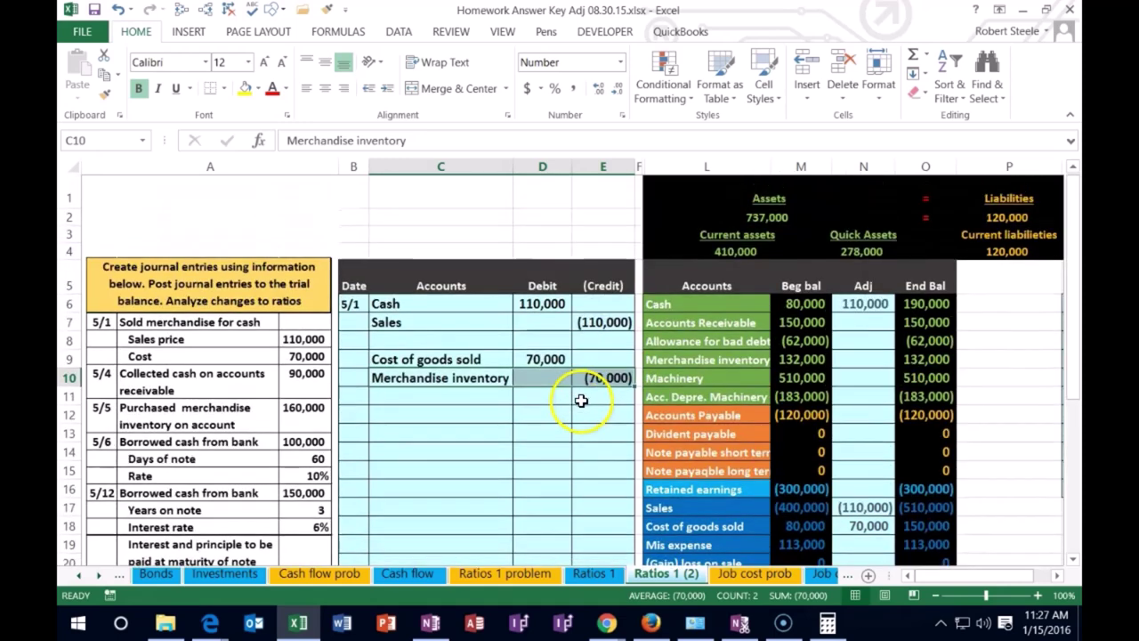
left_click(690, 362)
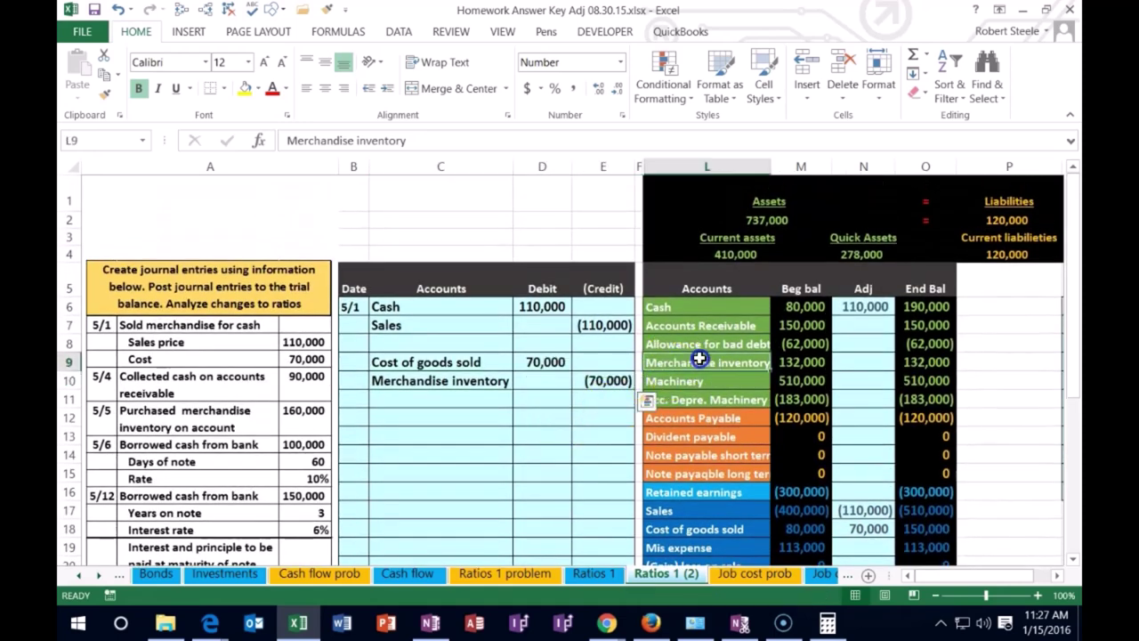
left_click(862, 361)
left_click(857, 363)
type("=")
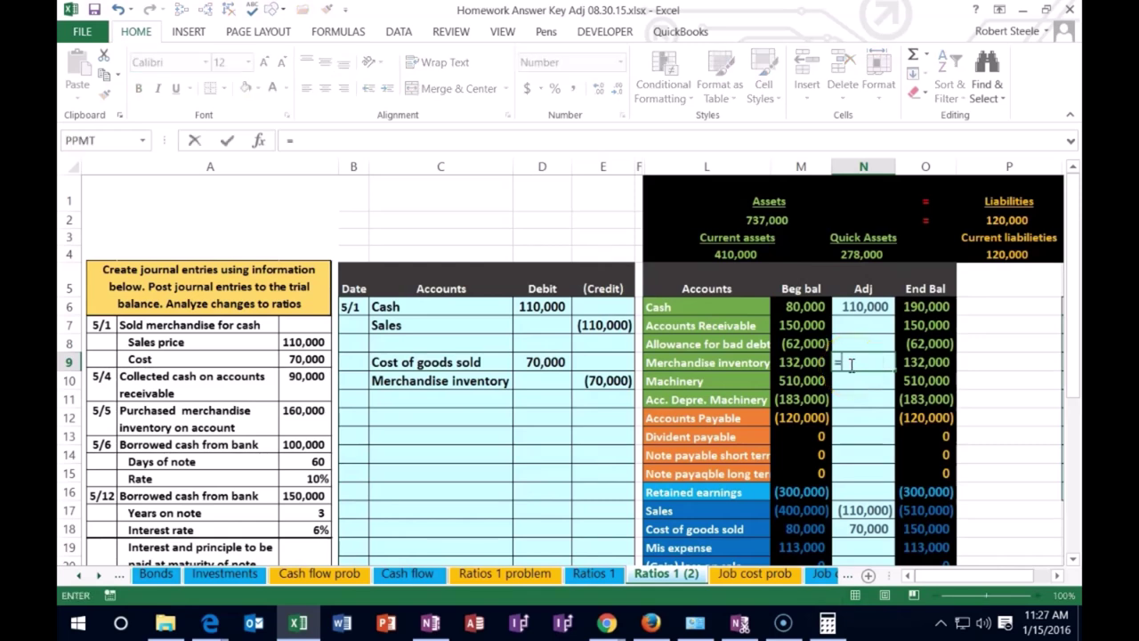
left_click(623, 382)
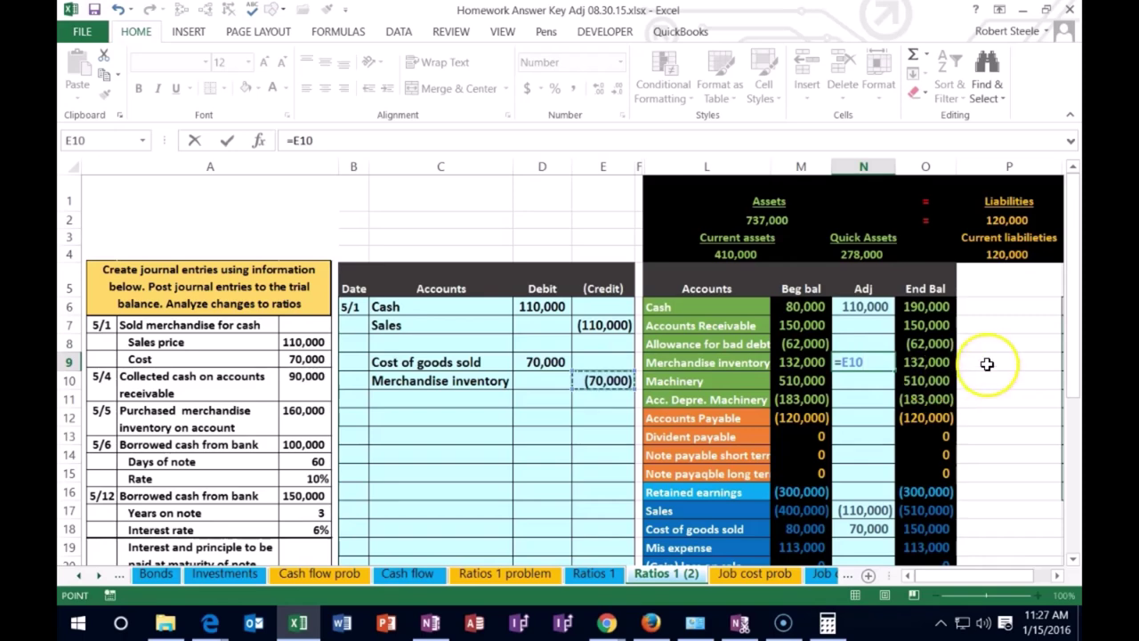
key("Return")
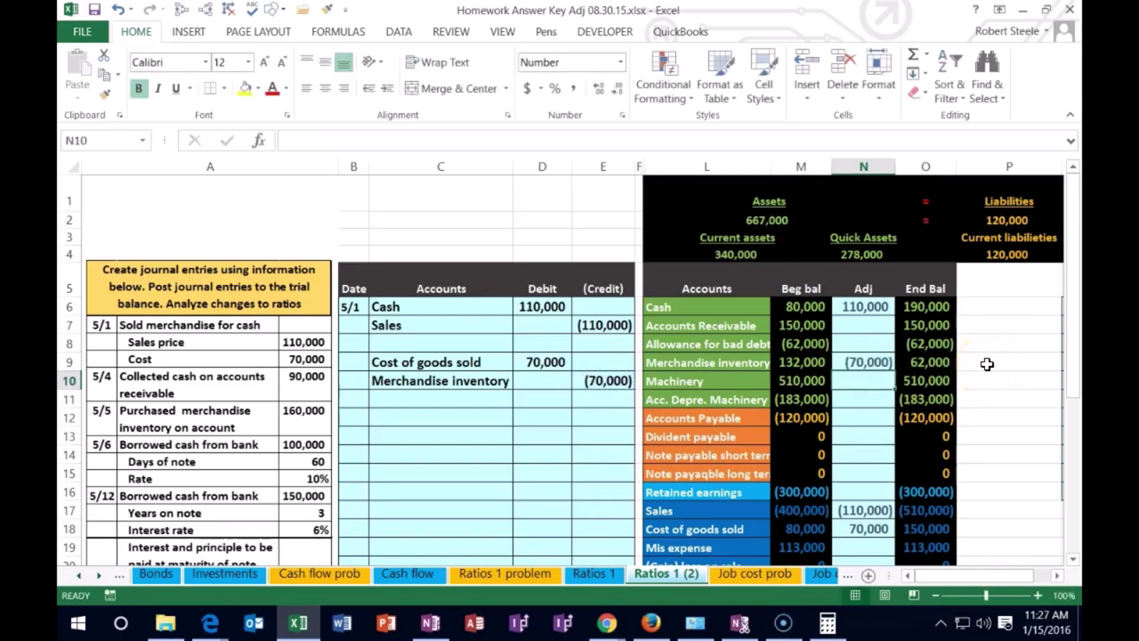
scroll(987, 364, "down", 1)
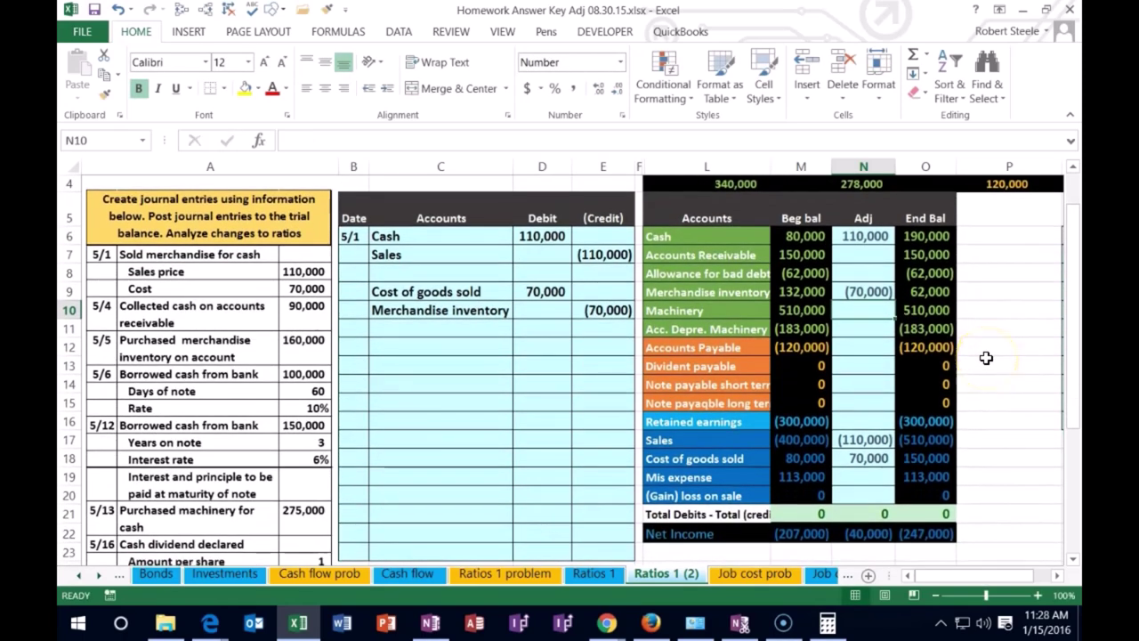
scroll(987, 358, "up", 1)
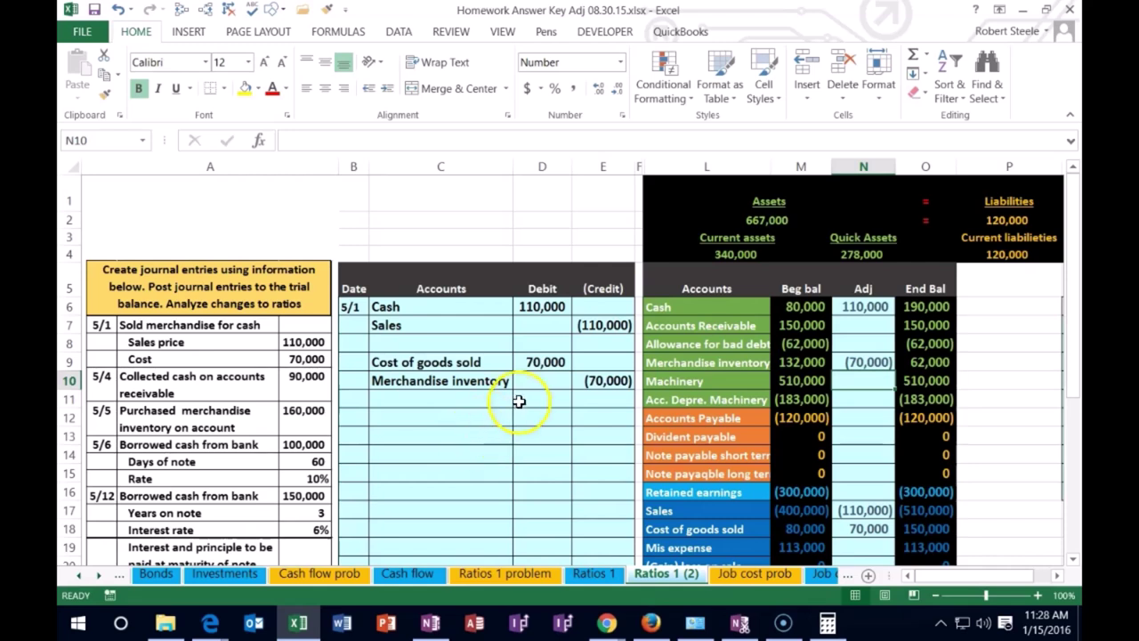
Enter the date 5/1 in Q7 as the label of the first transaction row in the ratio table
left_click(561, 342)
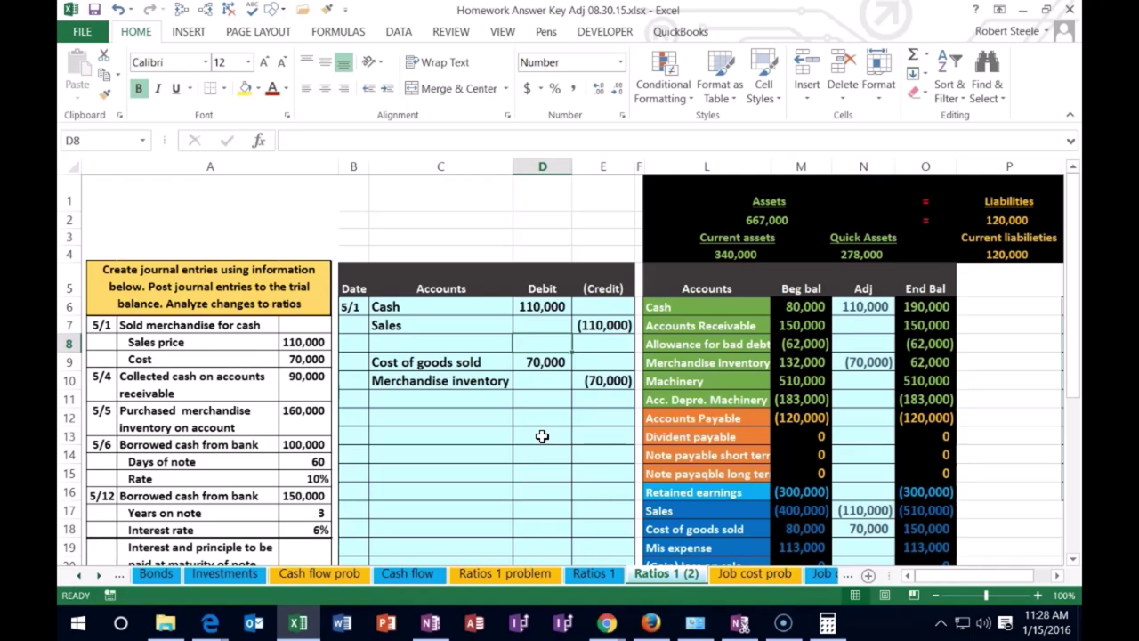
key("Right")
key("Right")
key("Right")
key("Right")
key("Right")
key("Right")
key("Right")
key("Right")
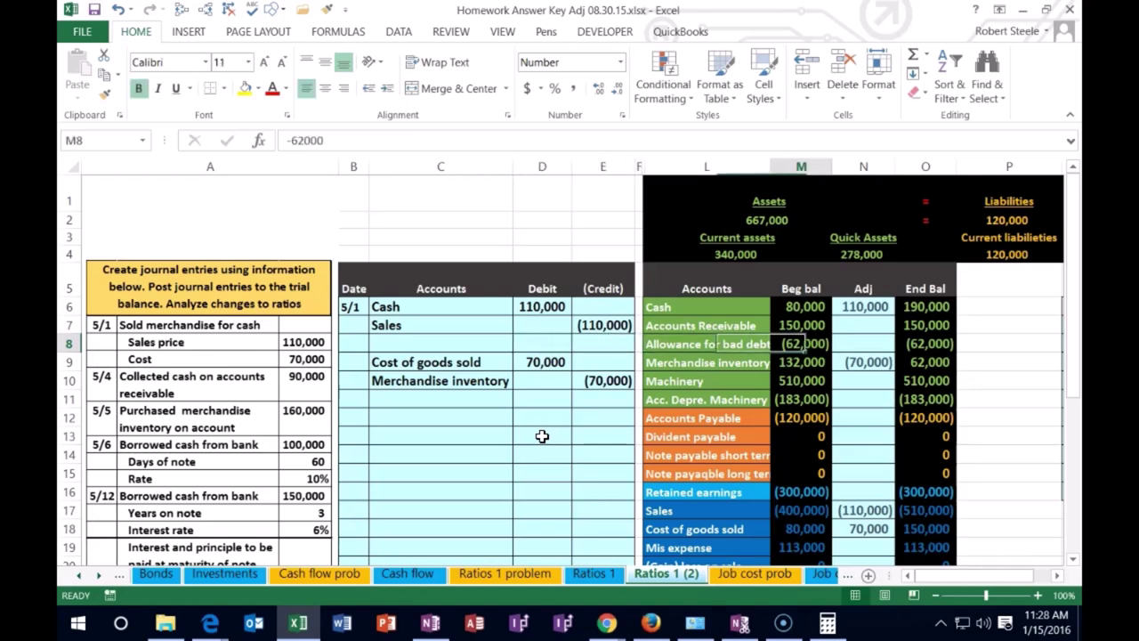
key("Left")
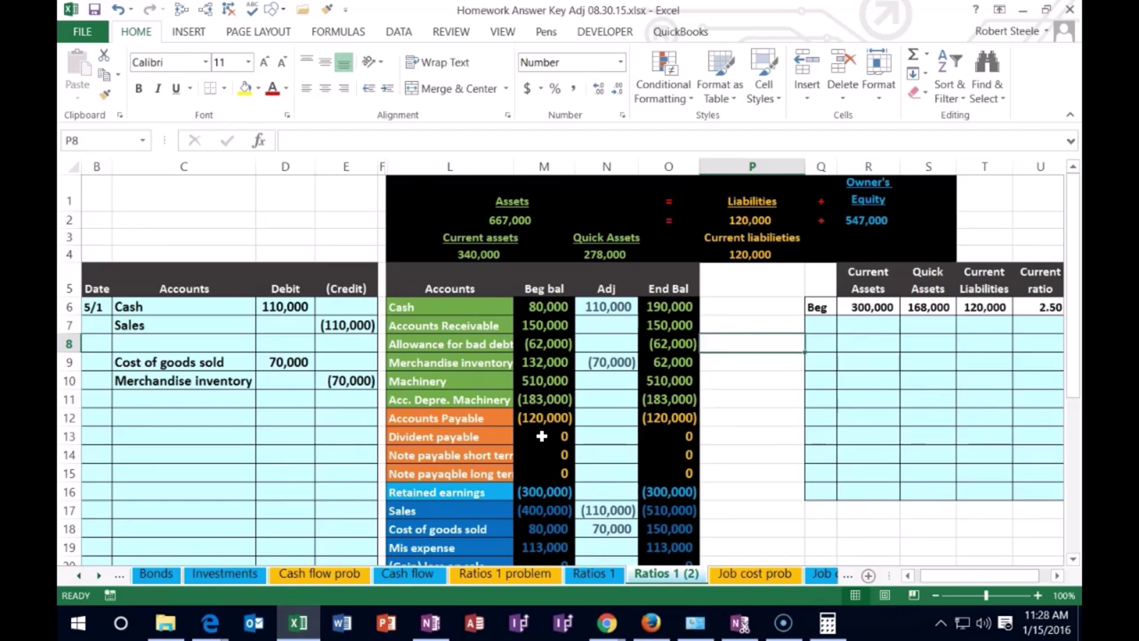
key("Right")
key("Up")
type("5/")
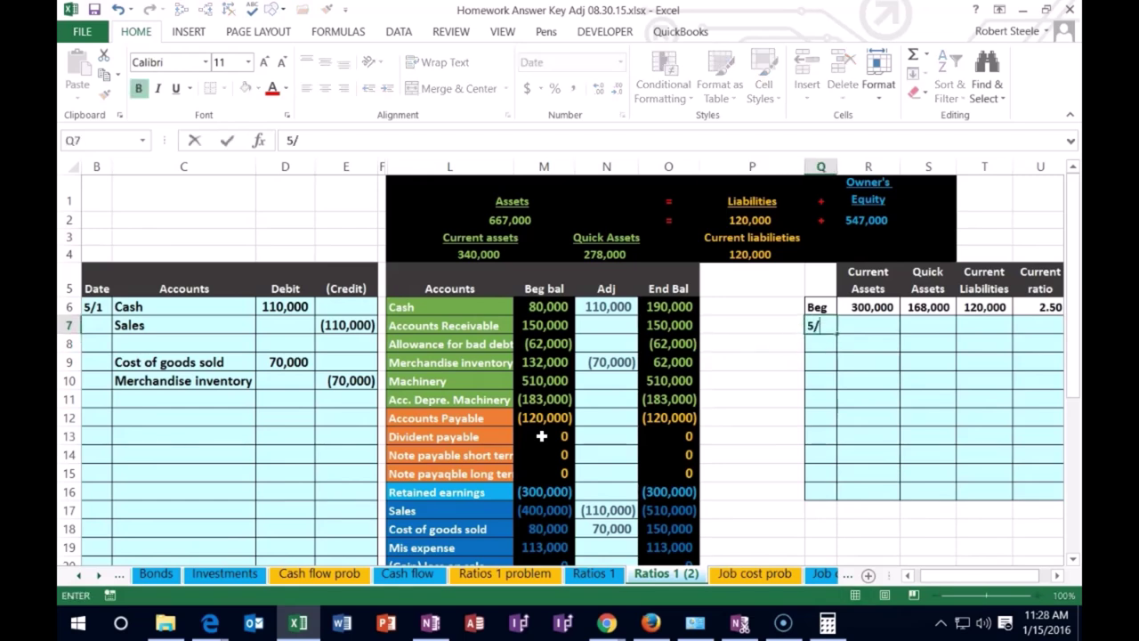
key("Tab")
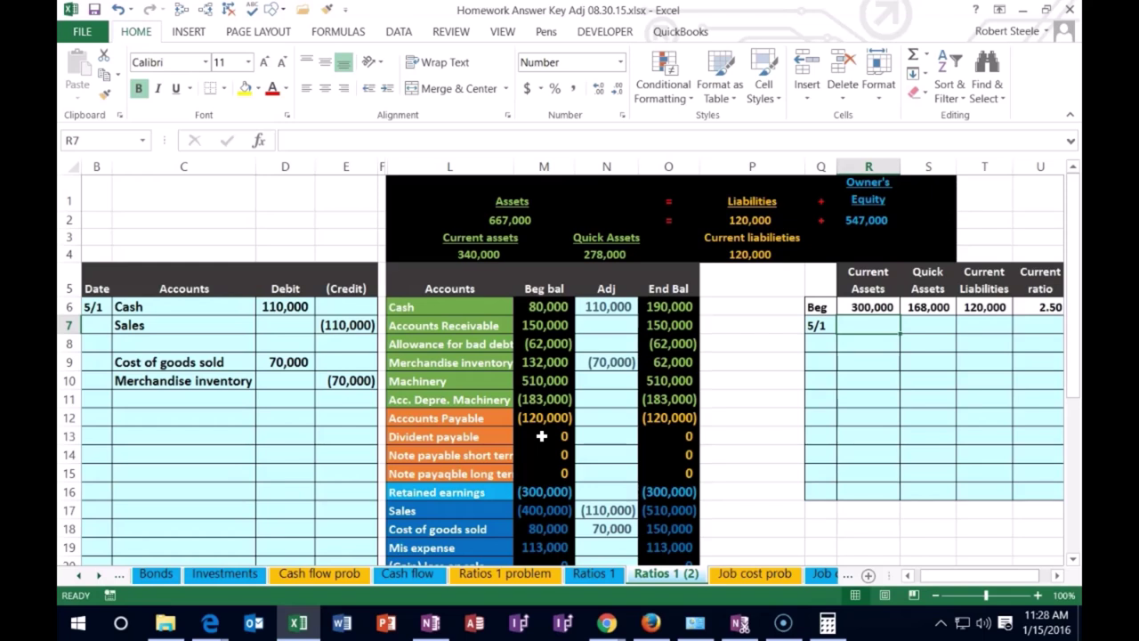
Inspect the Current assets formula above the trial balance and enter 340,000 as the 5/1 current assets in R7
double_click(488, 254)
key("Return")
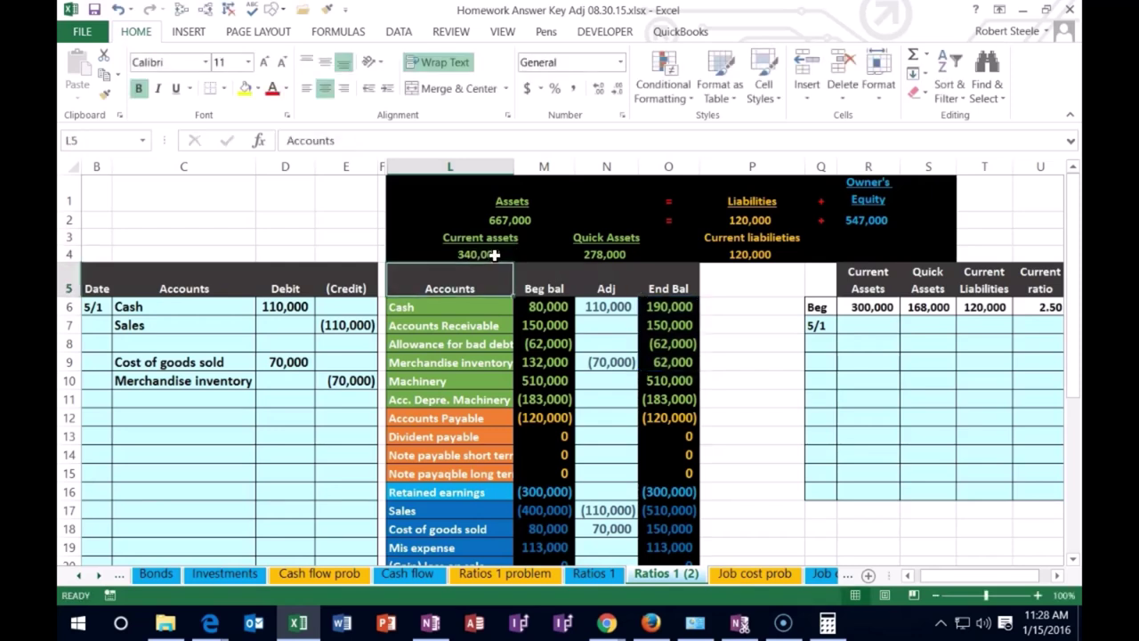
key("Right")
key("Right")
key("Right")
key("Right")
key("Right")
key("Right")
key("Down")
key("Down")
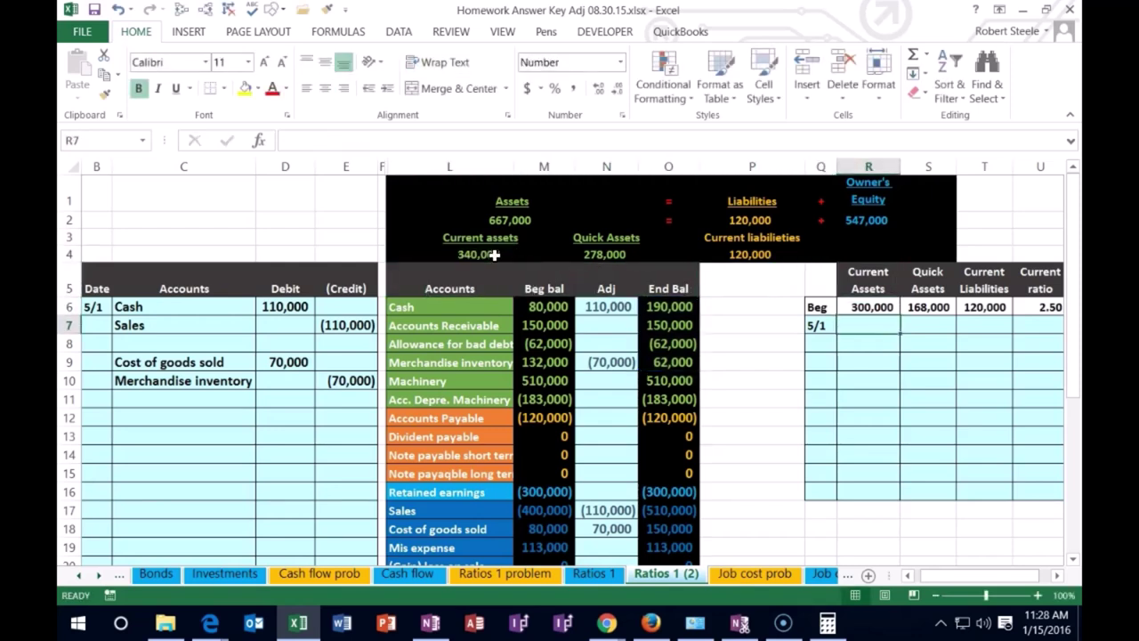
type("340000")
key("Return")
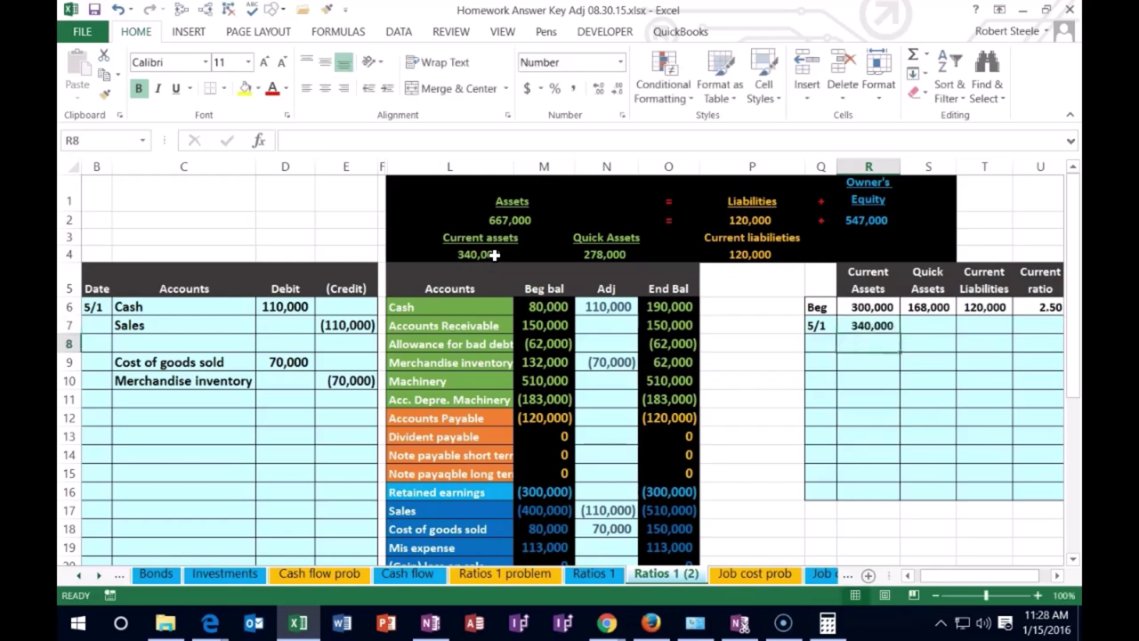
Inspect the Quick Assets formula above the trial balance and enter 278,000 as the 5/1 quick assets in S7
left_click(285, 307)
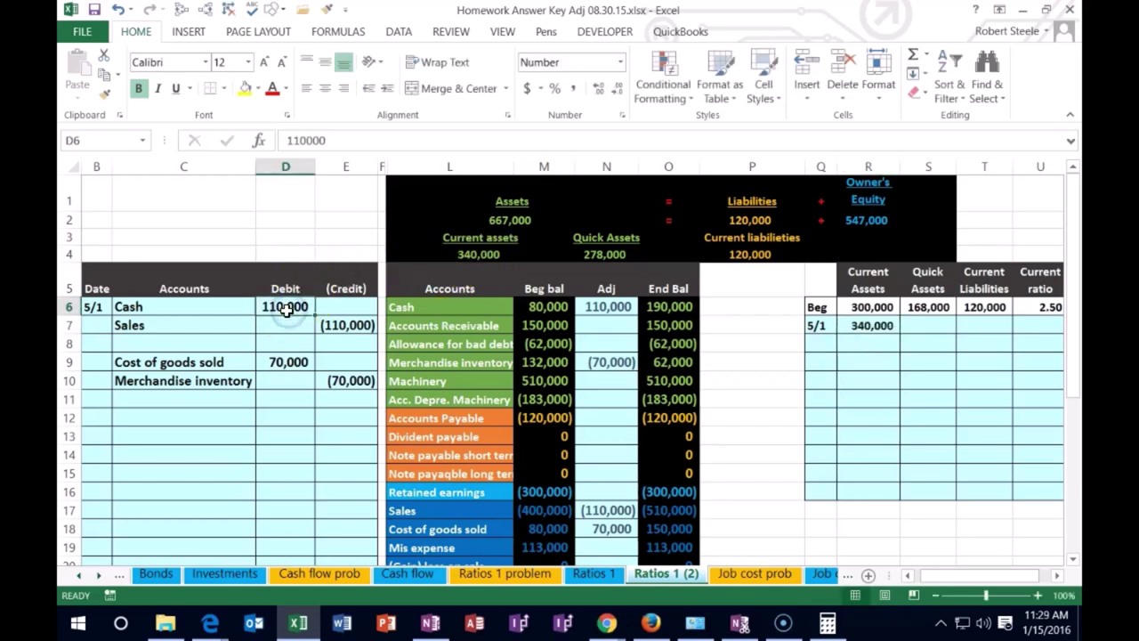
left_click(553, 364)
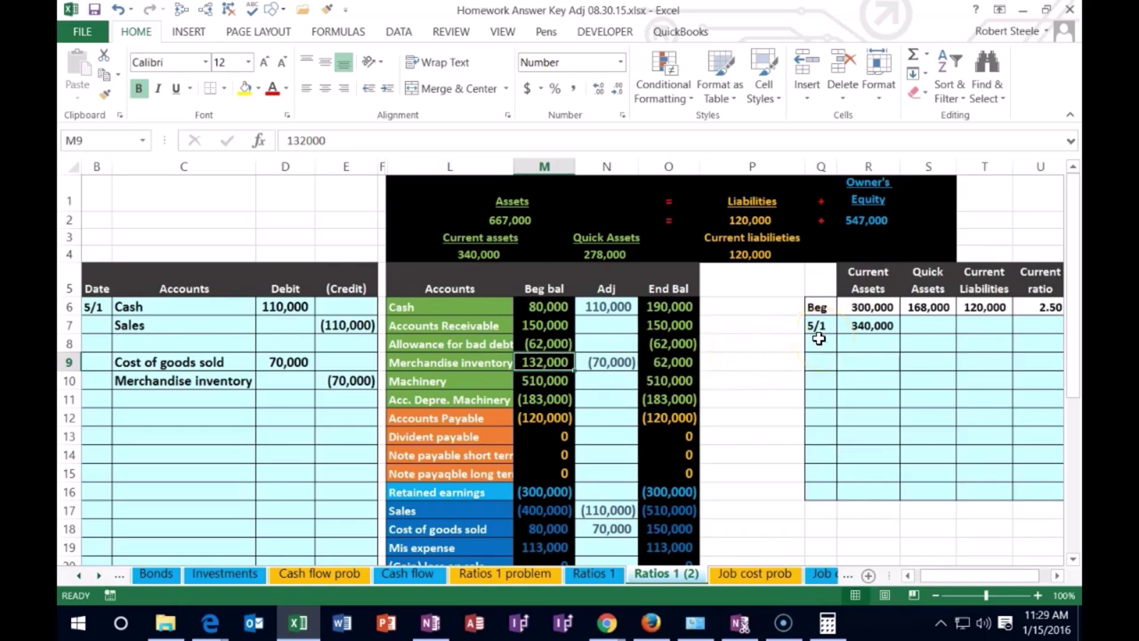
left_click(915, 329)
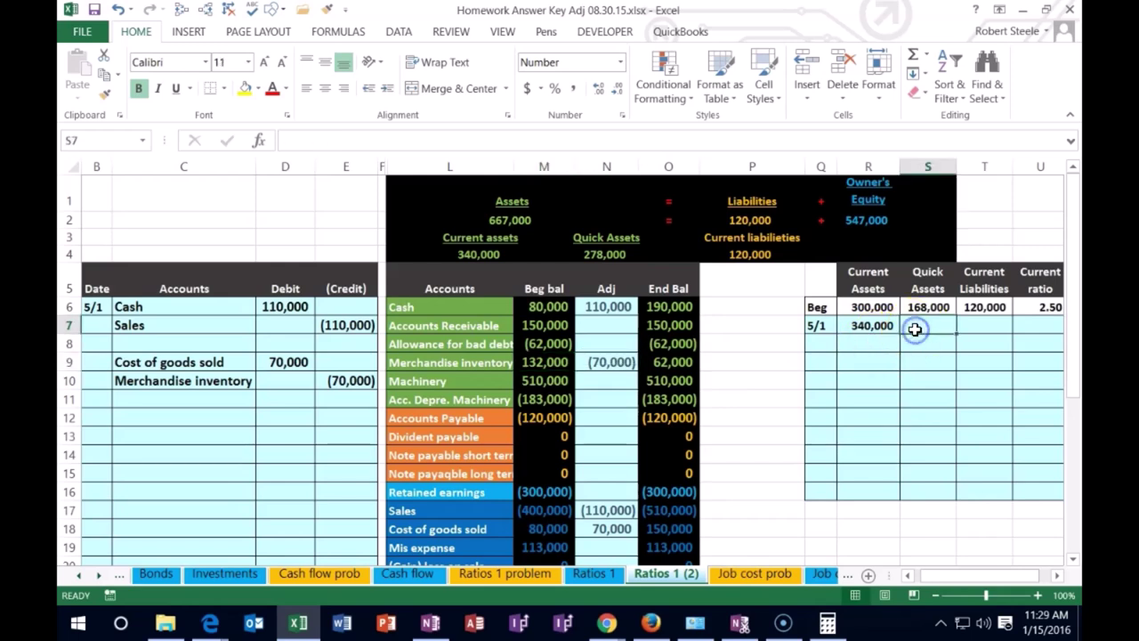
double_click(611, 254)
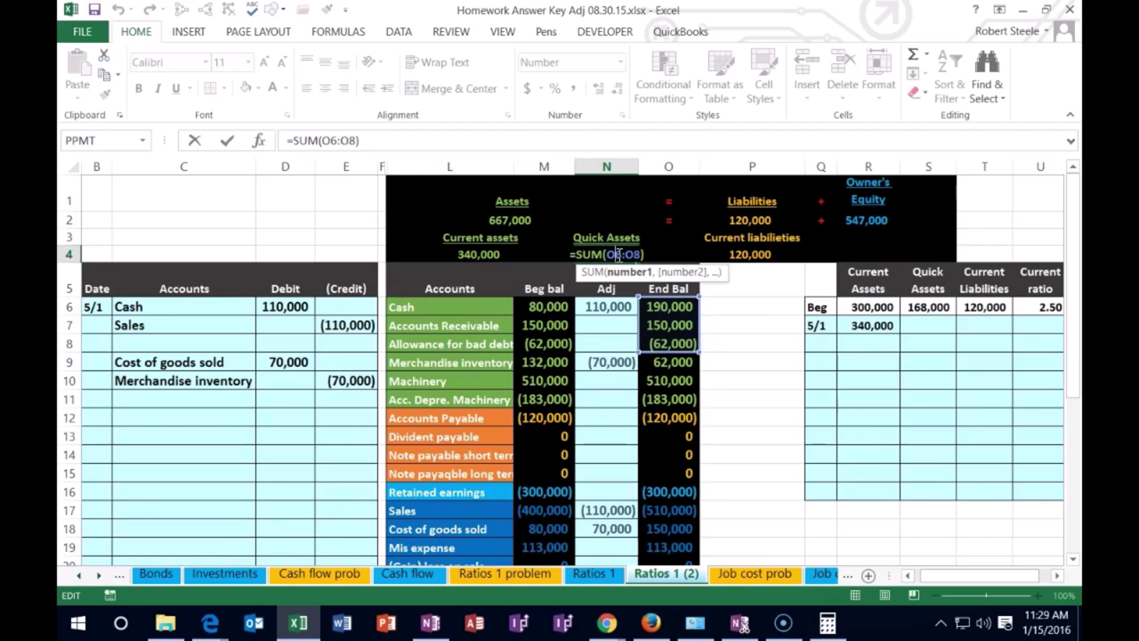
key("Return")
left_click(928, 326)
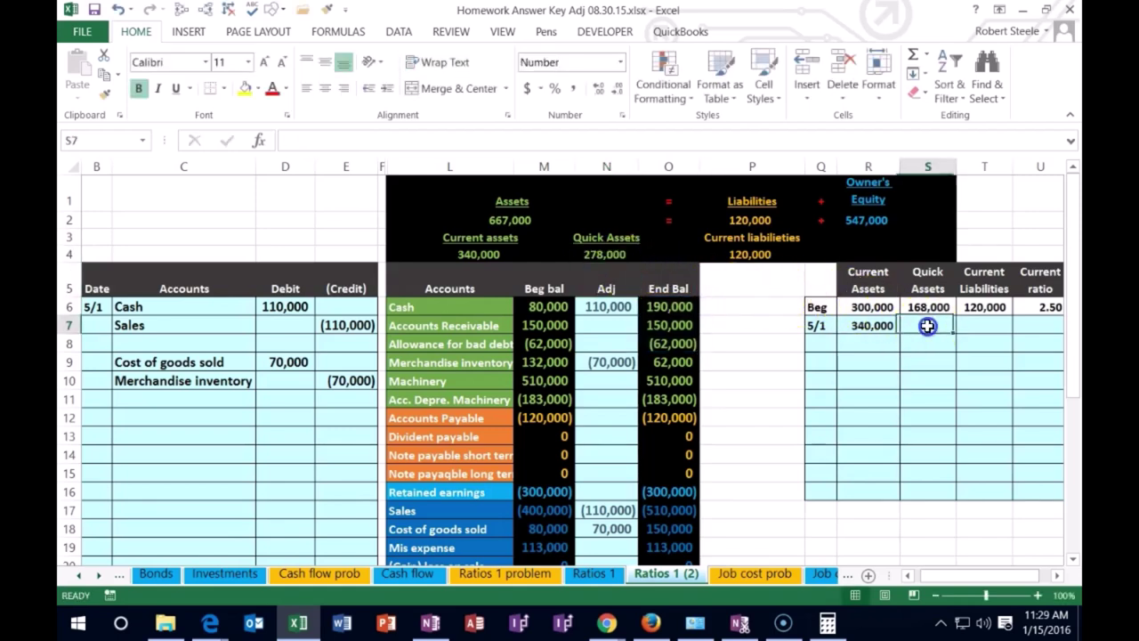
type("278,000")
key("Tab")
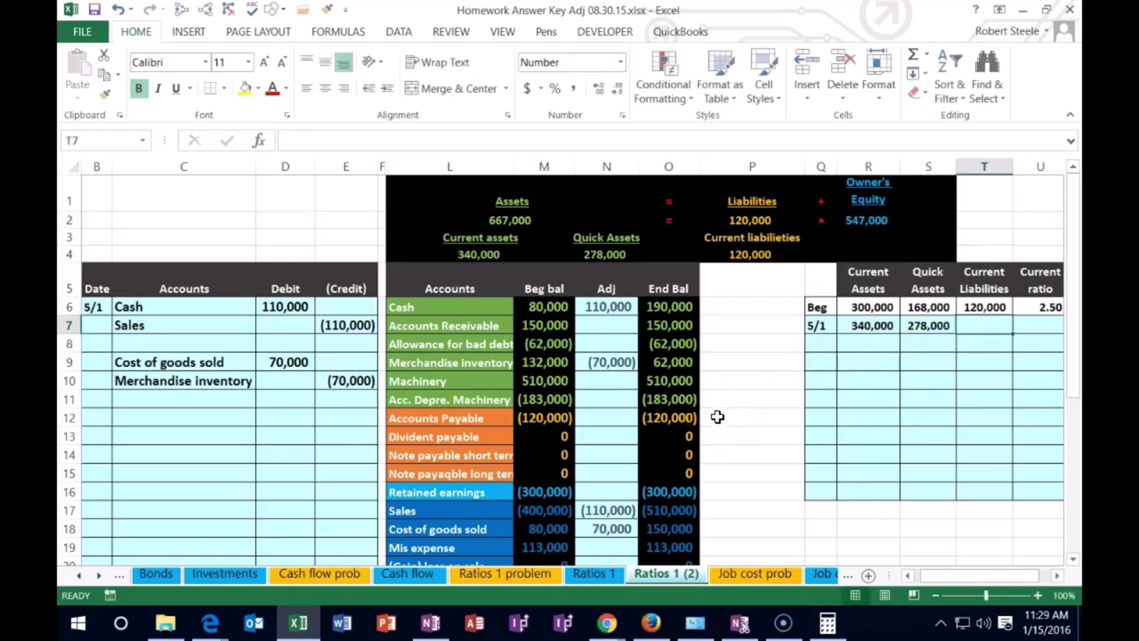
Enter 120,000 as the 5/1 current liabilities in T7
type("120000")
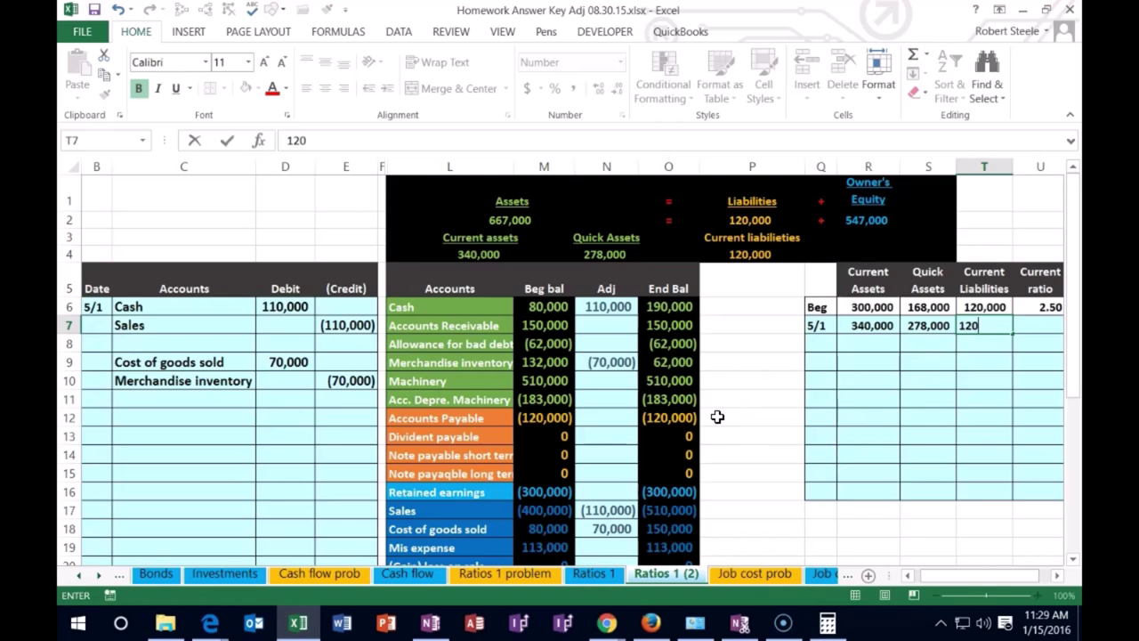
key("Return")
key("Up")
key("Right")
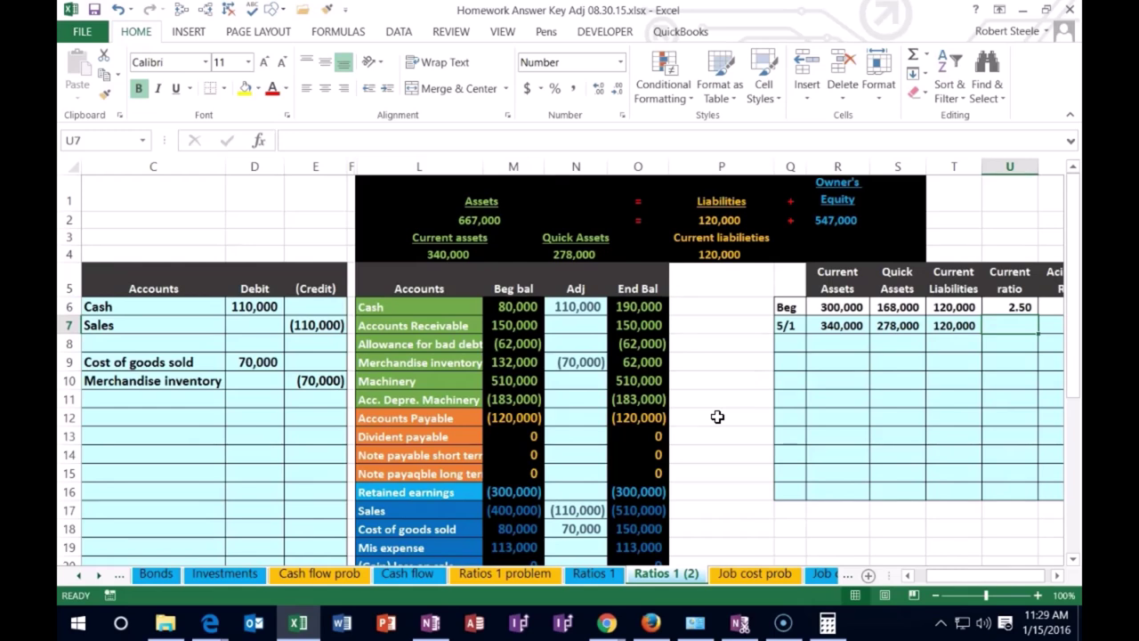
Work out the 5/1 current ratio in Calculator by dividing 340,000 by 120,000, and return to the Excel worksheet
key("alt+Tab")
left_click(496, 333)
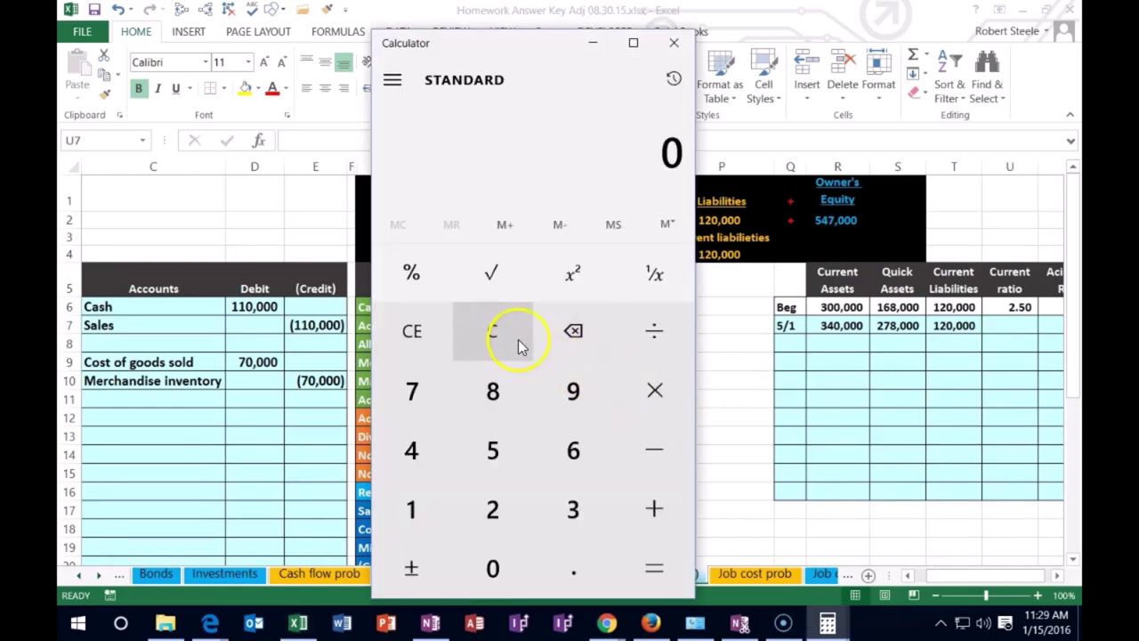
type("3400000")
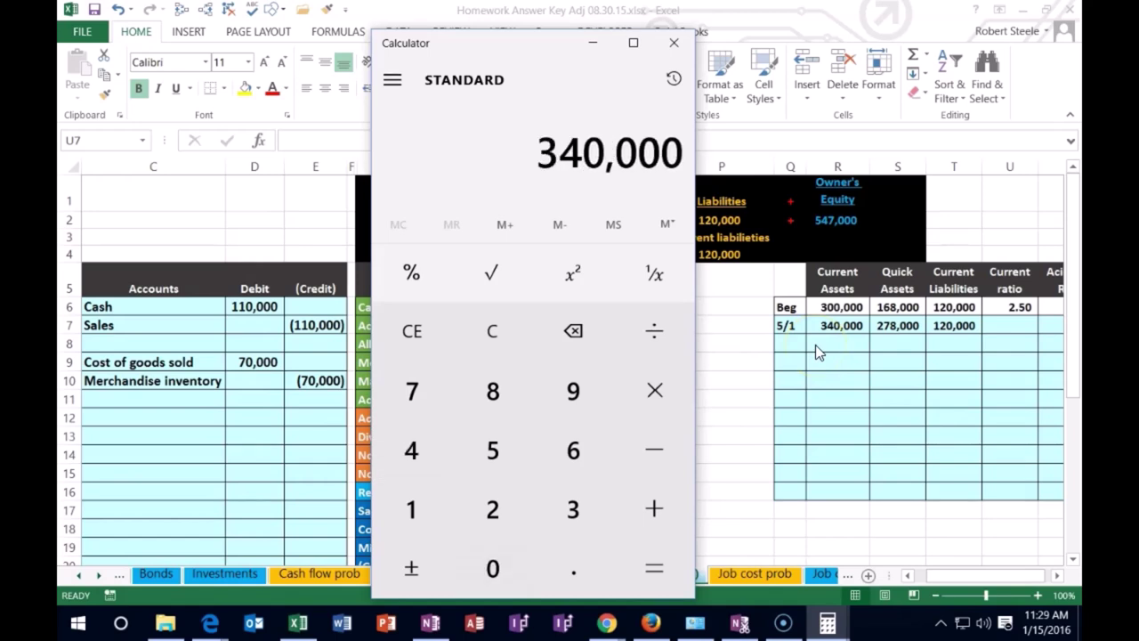
key("slash")
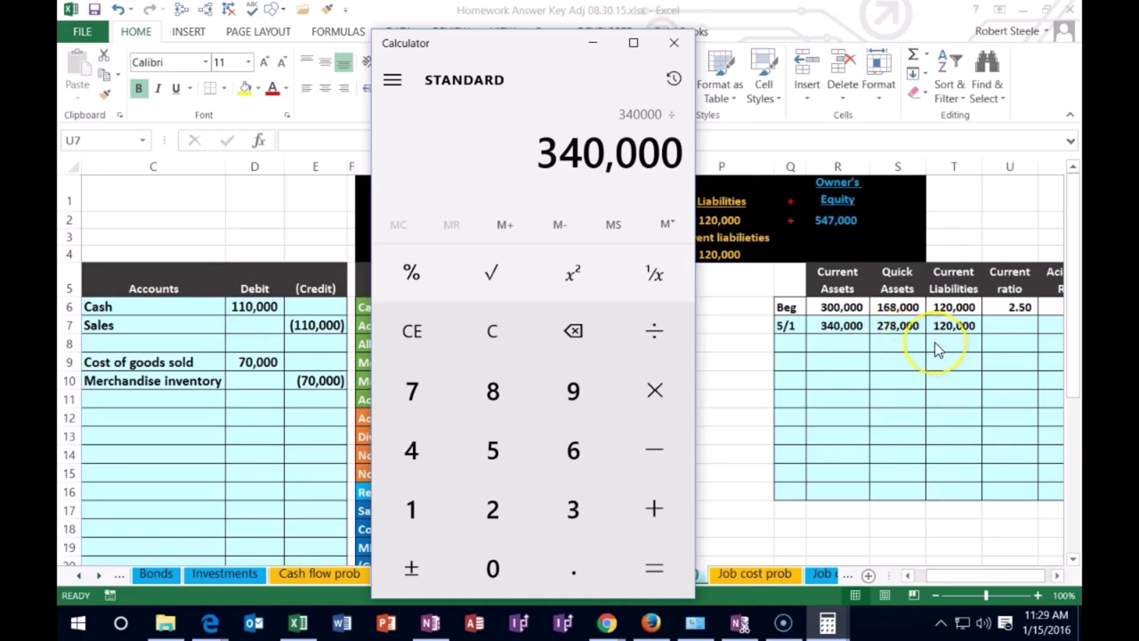
type("120,000")
key("Return")
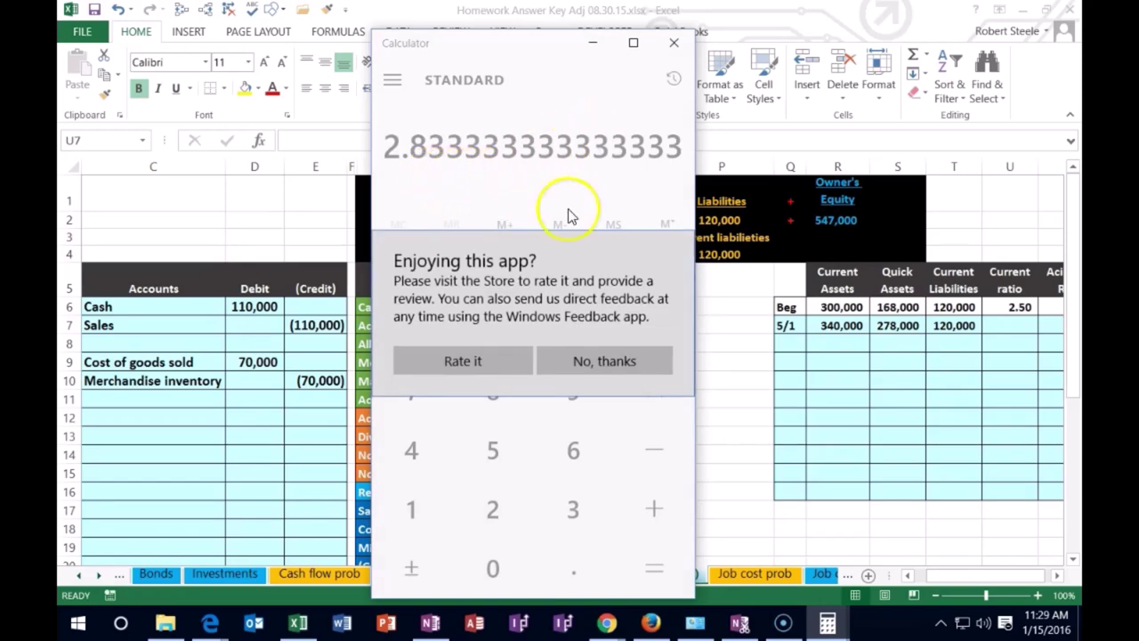
left_click(674, 43)
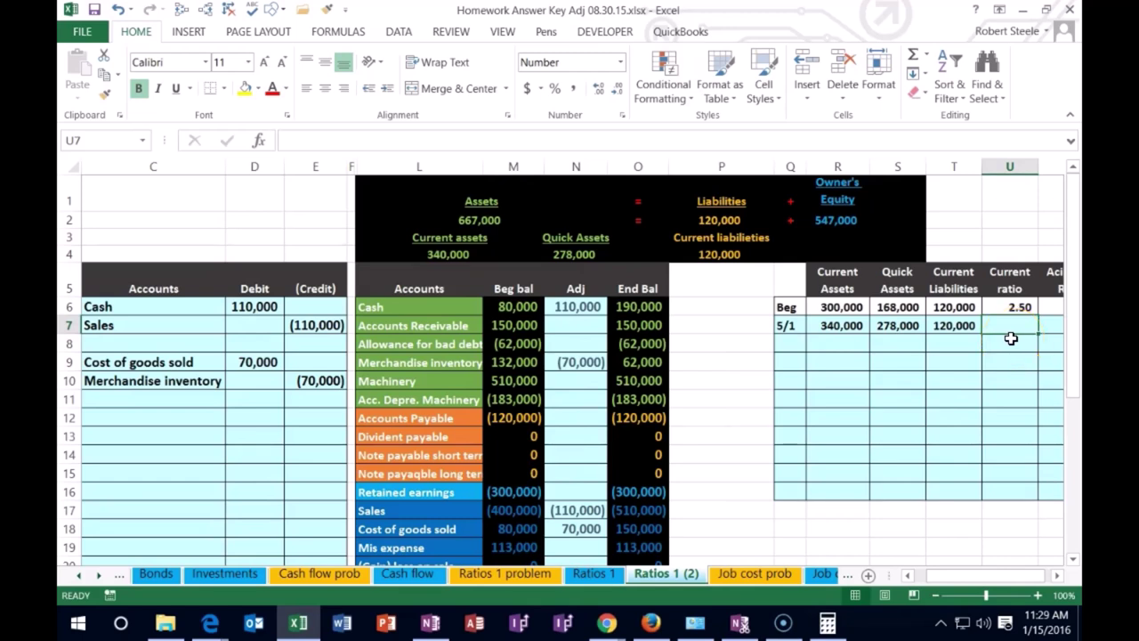
Calculate the 5/1 current ratio in U7 with the formula =R7/T7
type("=")
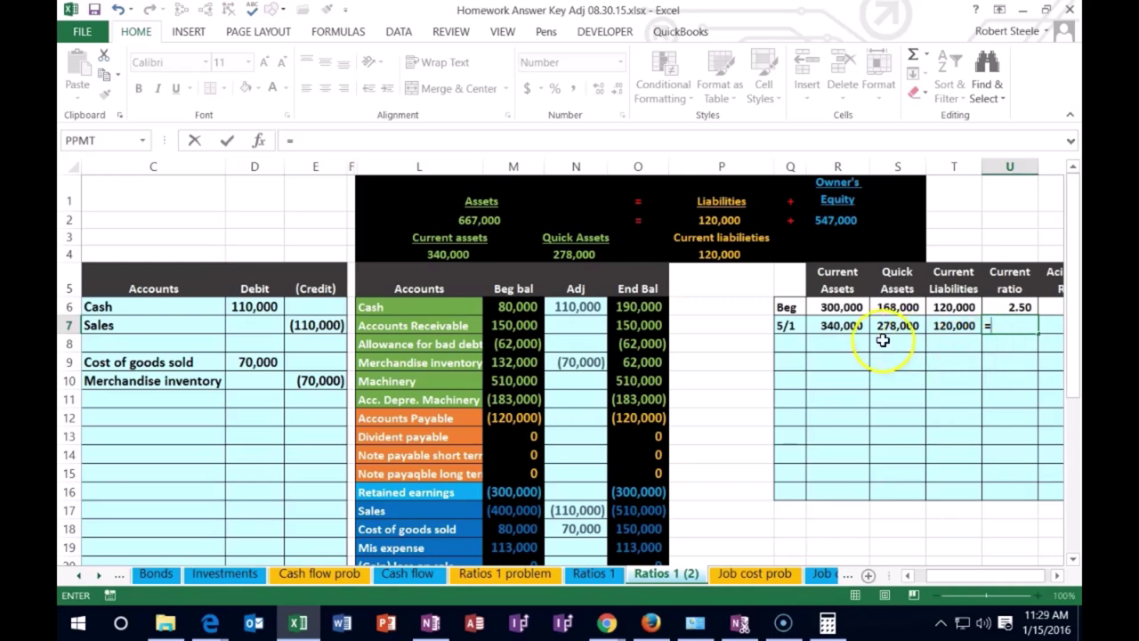
left_click(842, 325)
type("/")
left_click(936, 324)
key("Return")
key("Up")
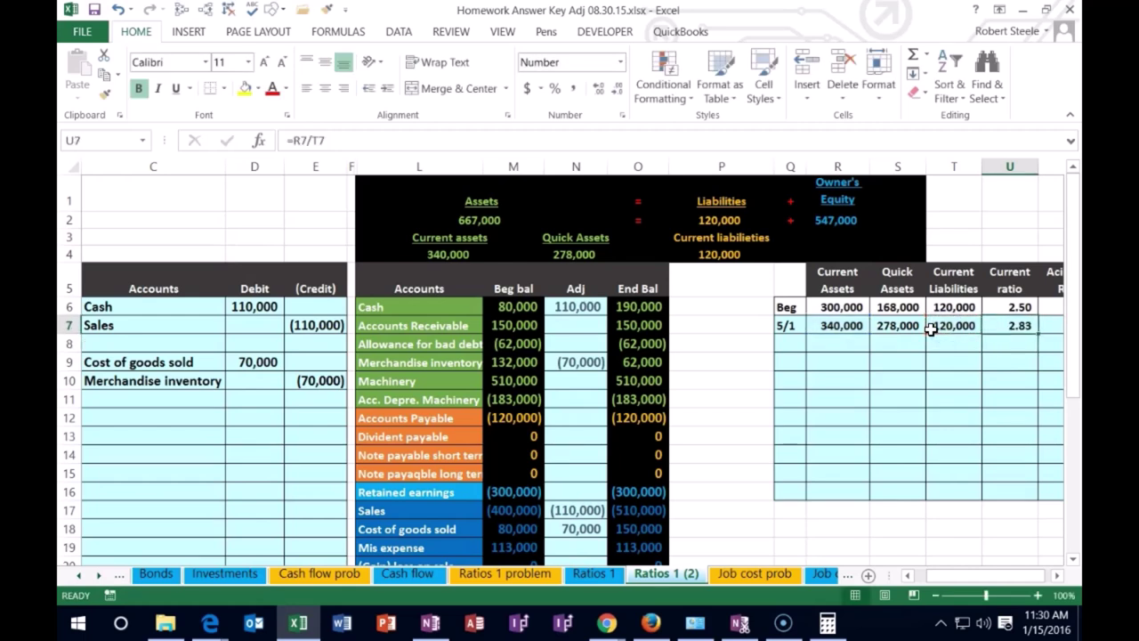
Display the 5/1 current ratio in U7 with four decimals, and return it to two decimals
key("Right")
key("Left")
key("Left")
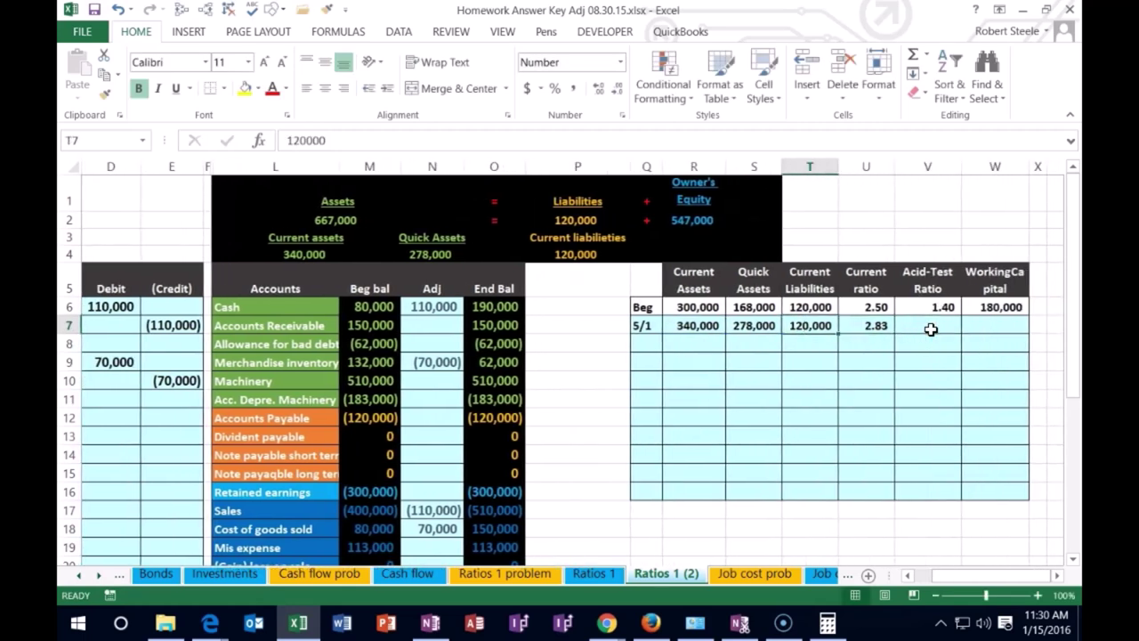
key("Right")
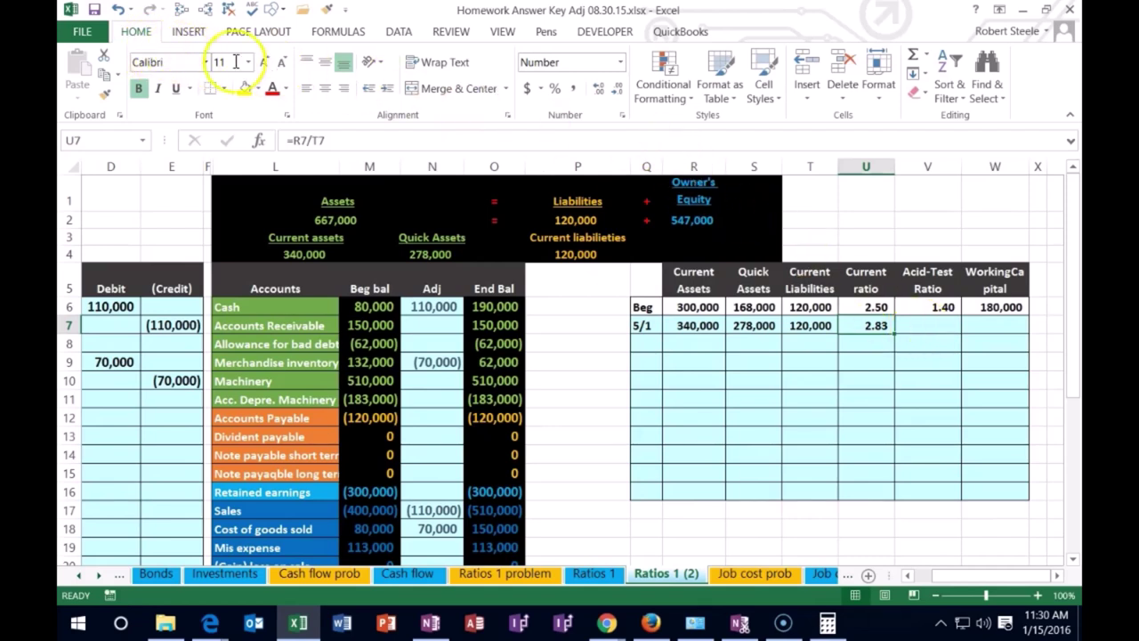
left_click(596, 90)
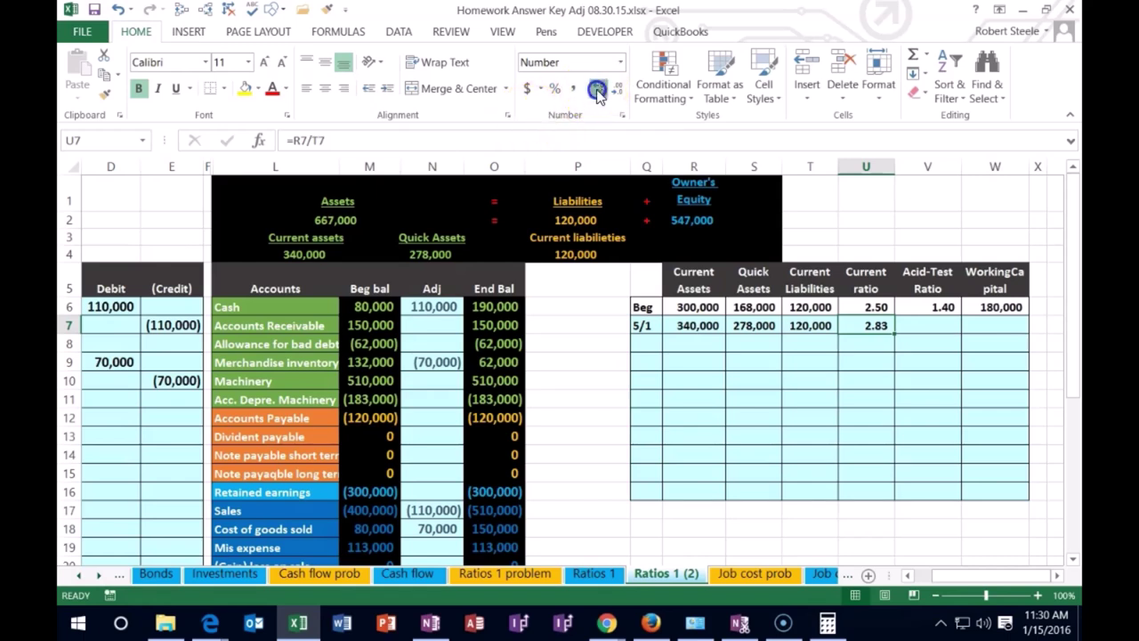
left_click(598, 91)
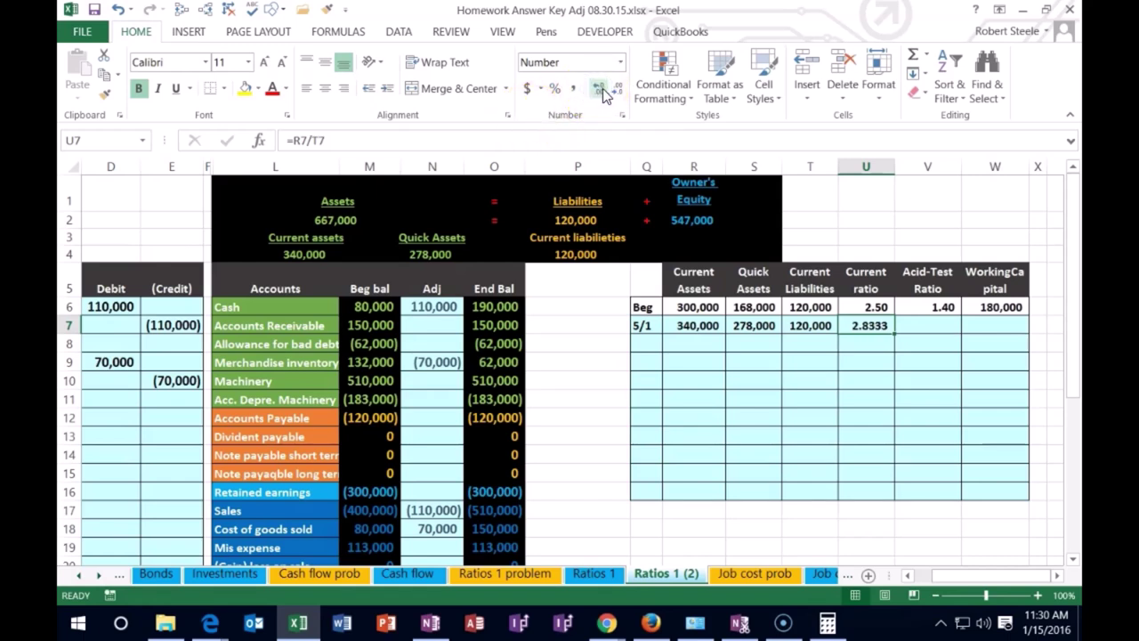
left_click(616, 90)
left_click(616, 90)
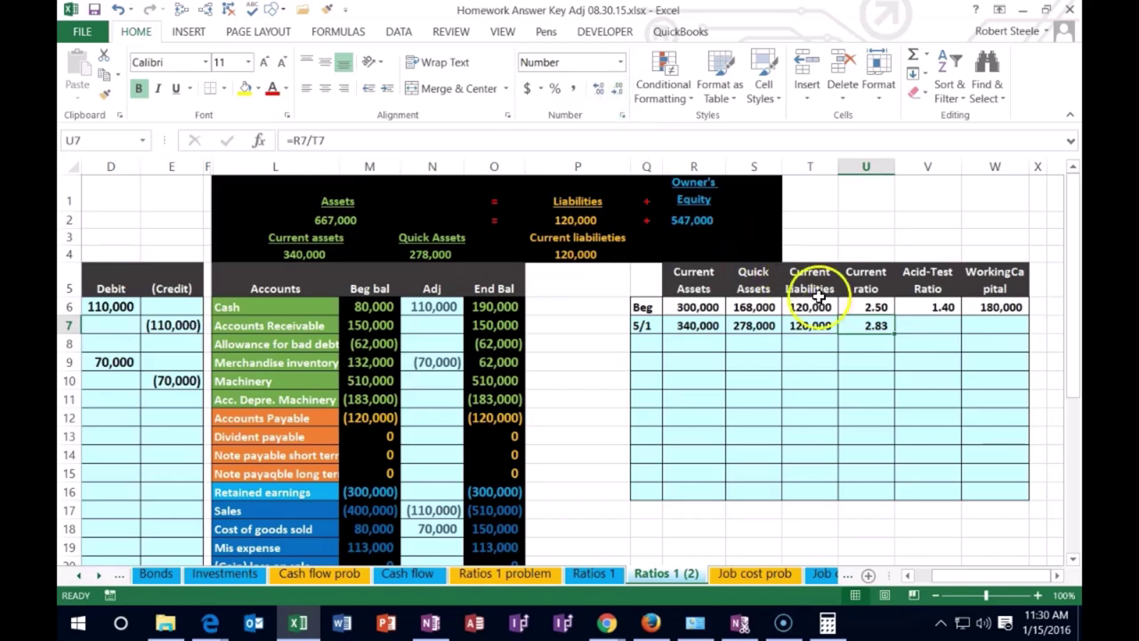